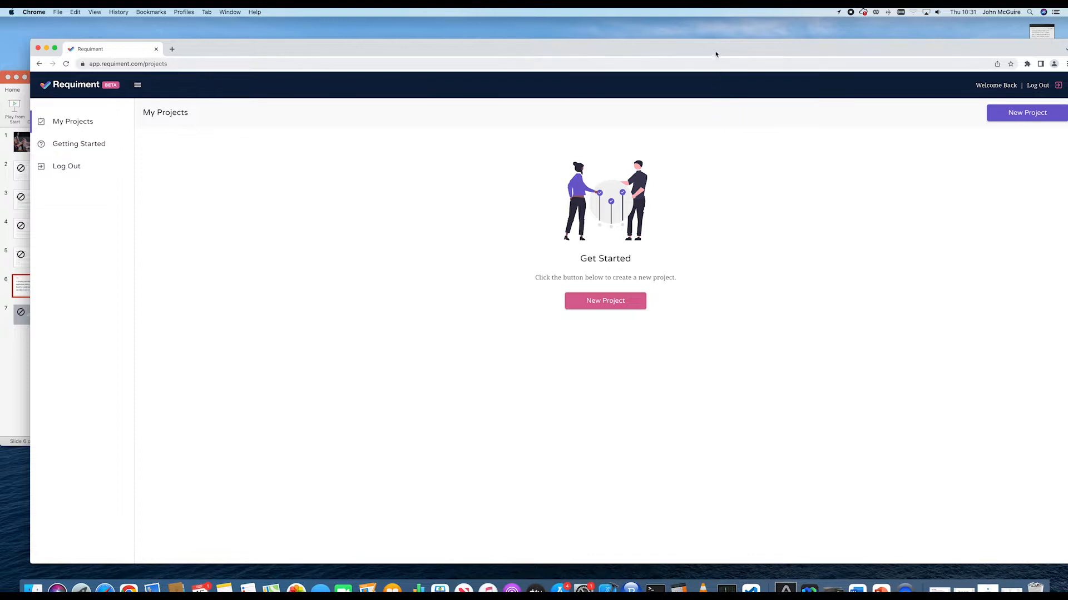
Step: Create a new project named Housing Association Portal
drag(715, 55, 679, 33)
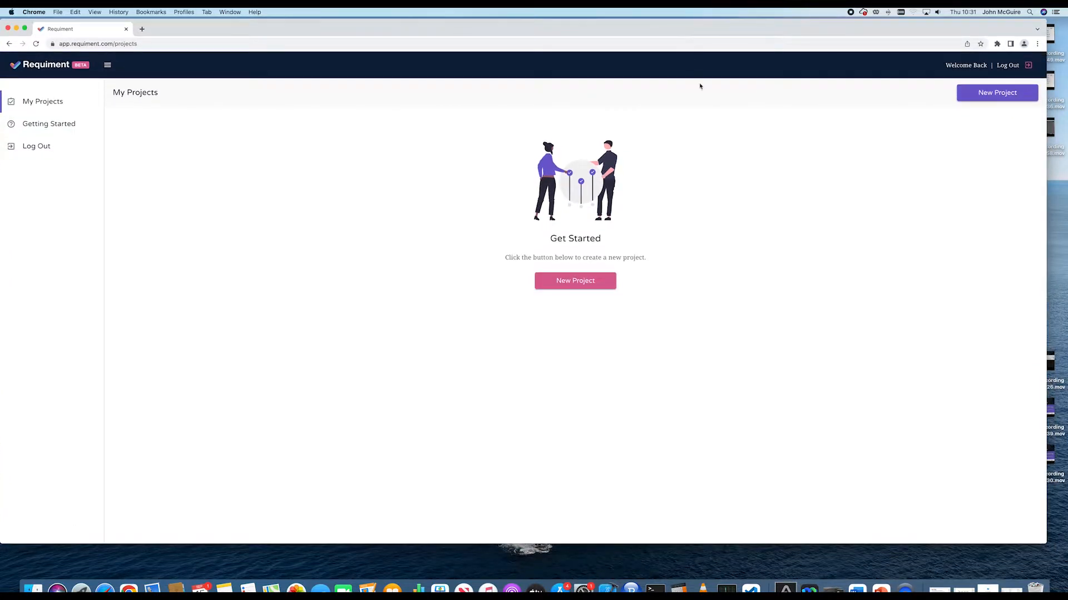
drag(1045, 544, 1065, 579)
click(579, 284)
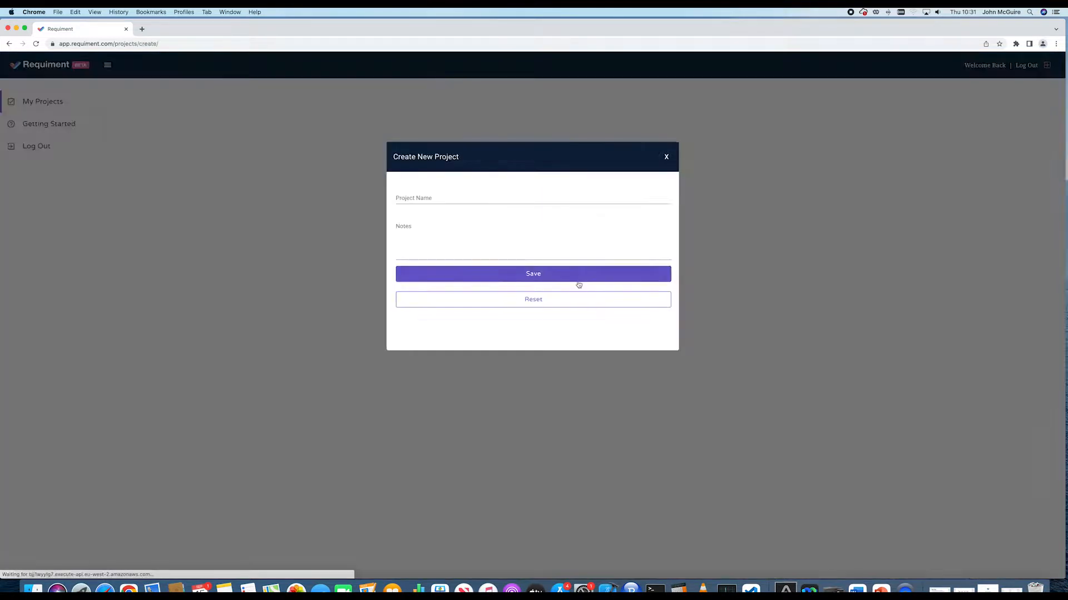
click(471, 198)
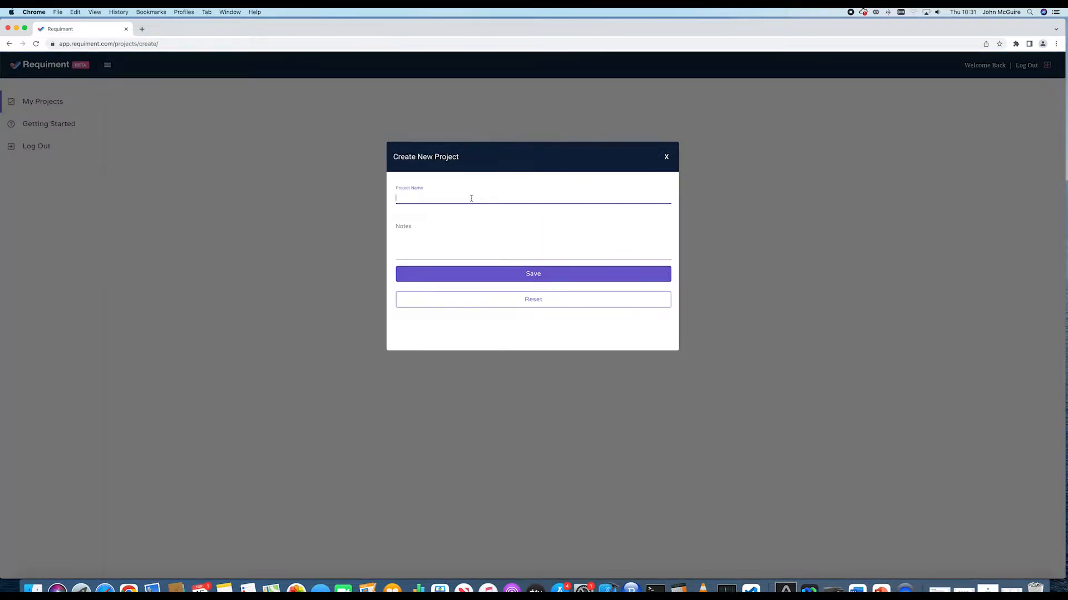
text(Housin Assoca)
key(BackSpace)
text(iation P)
text(g)
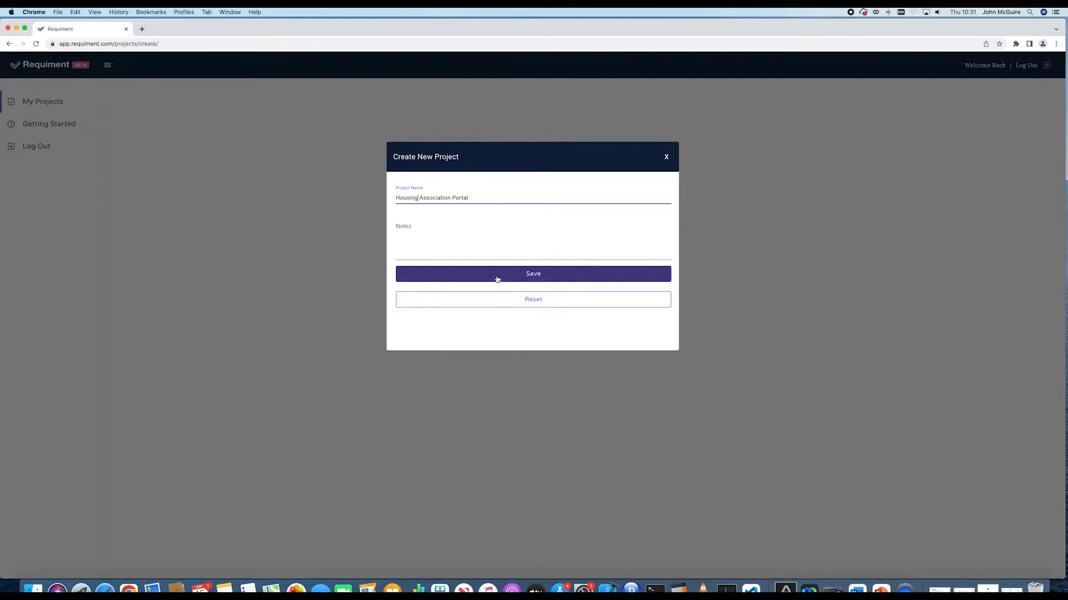
click(536, 276)
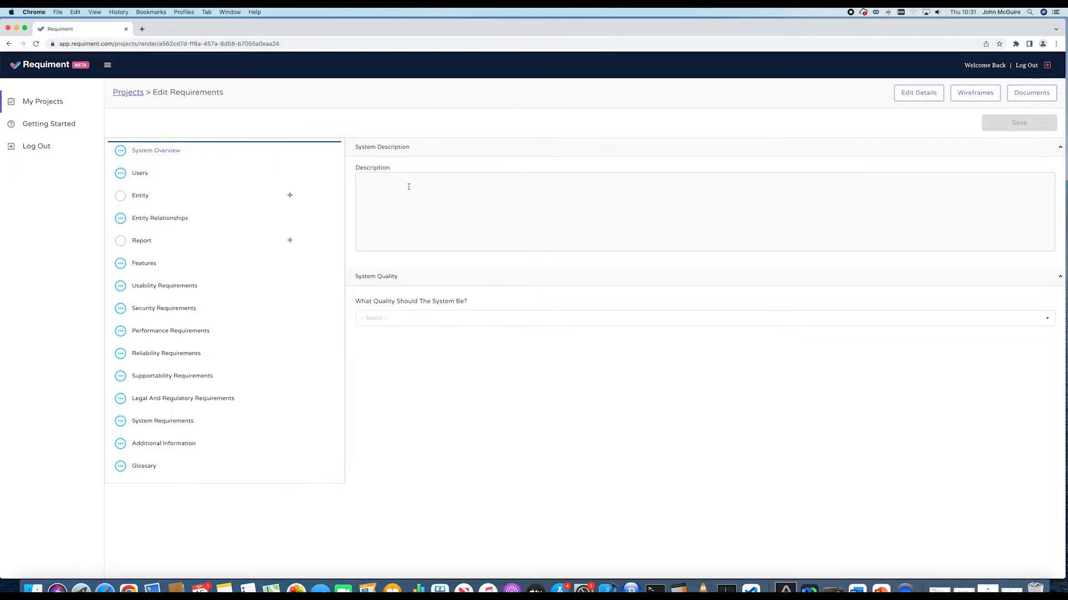
Step: Describe the system as "A portal to allow tenants to view rental properties and raise an enquiry against a property." and set its quality to Minimum Viable Product
text(A)
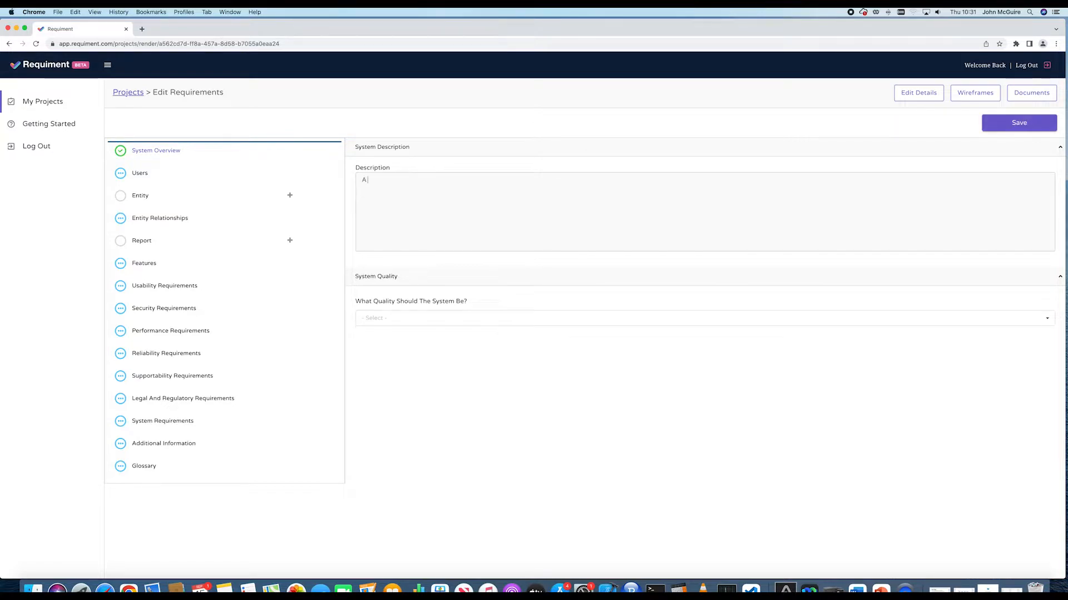
text( portal to allow tenants to view ren)
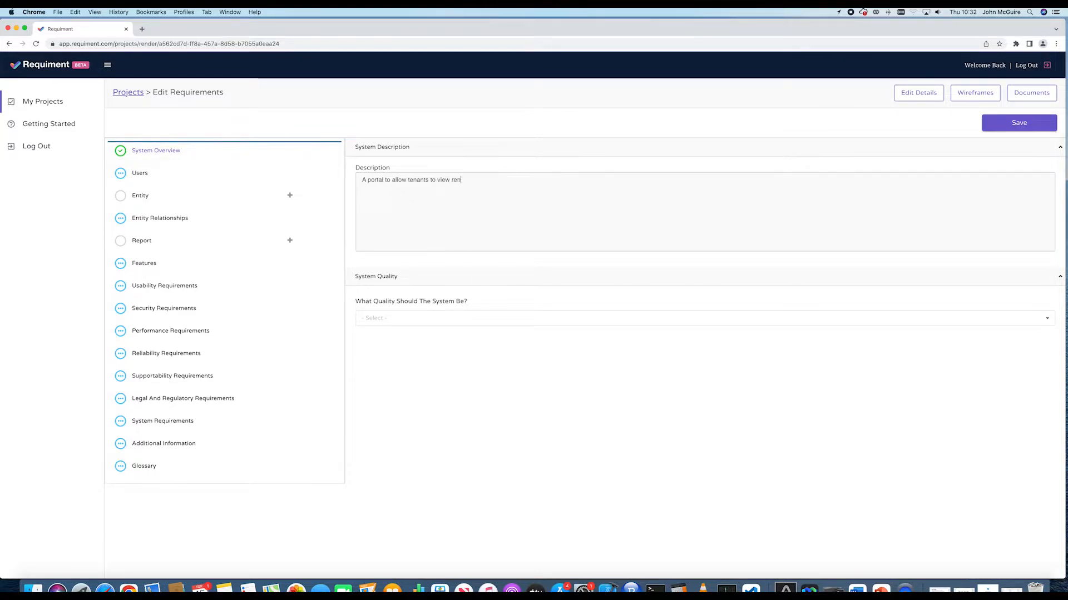
text(at)
key(BackSpace)
key(BackSpace)
text(tal )
text(properties)
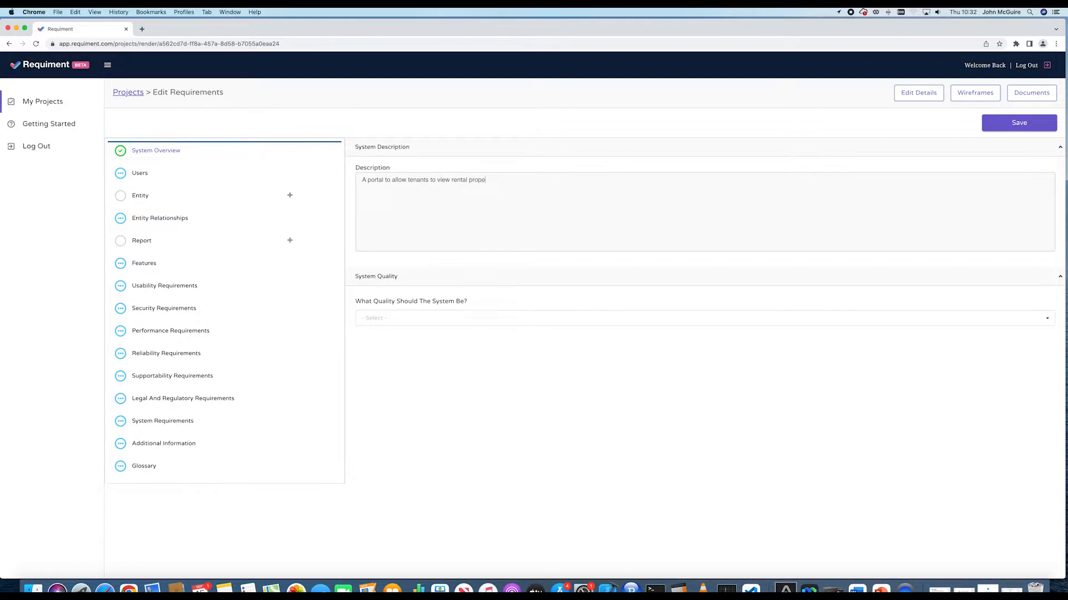
text( and )
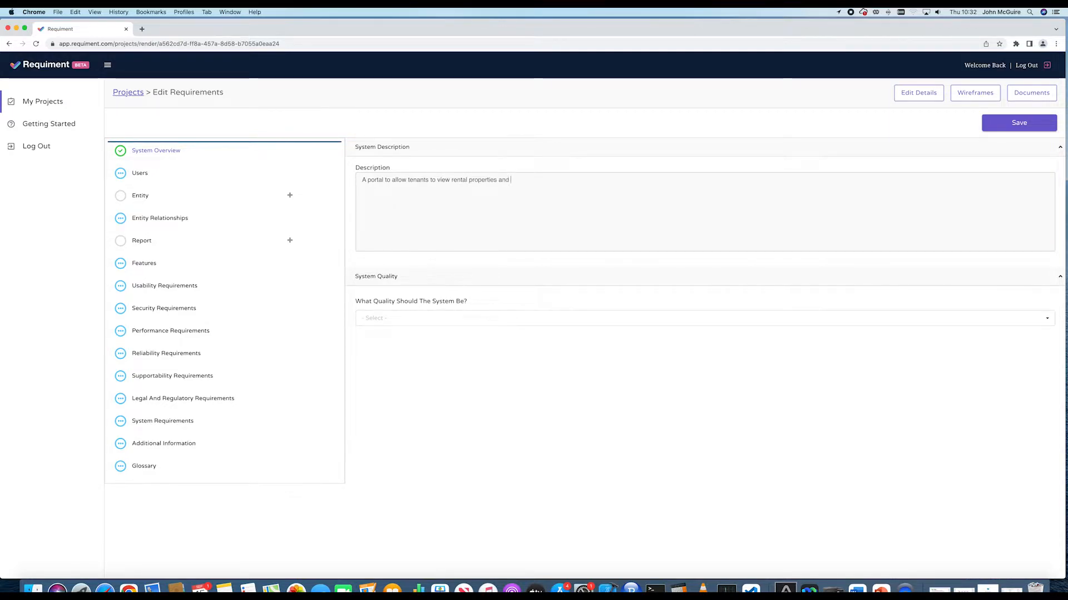
text(raise an enqu)
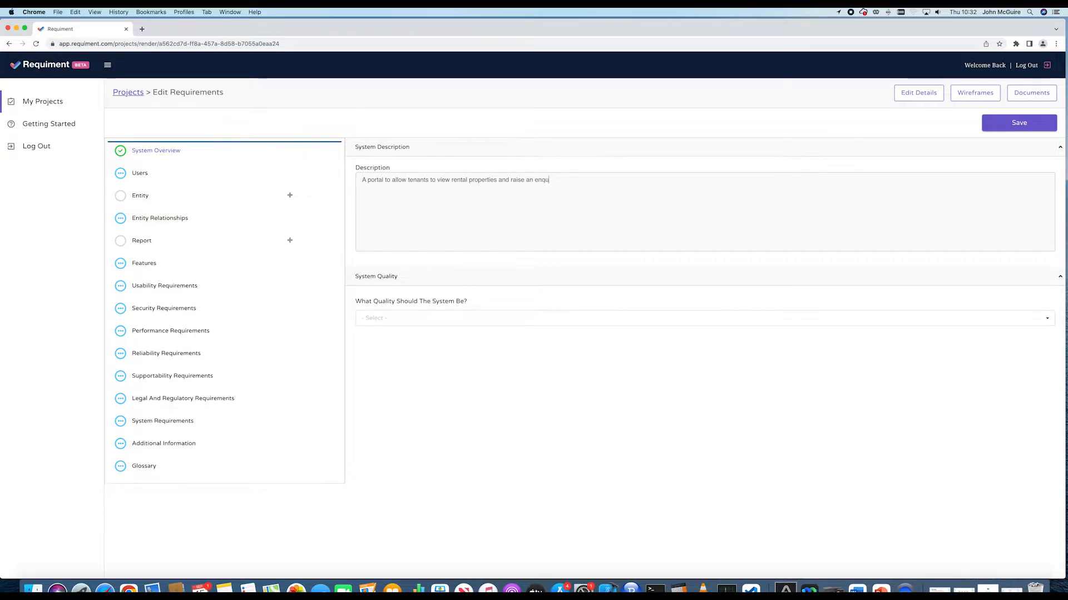
text(iry against the pr)
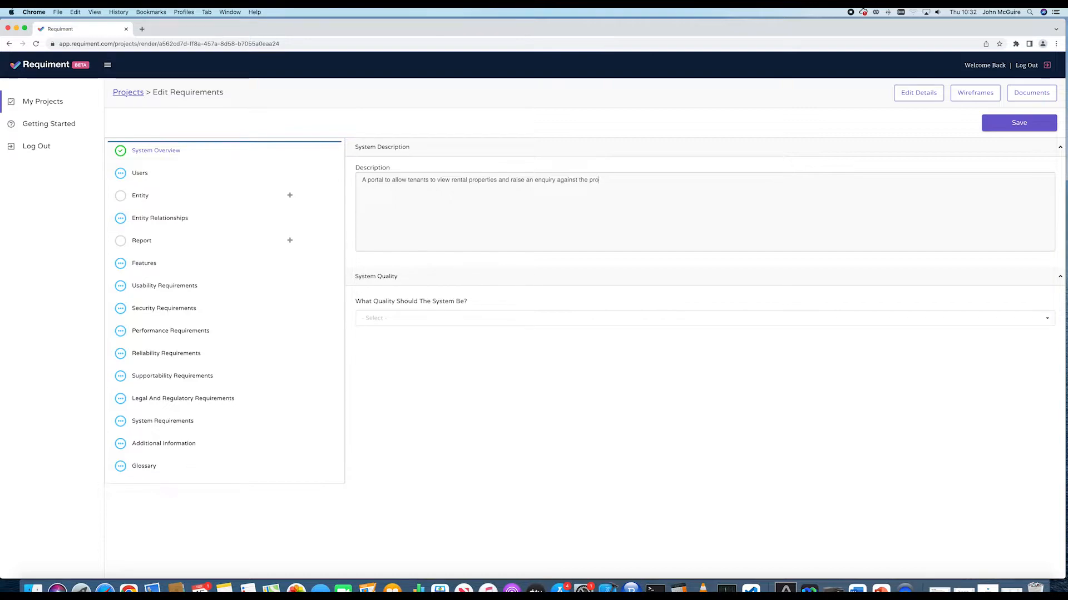
text(o)
key(BackSpace)
key(BackSpace)
key(BackSpace)
key(BackSpace)
key(BackSpace)
key(BackSpace)
key(BackSpace)
text(a property.)
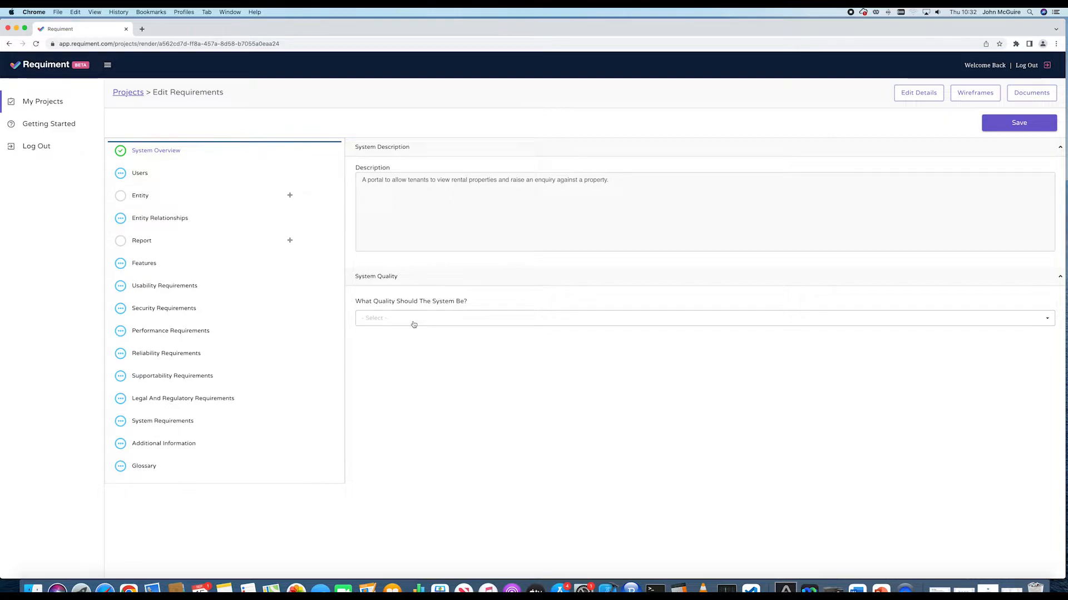
click(414, 322)
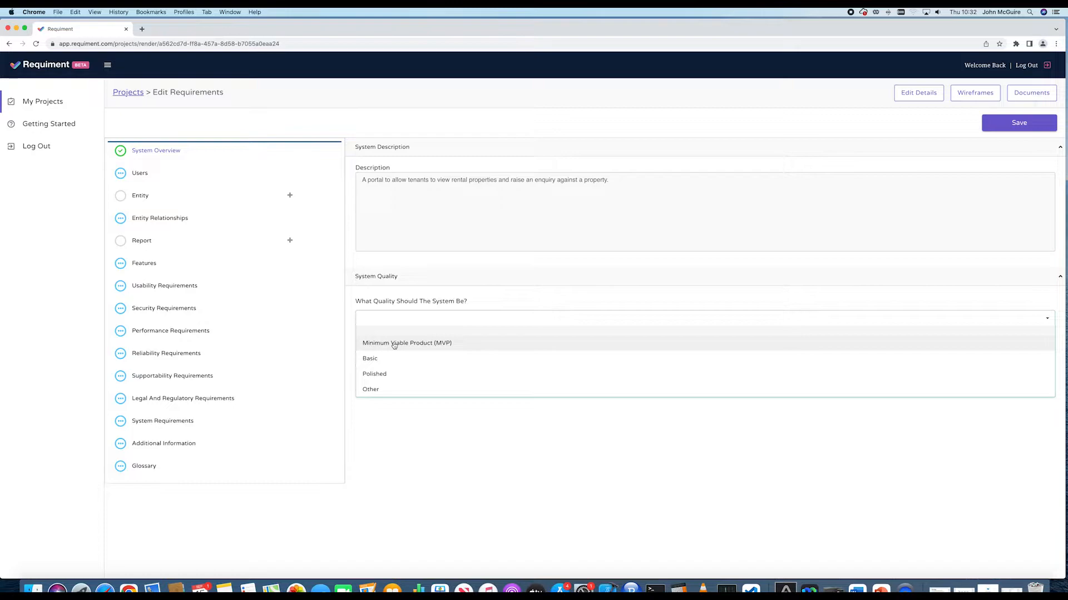
click(394, 344)
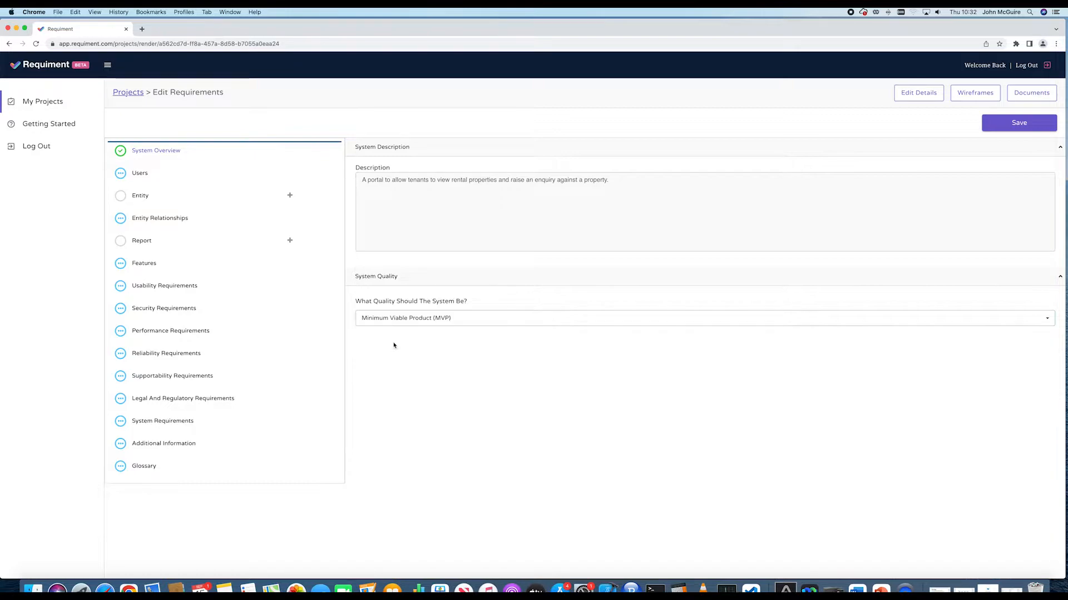
Step: Set the users' access to Login Required: Self-service sign-up, allowing Email/Password Sign-Up and Facebook Sign-Up
click(161, 179)
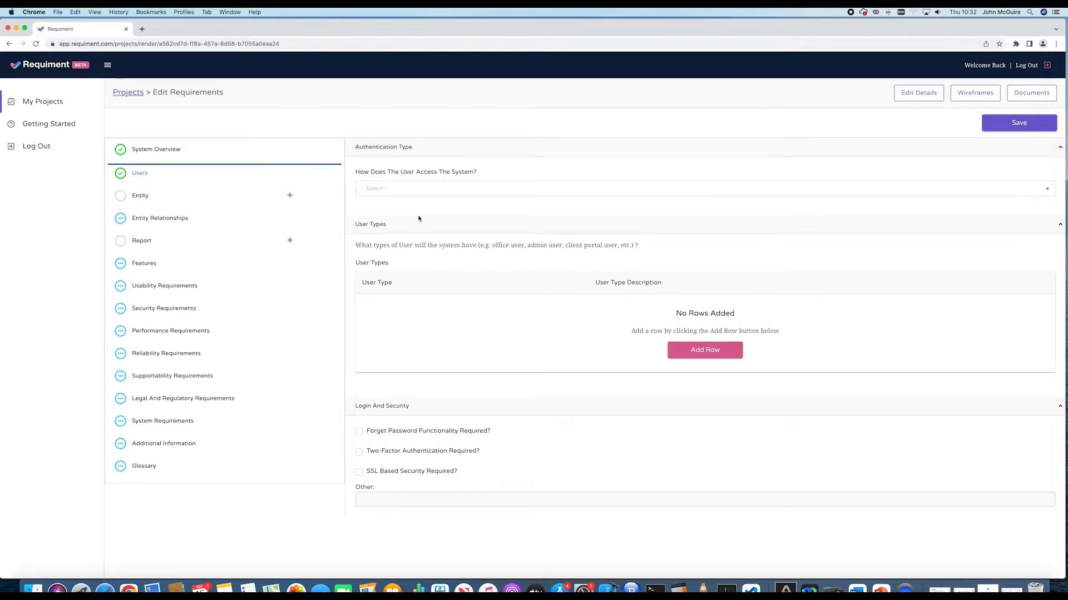
click(400, 194)
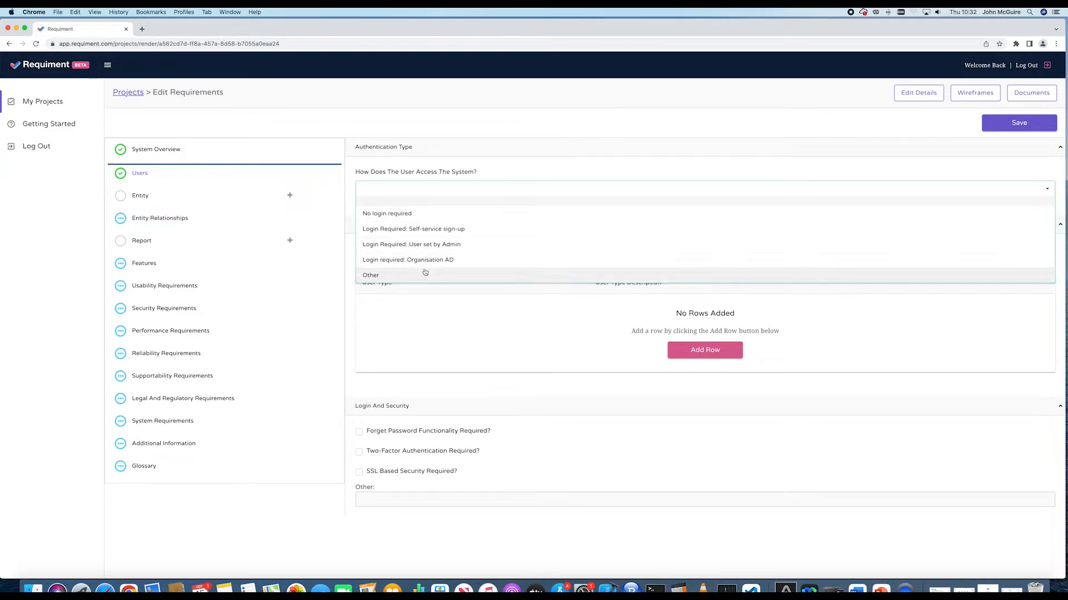
click(423, 230)
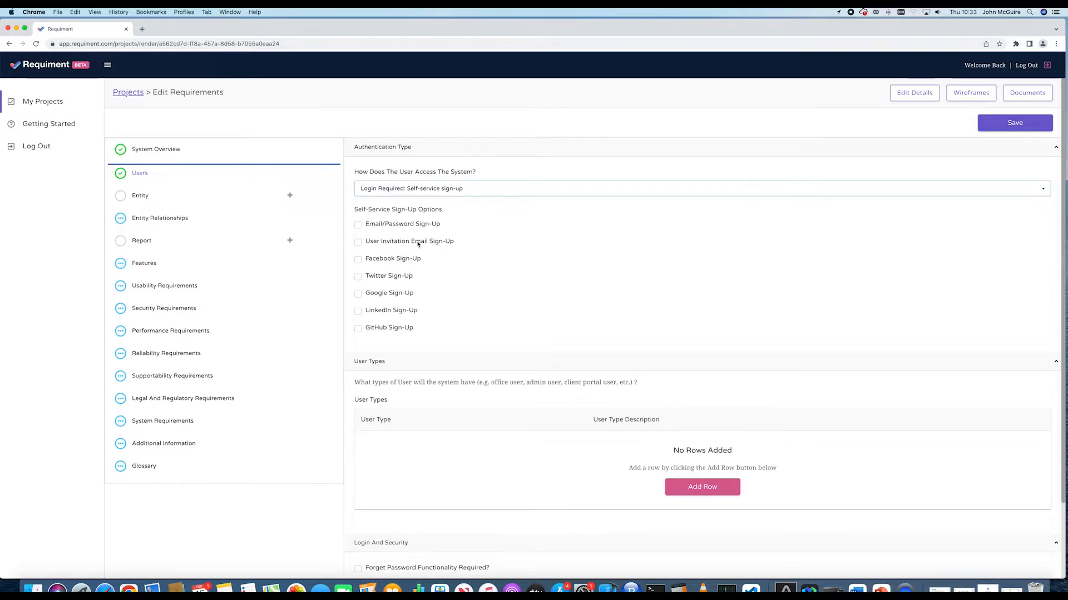
click(358, 225)
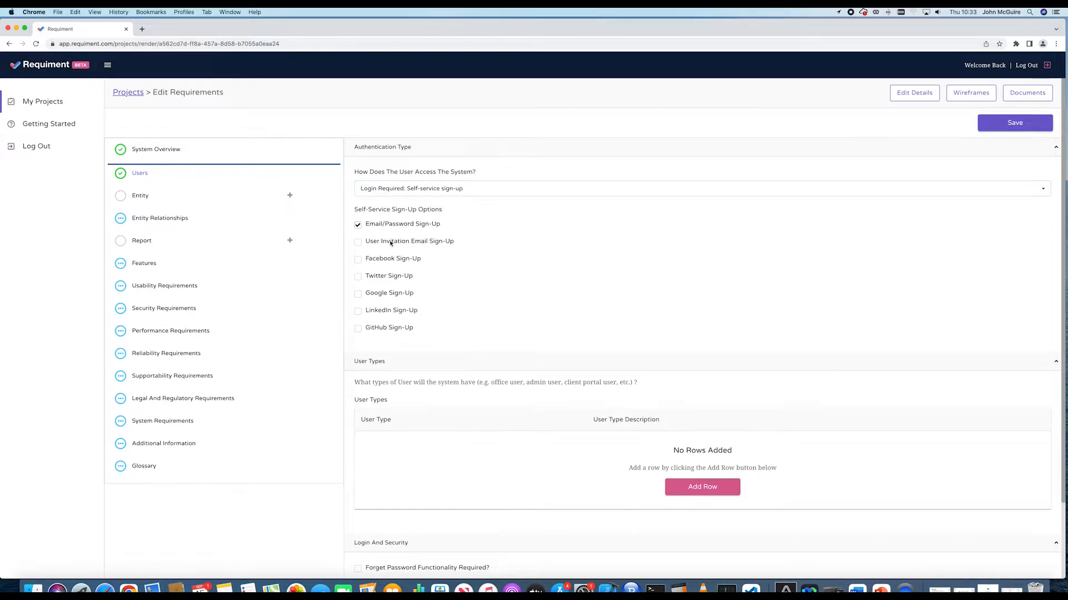
click(358, 259)
Step: Add an Admin user type with the description "Admin can manage property listings and enquiries"
scroll(565, 352, down, 3)
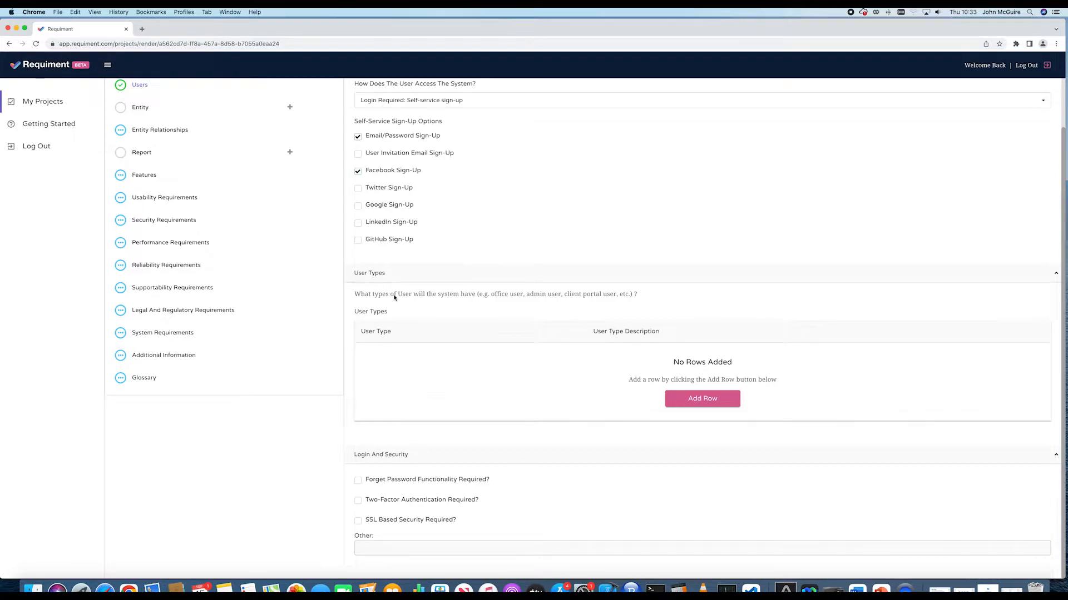
click(687, 407)
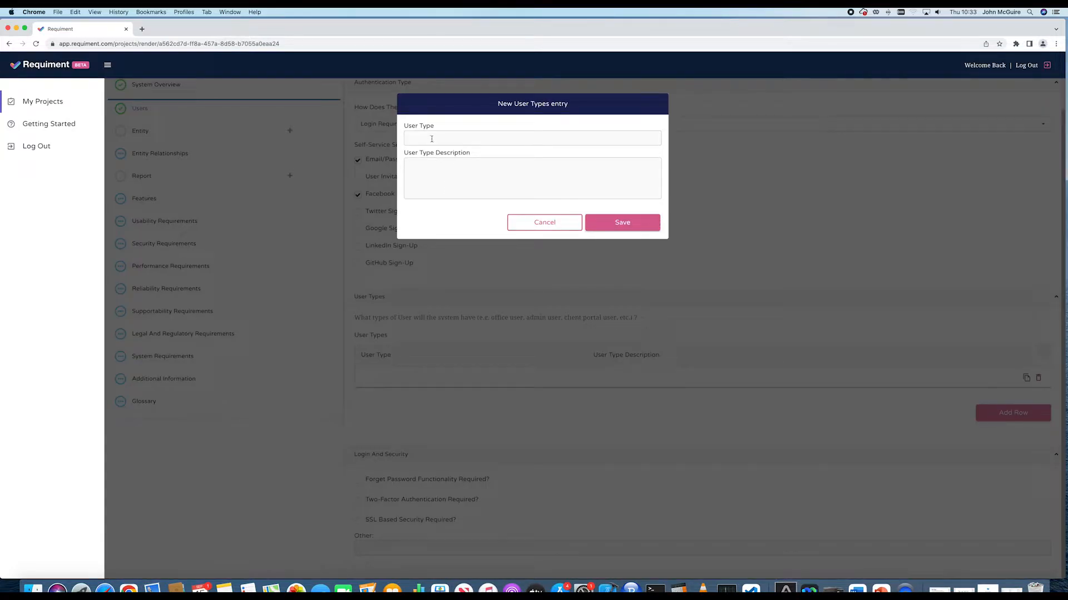
text(Admin)
text(Admin)
text( can manage )
text(proper)
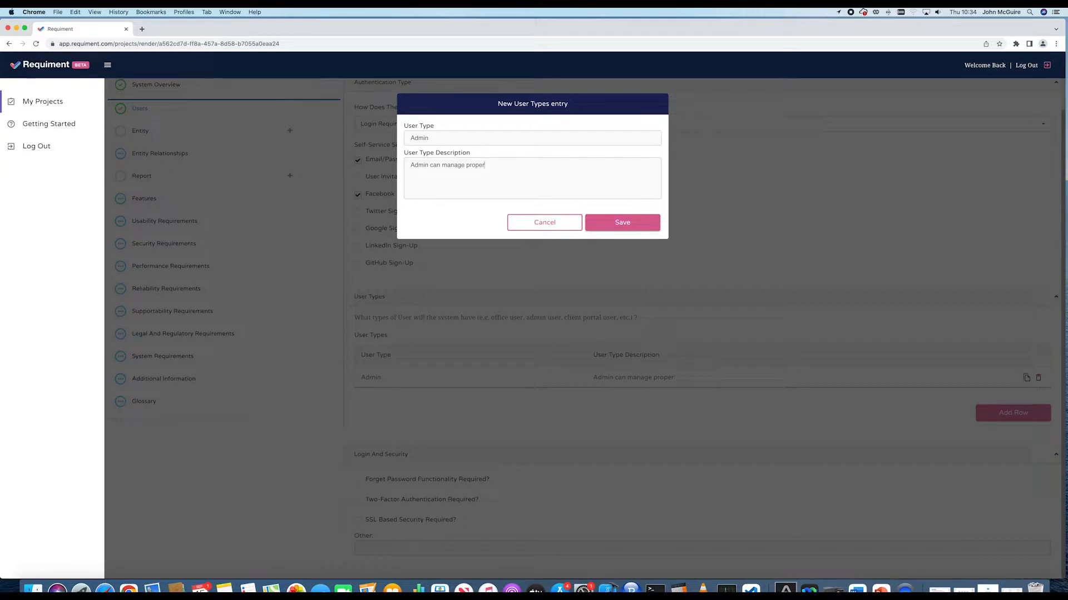
text(ty listing )
text( and anquiries)
click(633, 225)
Step: Add a Tenant user type without a description and mark forget password functionality as required
click(1009, 414)
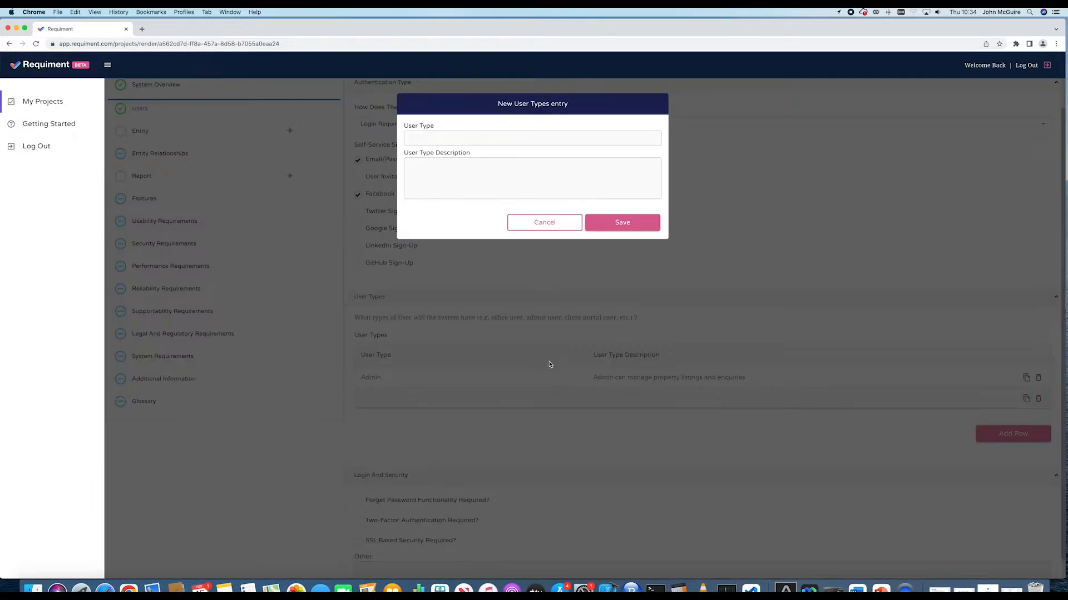
click(411, 132)
text(Tenant)
click(439, 159)
click(624, 223)
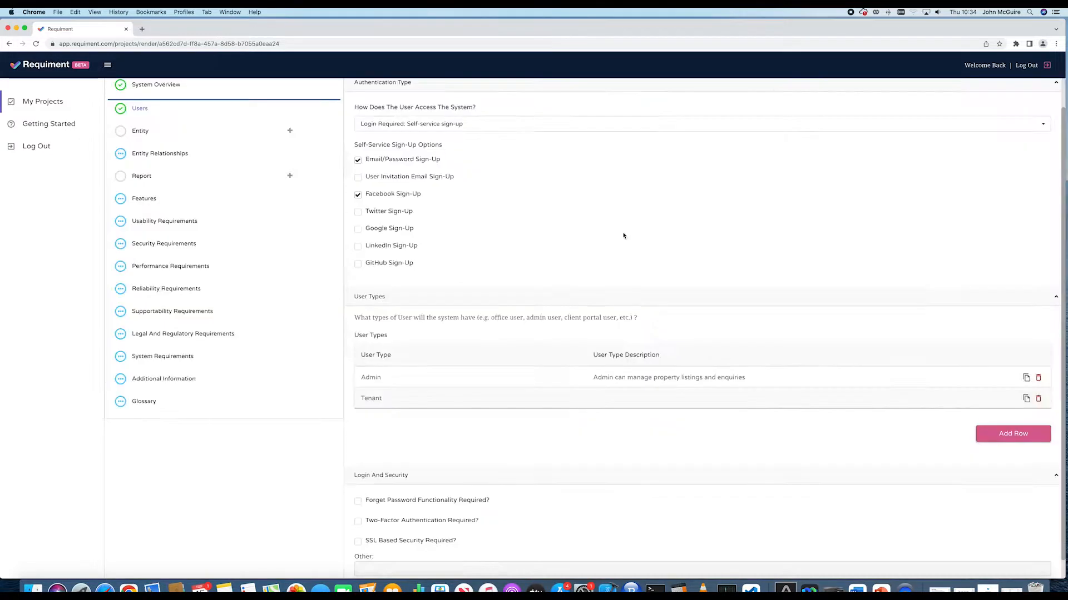
scroll(741, 488, down, 1)
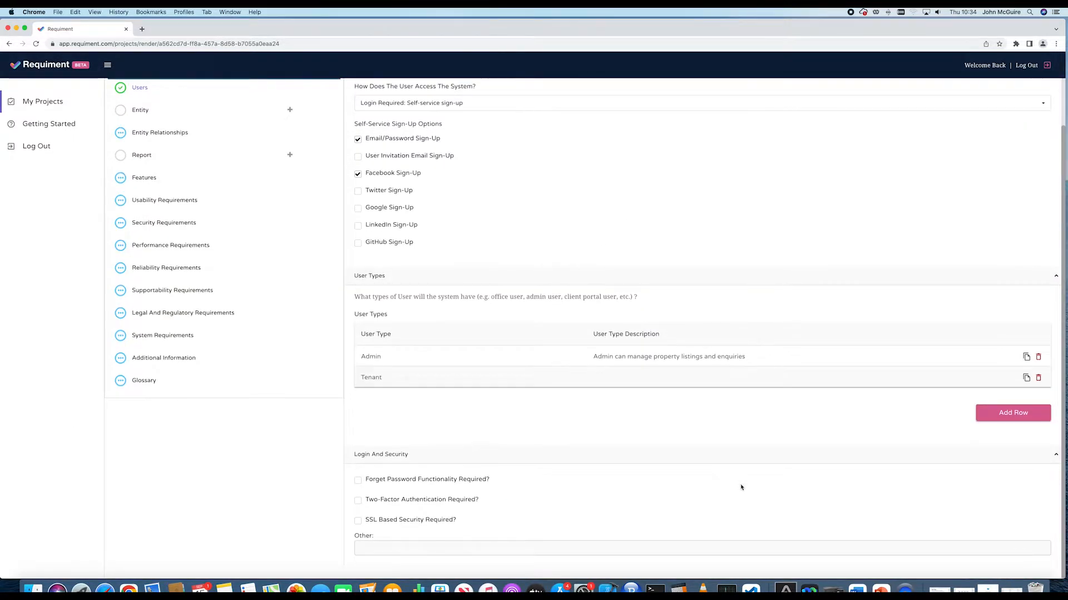
click(360, 482)
Step: Add a new entity named Property with the description "Property which is available for rental."
scroll(401, 500, up, 3)
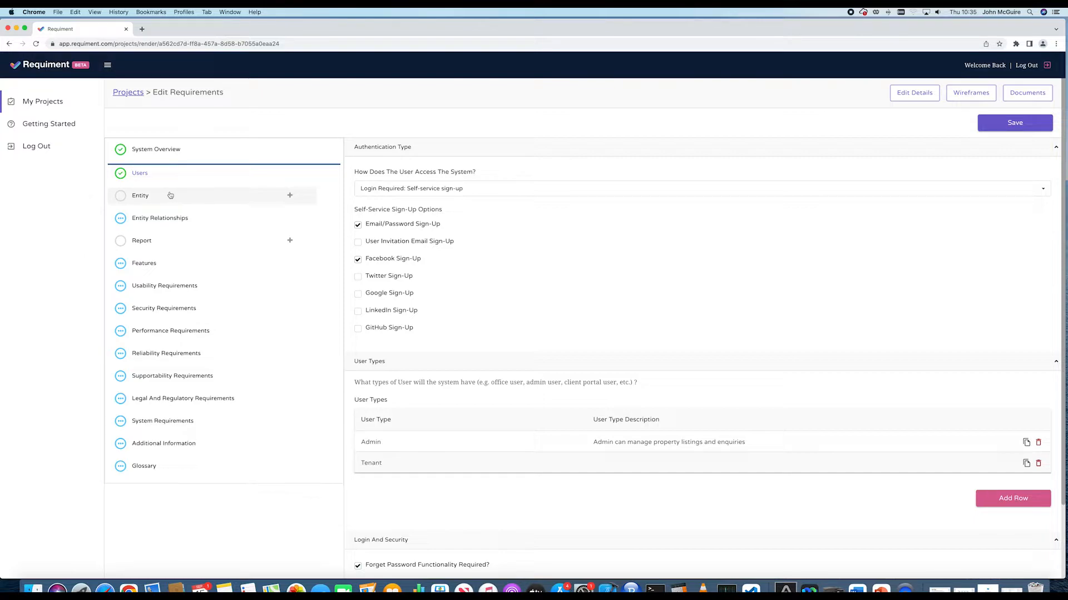
click(289, 195)
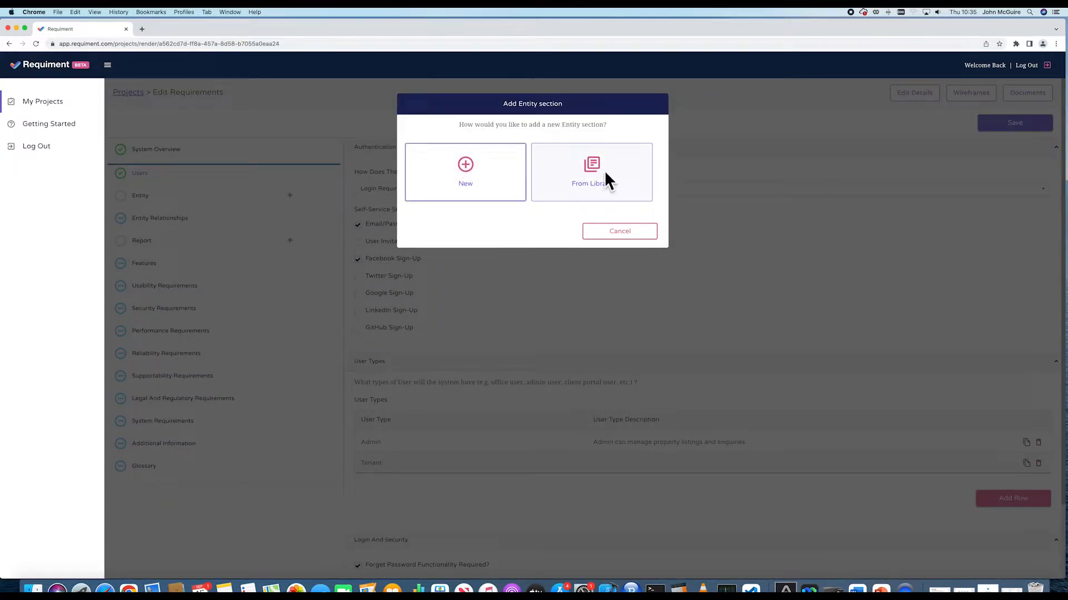
click(466, 167)
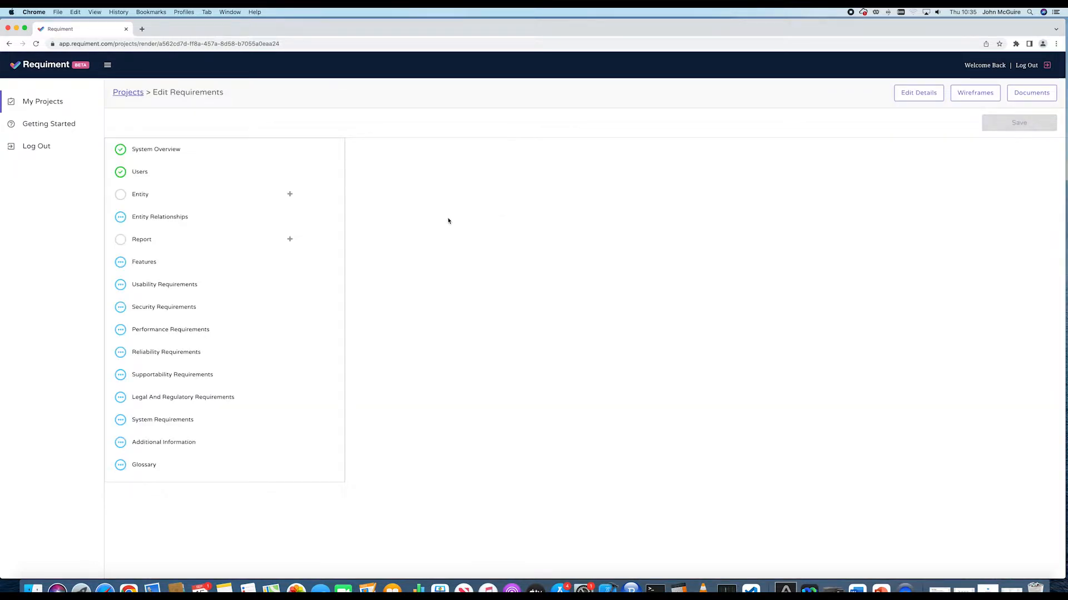
click(217, 216)
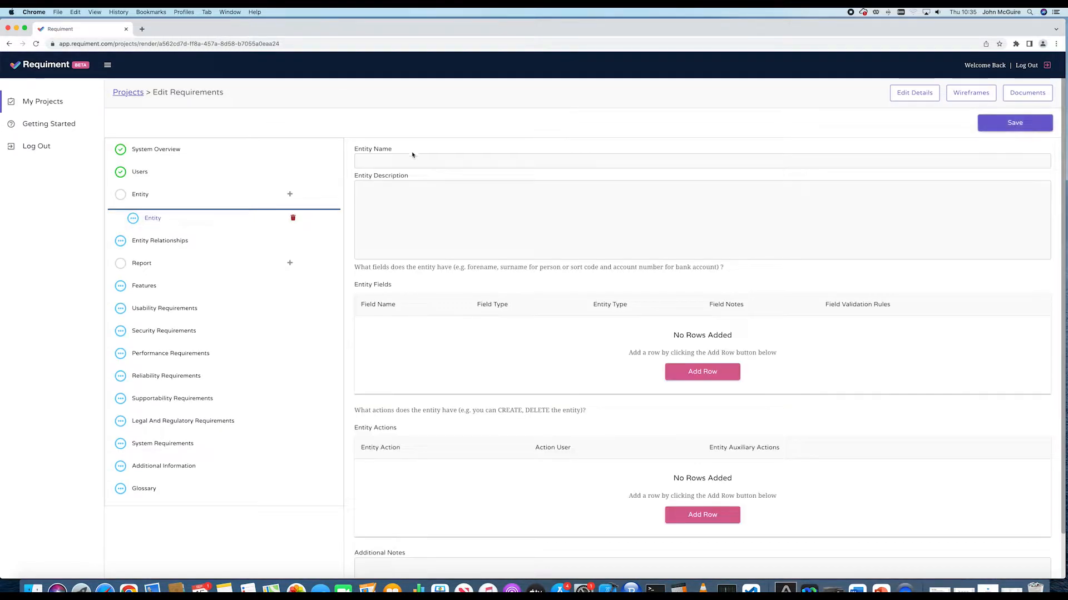
text(Property)
click(409, 195)
text(Property which is available for renatal)
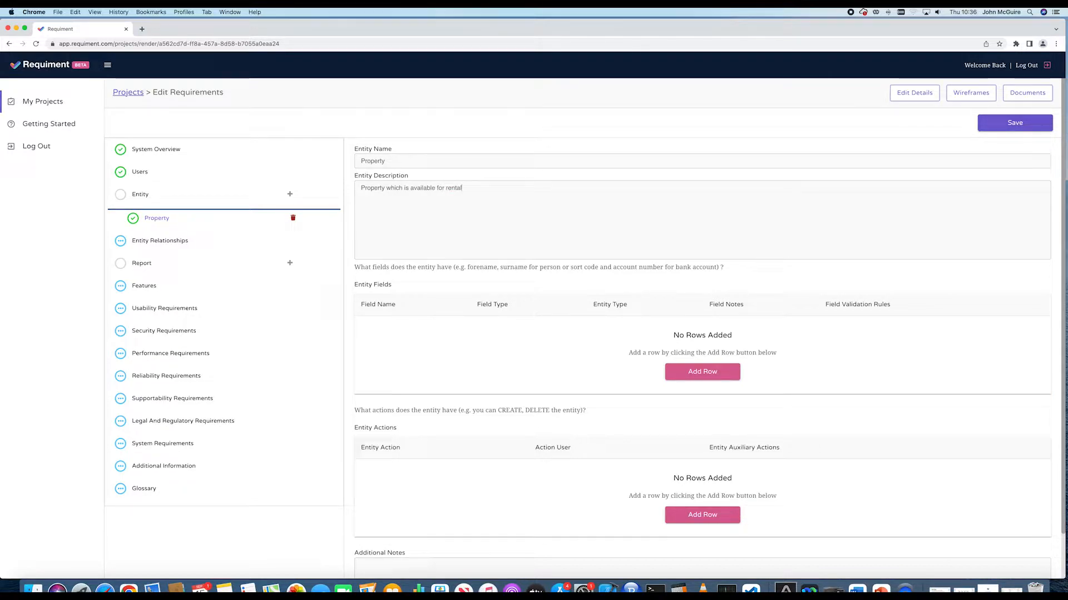
text(.)
Step: Add a field named Property Ref No of type ID Number to the Property entity
click(699, 371)
click(442, 138)
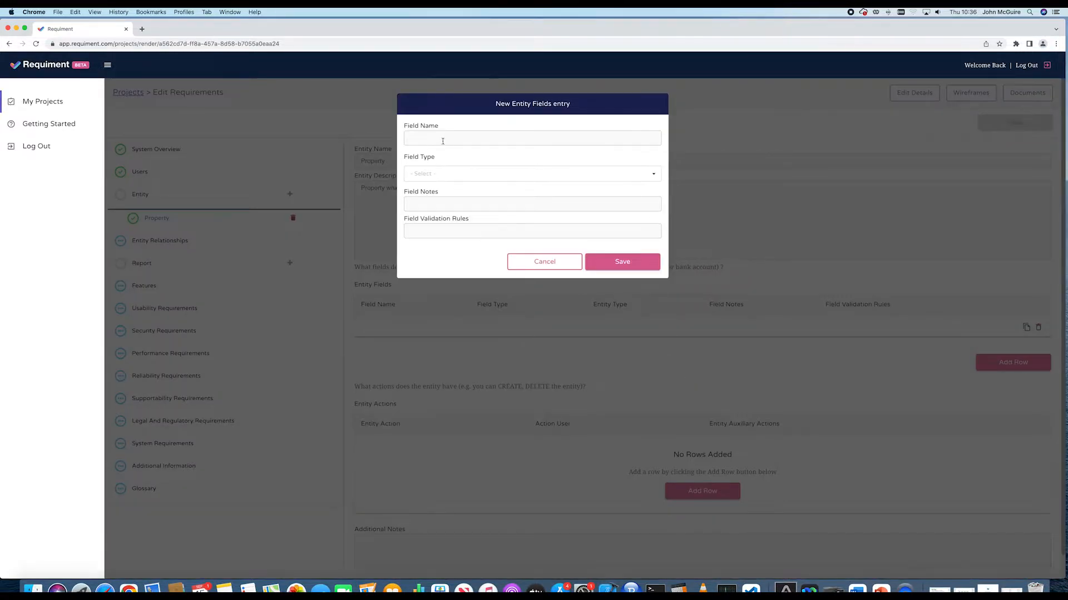
text(Property Ref No)
click(474, 175)
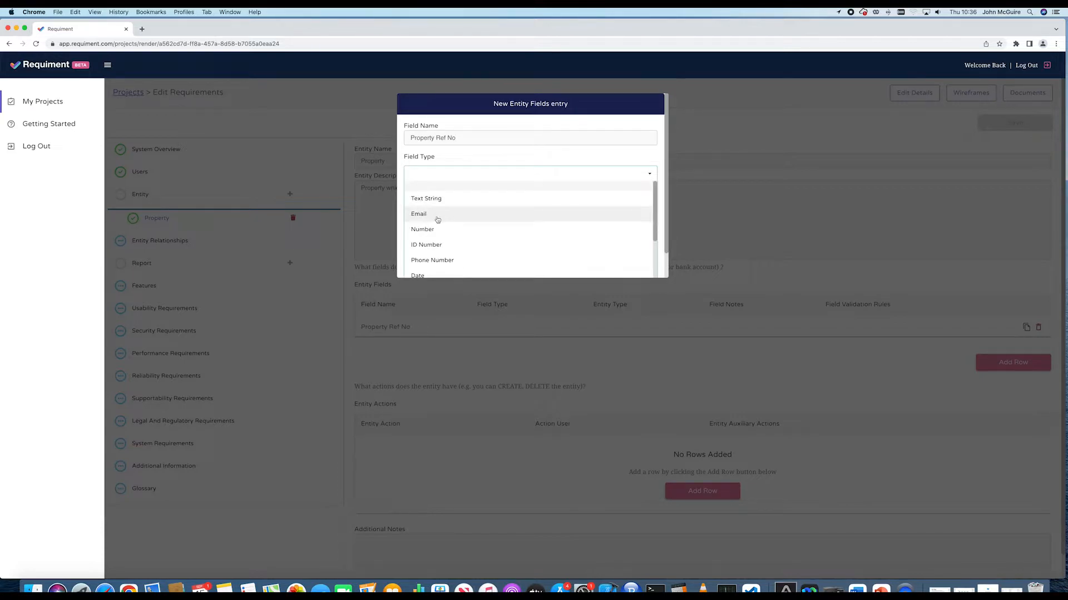
click(438, 248)
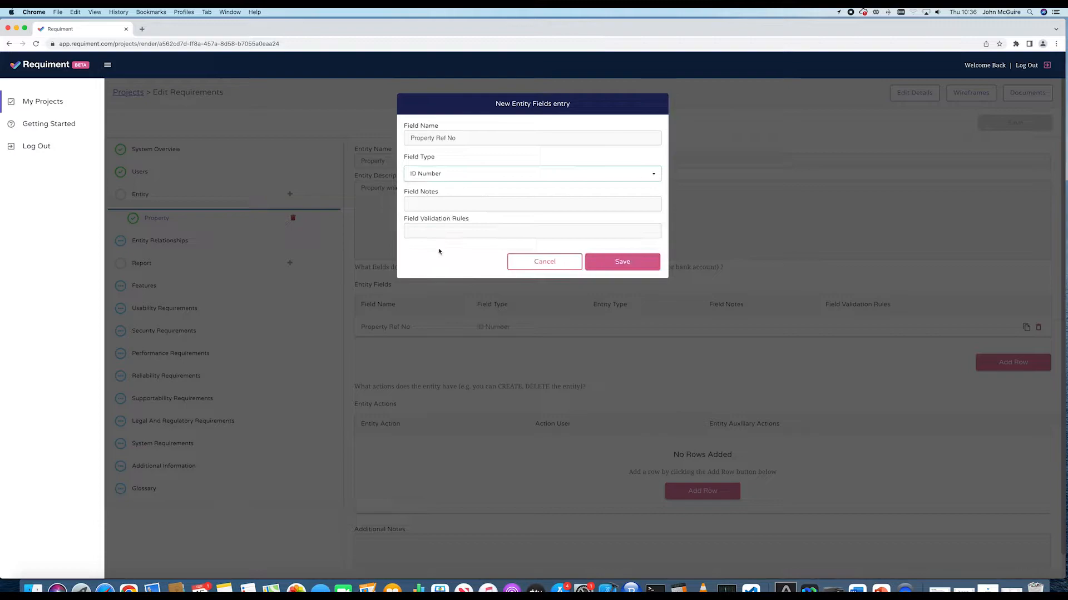
Step: Enter "Property Reference as used by the housing association" as the field notes for Property Ref No
click(448, 204)
key(BackSpace)
key(BackSpace)
text(Property Reference)
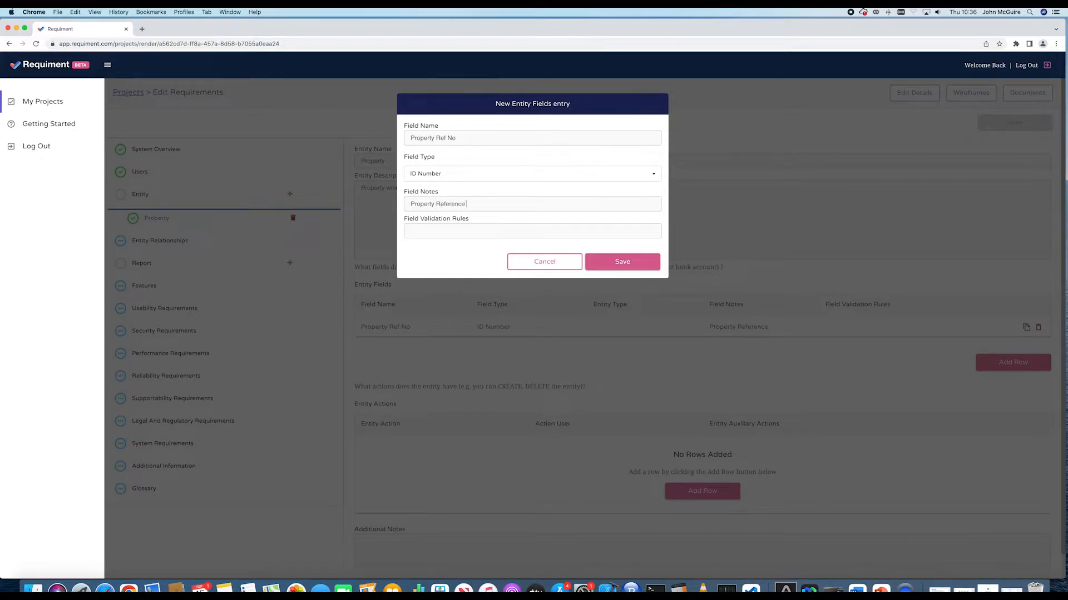
text( as used by the housing assocation.)
key(BackSpace)
key(BackSpace)
key(BackSpace)
text(iation)
text(Mand)
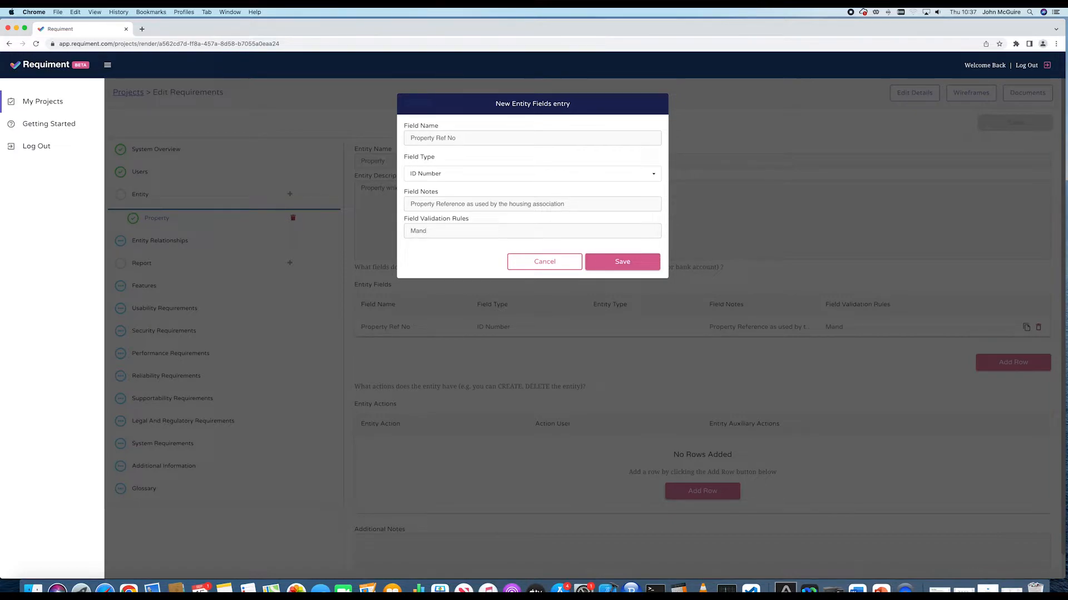
text(atory. 12 alphanumeric characters. (A)
text(B012345)
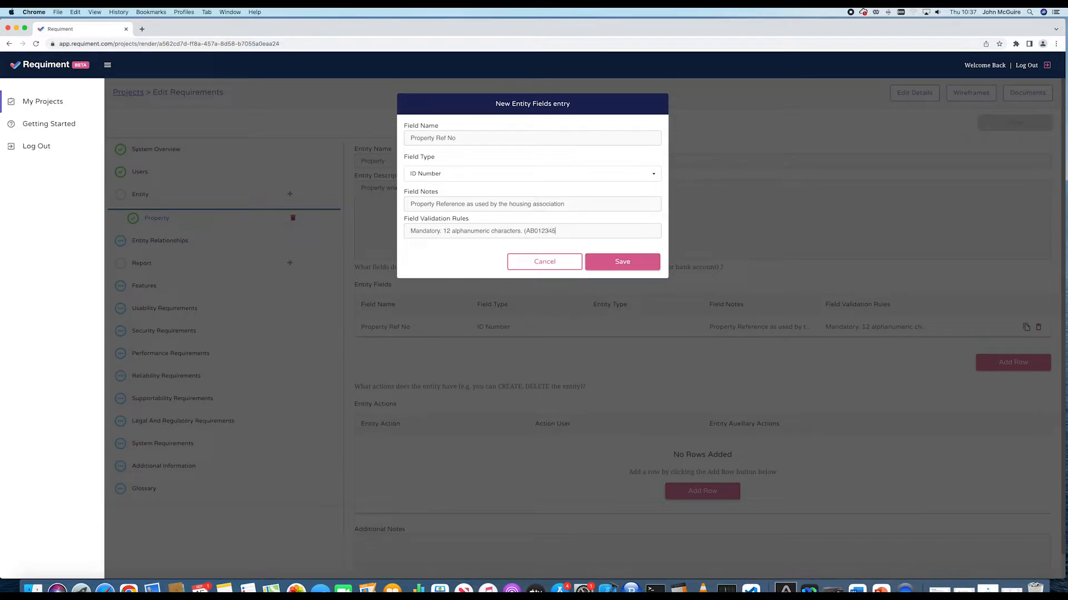
text(6789)
click(527, 231)
text(e.g.)
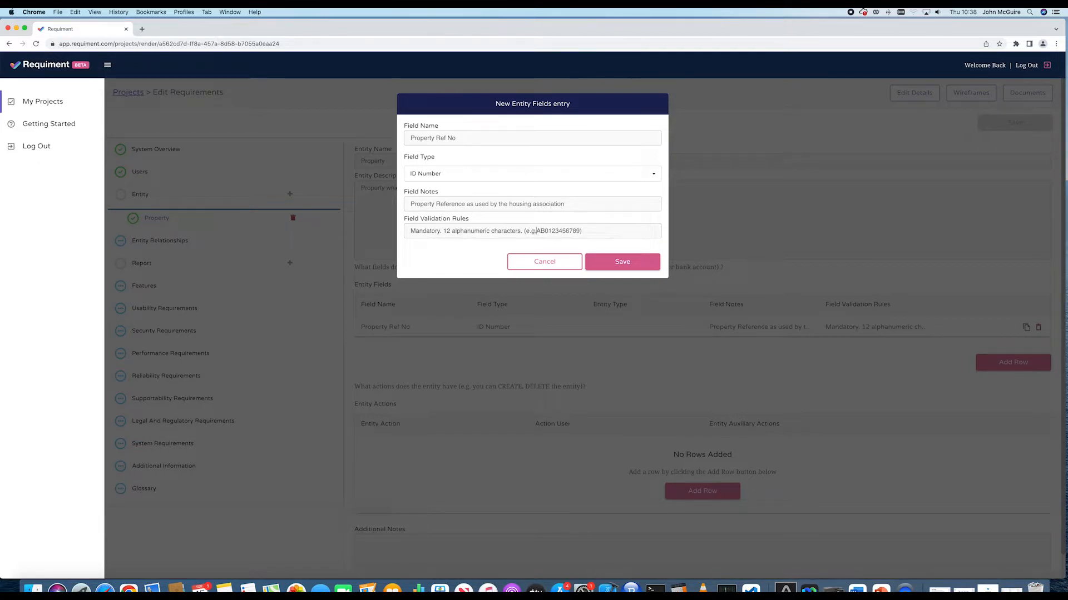
click(635, 262)
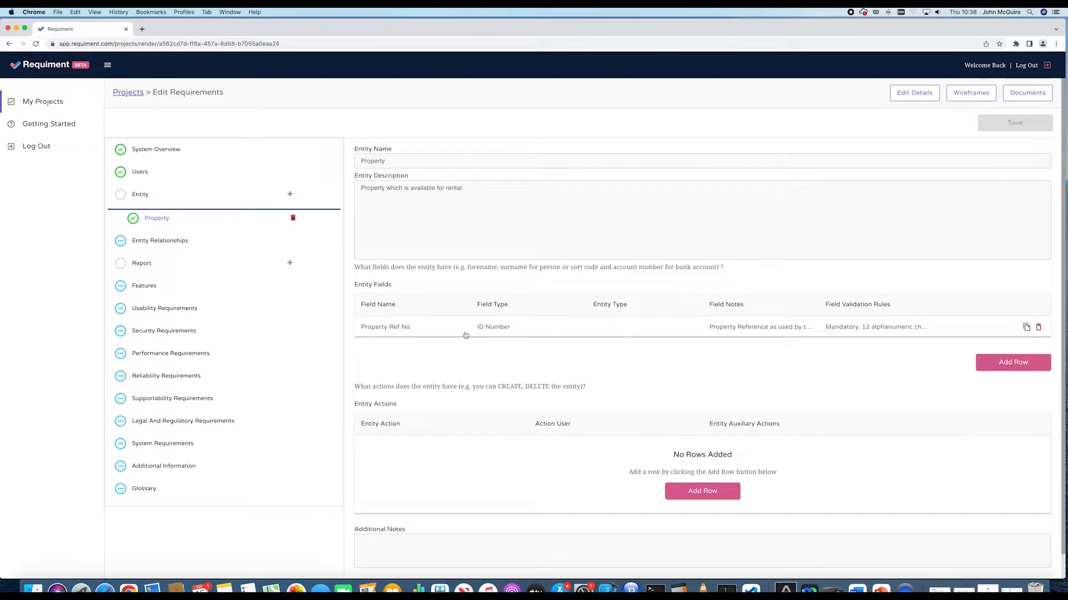
Step: Add an Address entity to the project from the Requiment Library
click(290, 195)
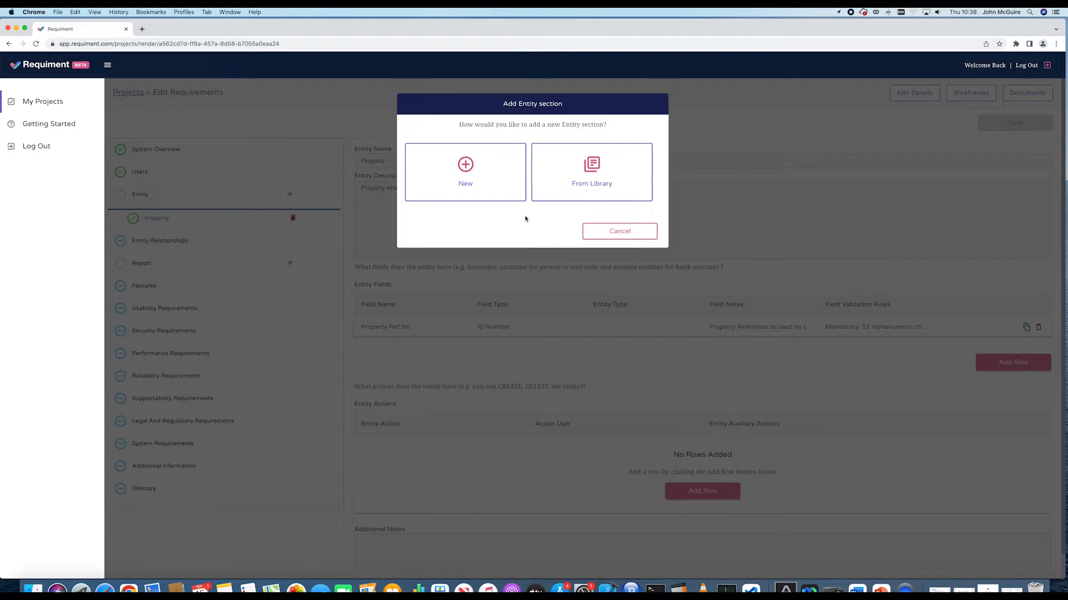
click(584, 171)
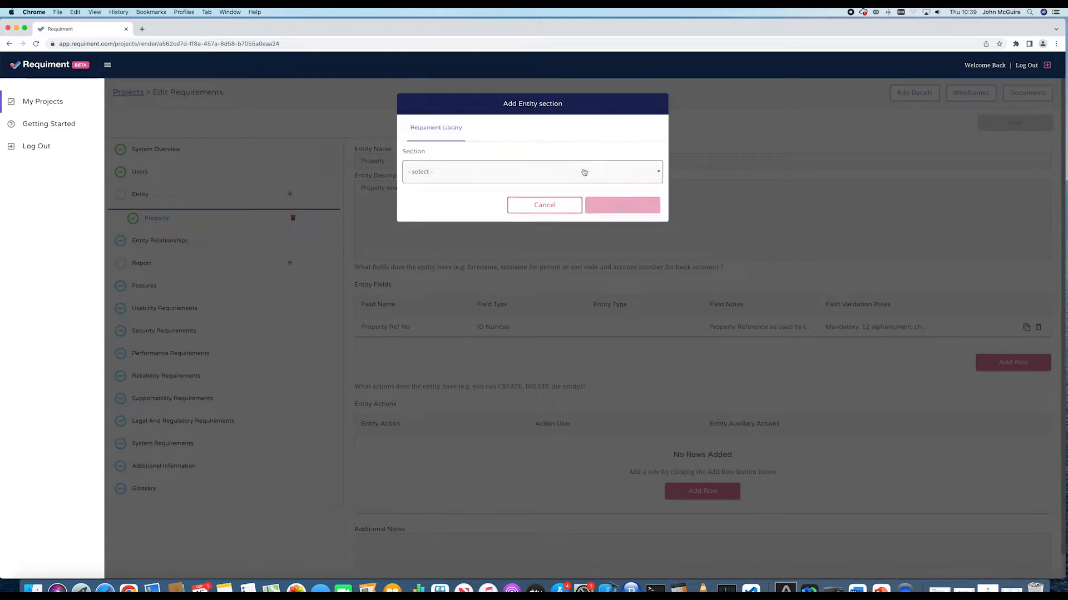
click(521, 178)
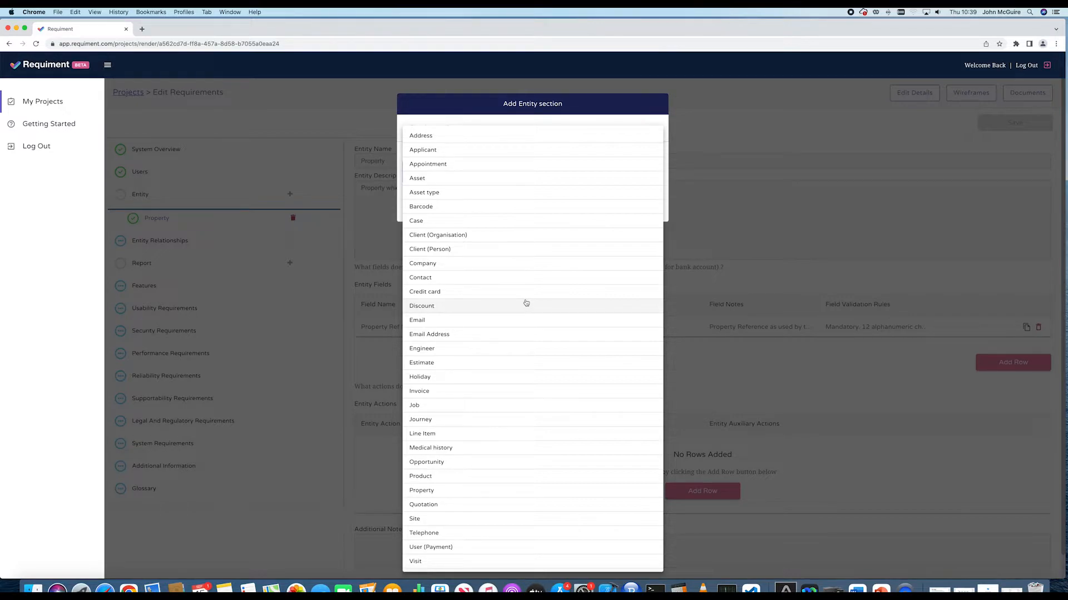
click(467, 137)
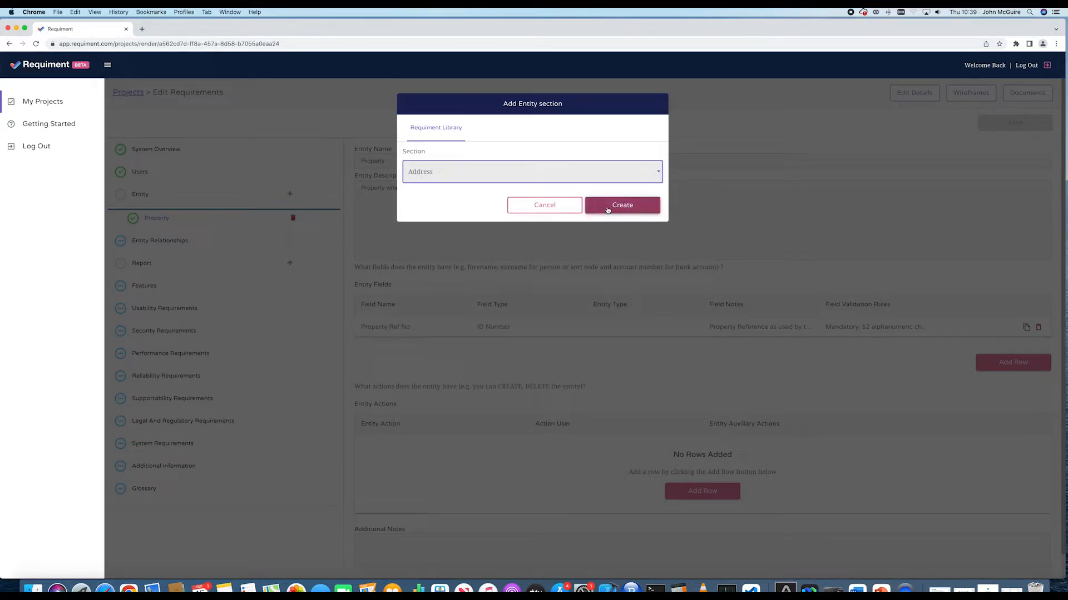
click(606, 209)
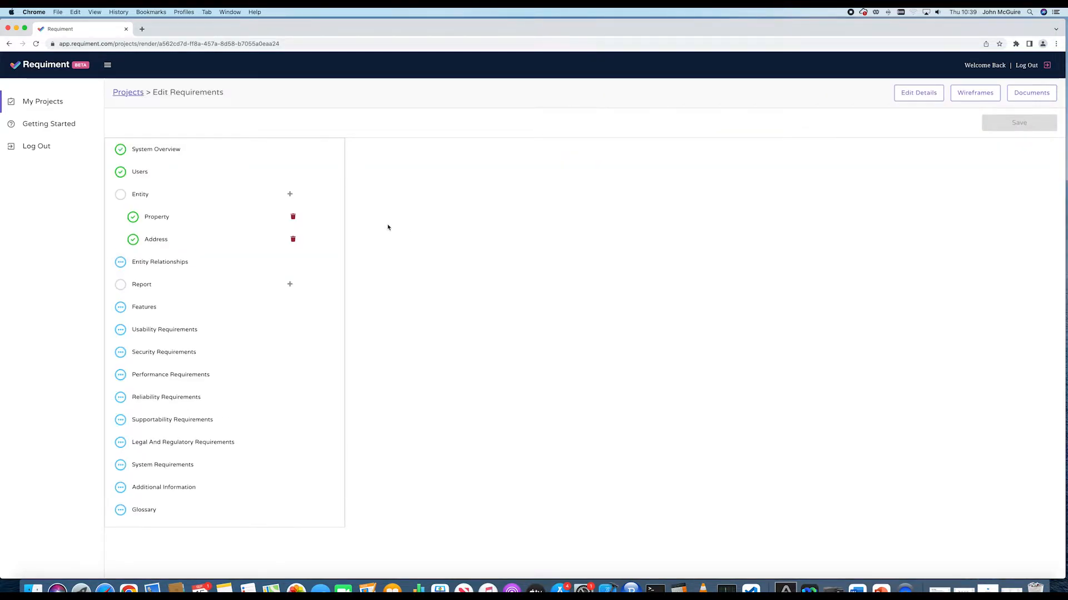
Step: Assign the Admin user to the Create action of the Address entity and save it
click(161, 242)
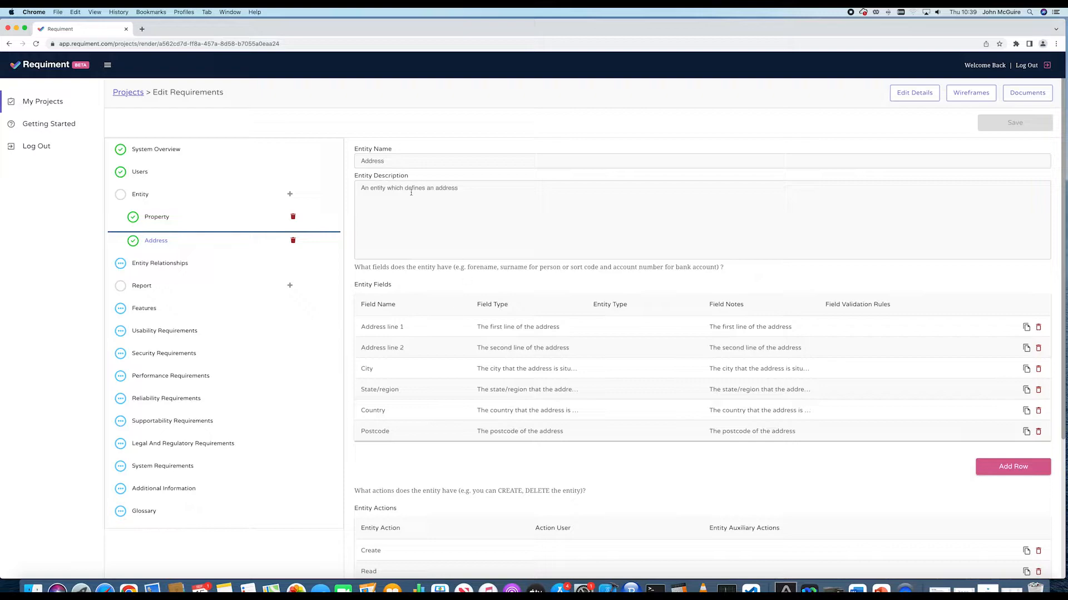
scroll(481, 471, down, 5)
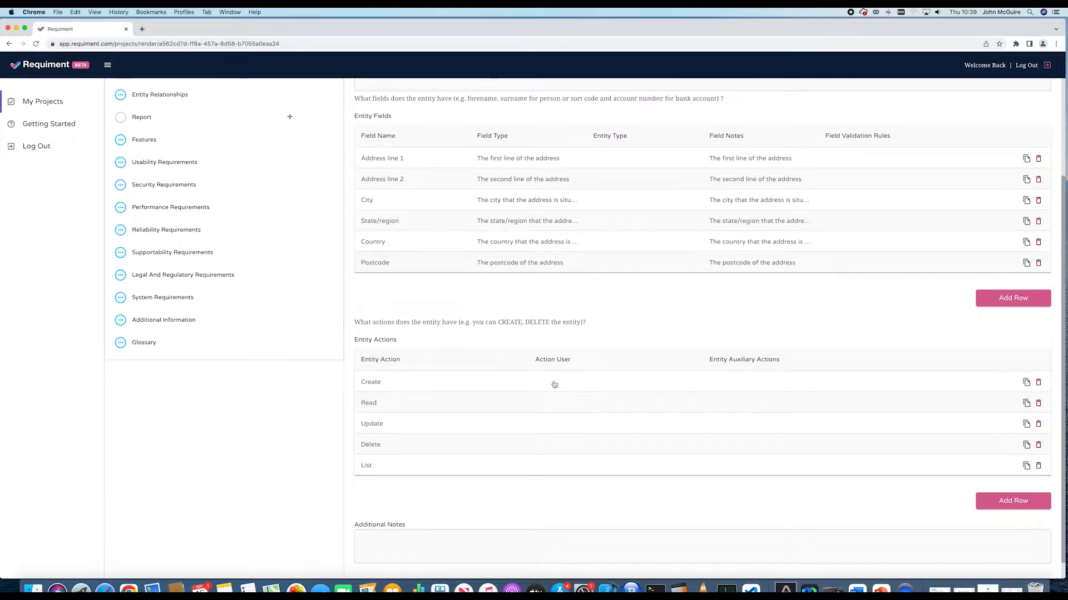
click(555, 384)
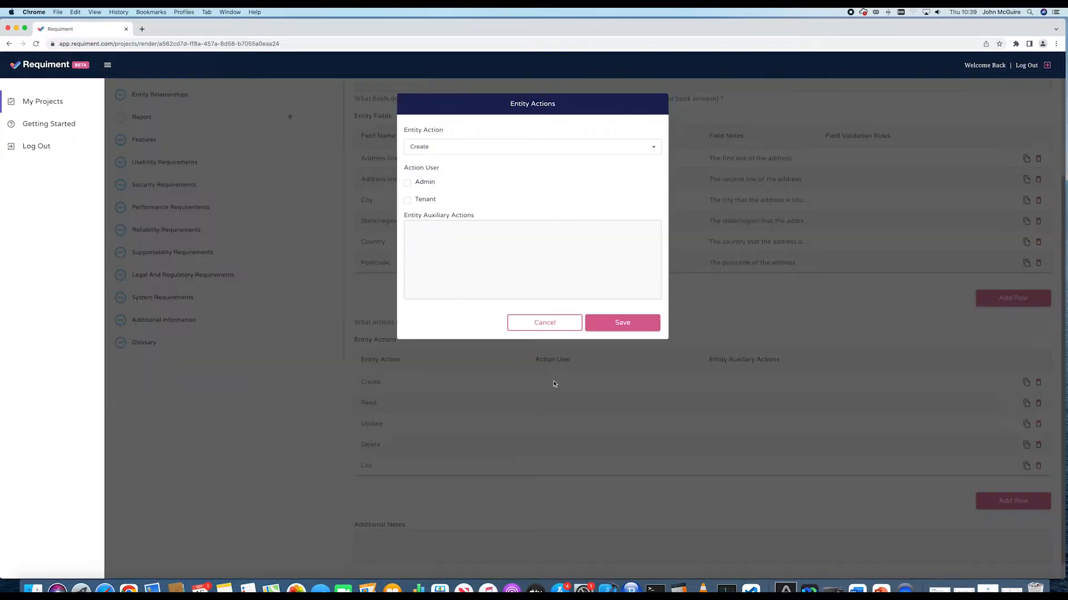
click(408, 184)
click(623, 323)
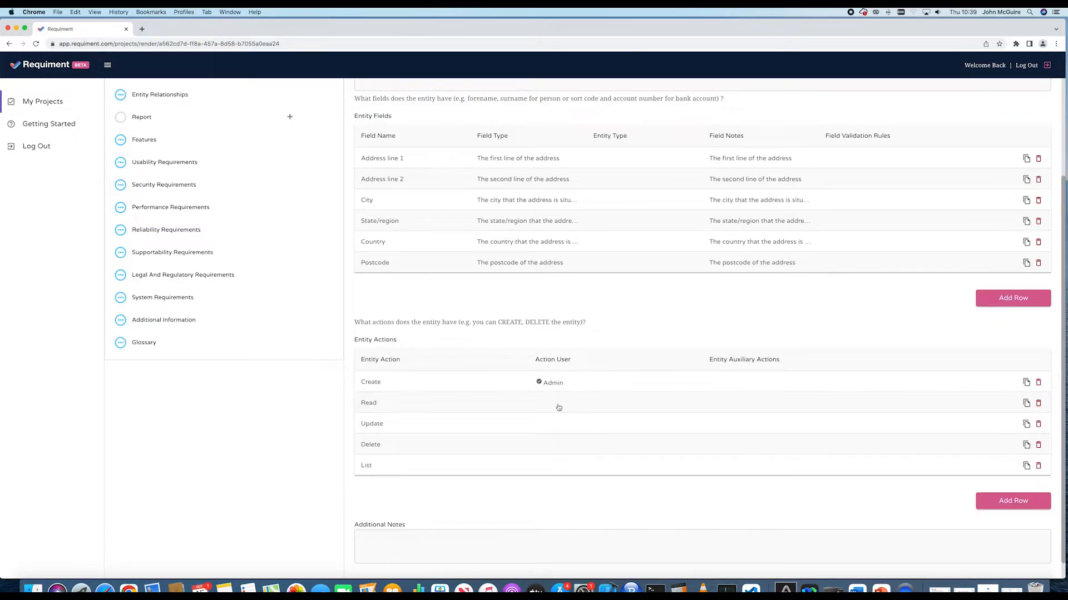
Step: Assign both the Admin and Tenant users to the Address entity's Read action and save it
click(558, 404)
click(408, 184)
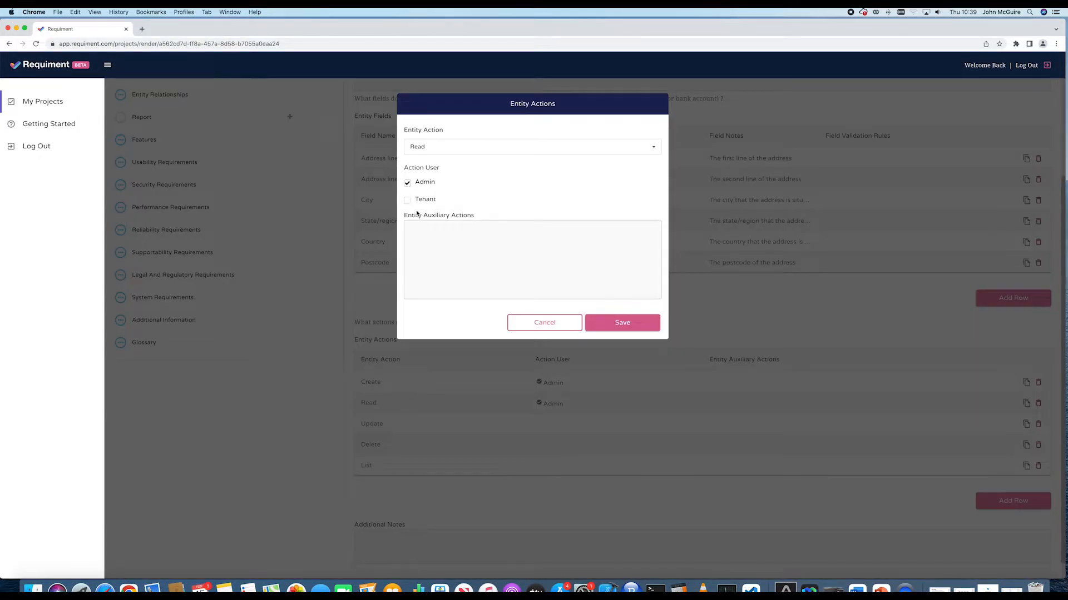
click(408, 201)
click(623, 323)
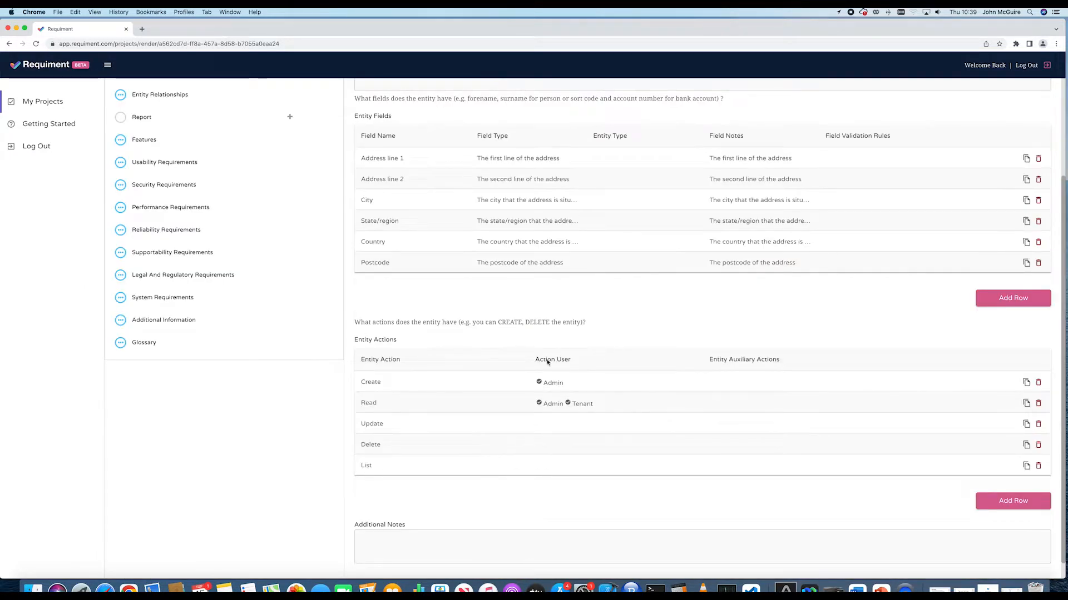
Step: Start a new field named Address on the Property entity, with the field type Entity (Single)
scroll(399, 354, up, 5)
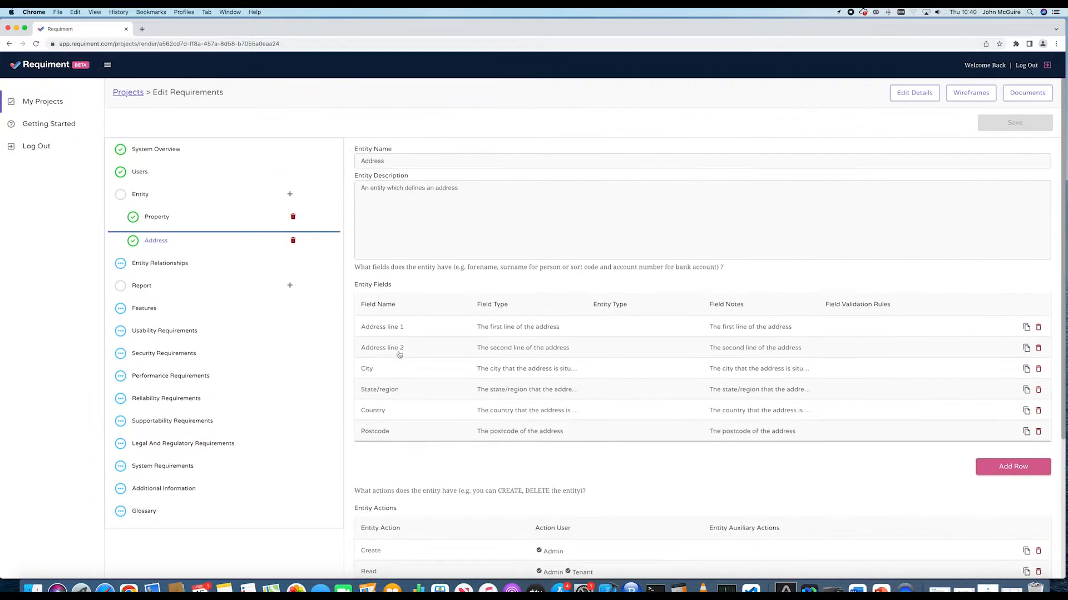
click(195, 220)
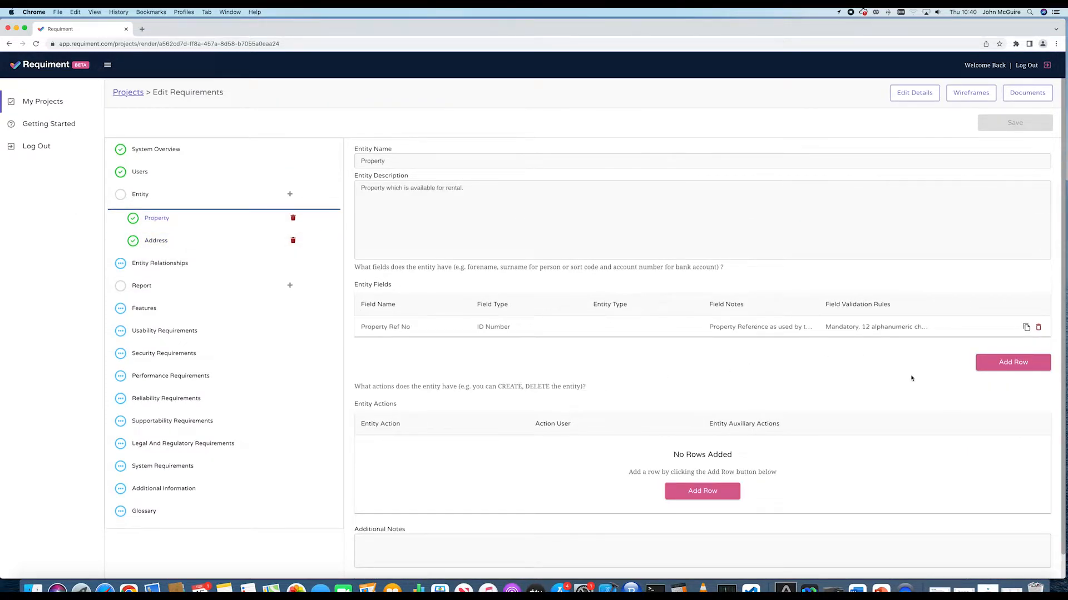
click(1000, 363)
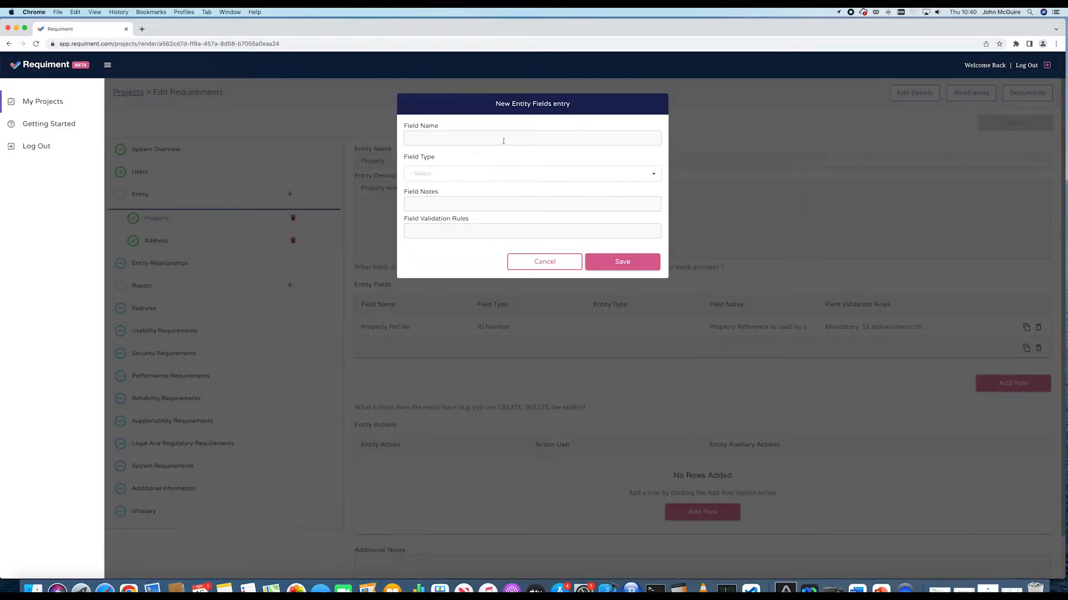
text(Address)
click(512, 175)
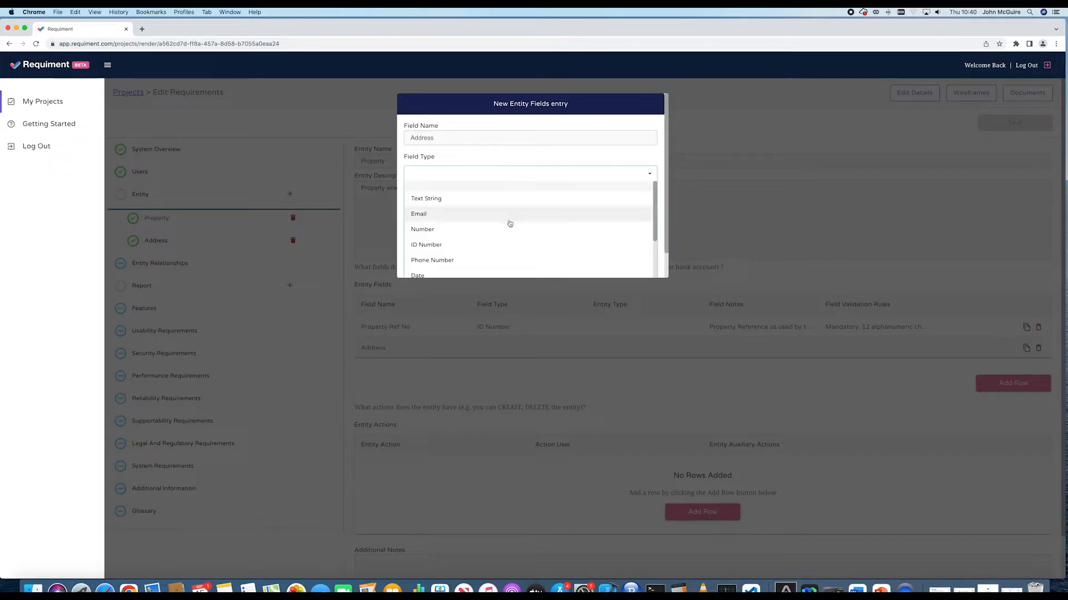
scroll(509, 222, down, 3)
scroll(508, 222, down, 1)
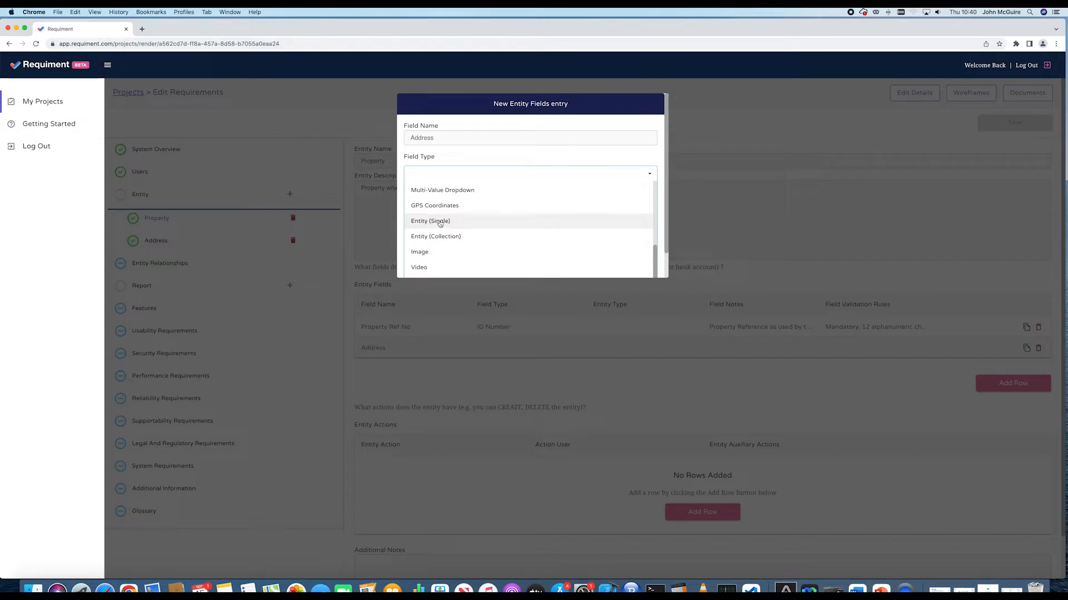
click(440, 222)
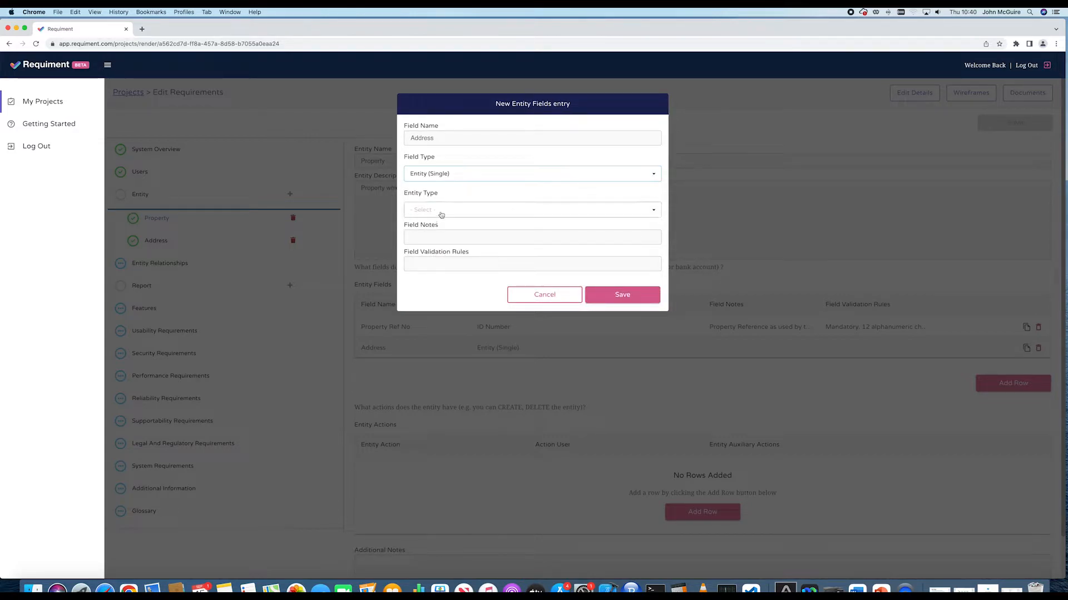
Step: Set the new field's entity type to Address, enter the notes "Address of the property", and save the field
click(441, 213)
click(422, 250)
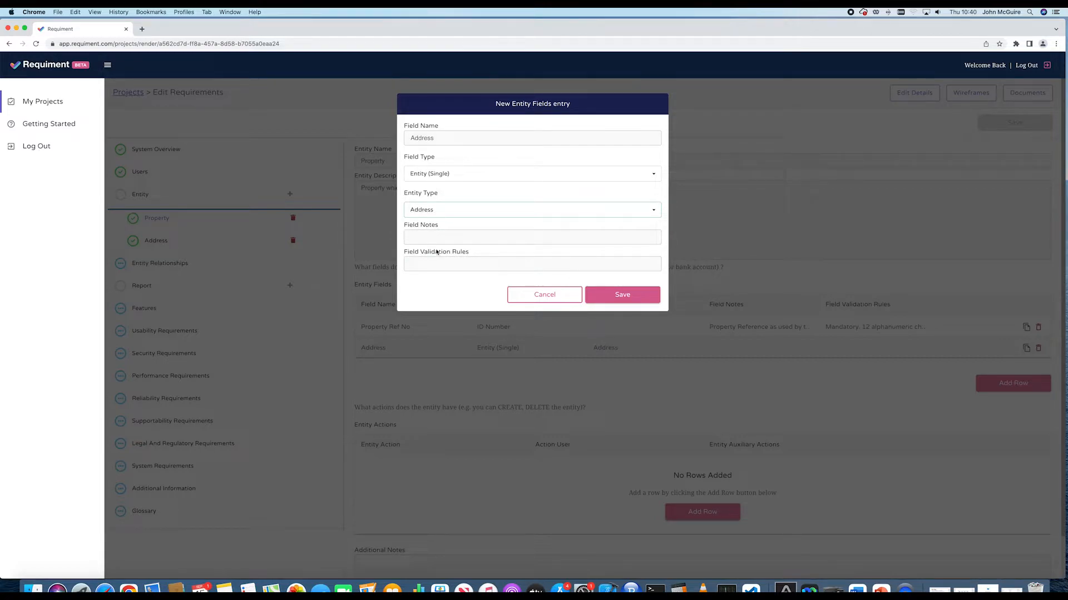
click(430, 240)
text(Address of the property)
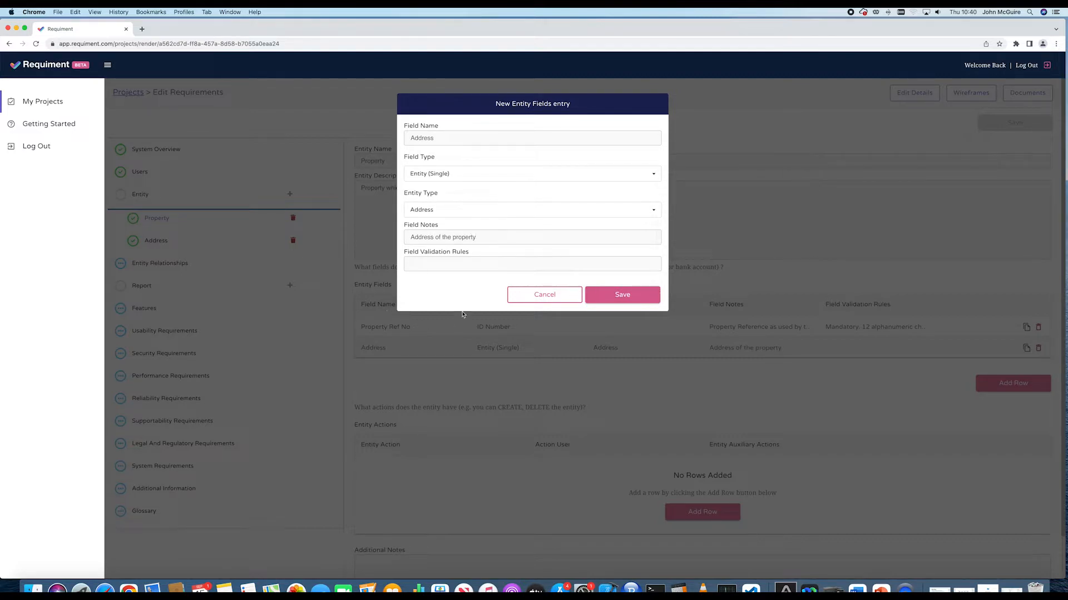
click(615, 296)
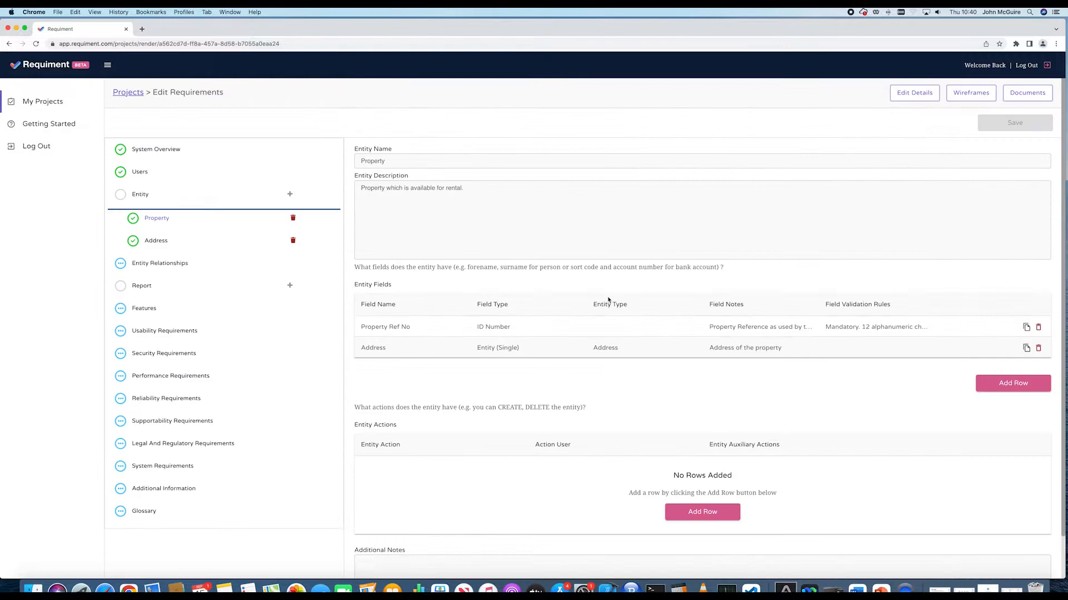
Step: Add a field named Photo of type Image to the Property entity and save it
click(1022, 388)
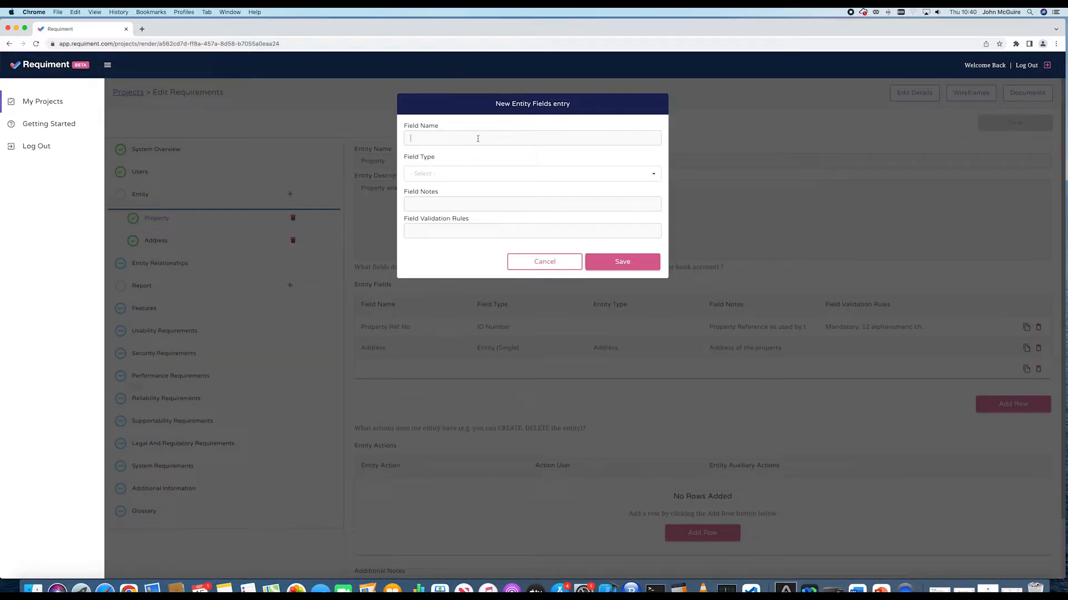
text(Photo)
click(508, 174)
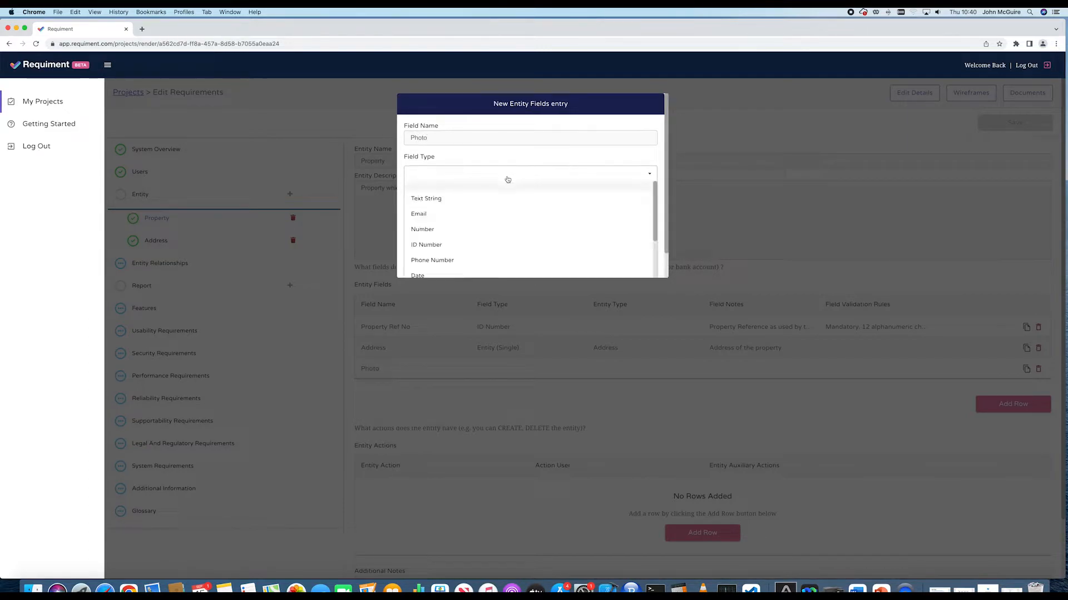
scroll(475, 242, down, 1)
scroll(476, 245, down, 3)
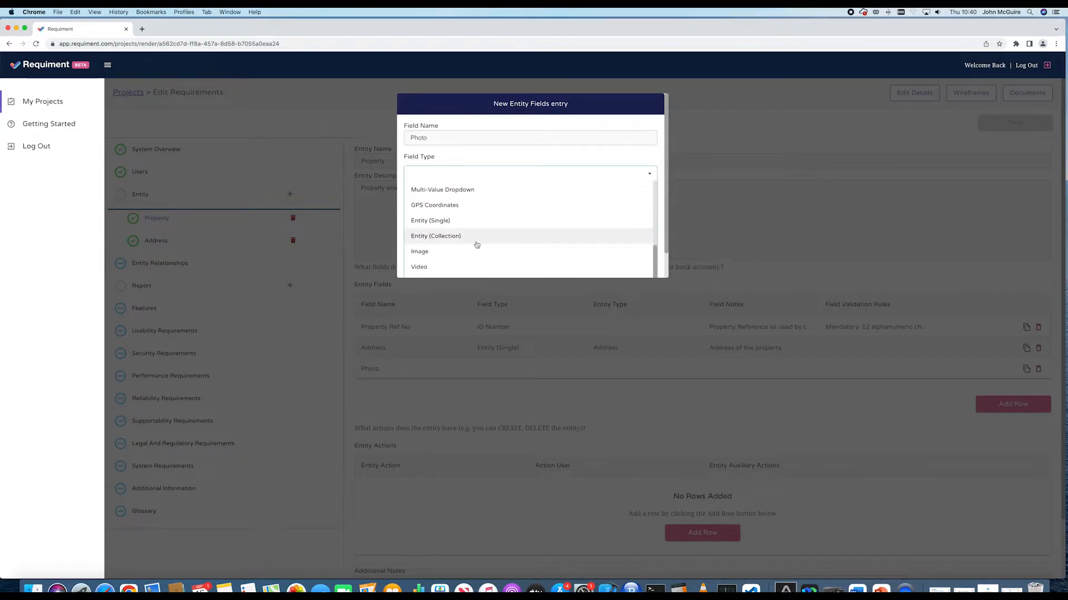
click(443, 250)
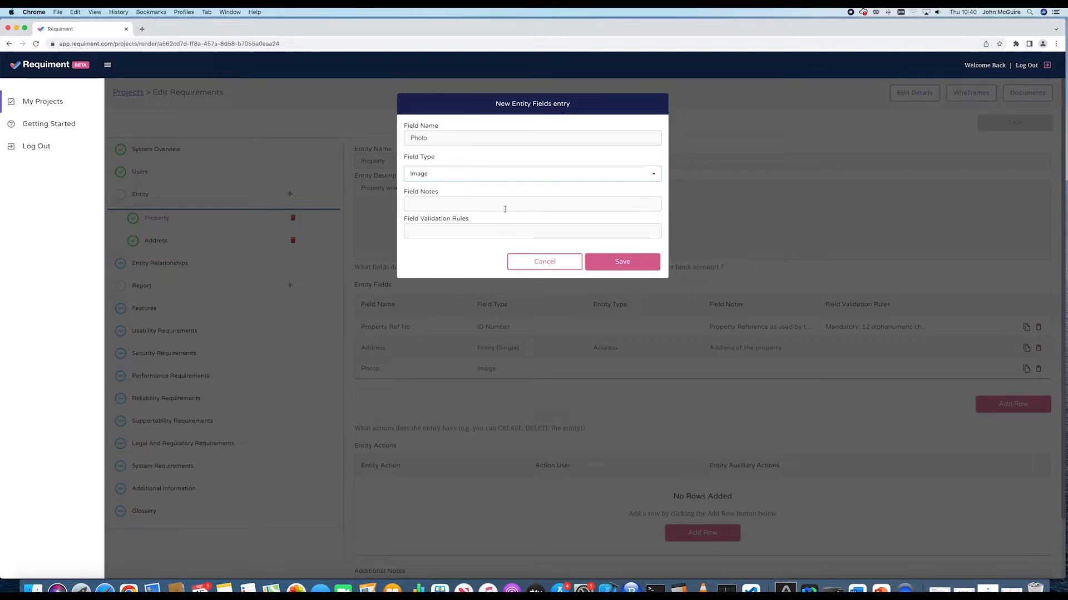
click(602, 258)
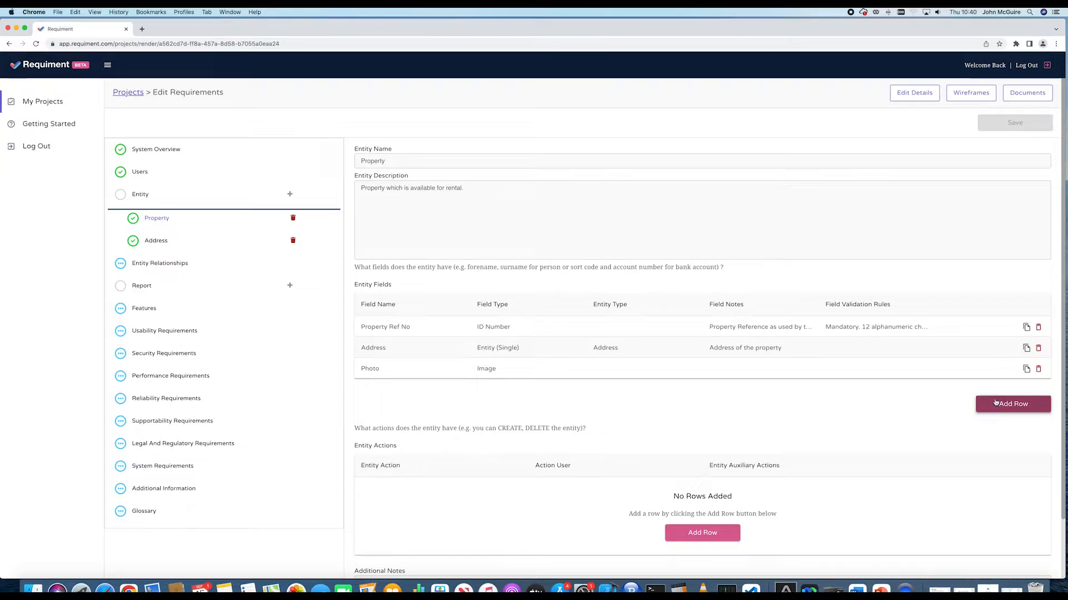
Step: Add a field named Monthly Rental of type Number to the Property entity and save it
click(995, 403)
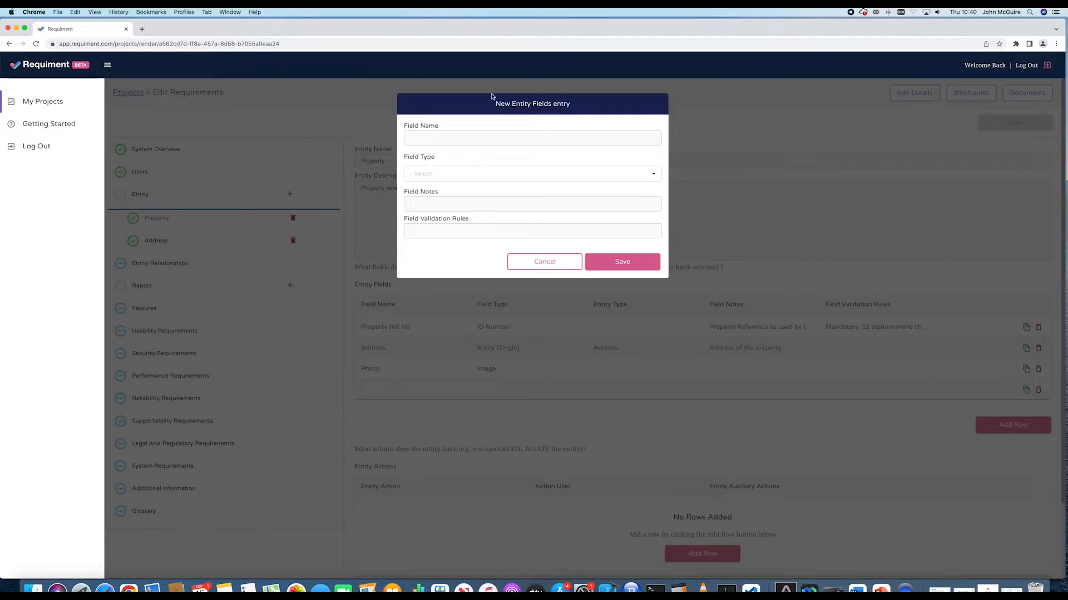
click(470, 136)
text(Monthly Renat)
key(BackSpace)
click(508, 174)
click(447, 229)
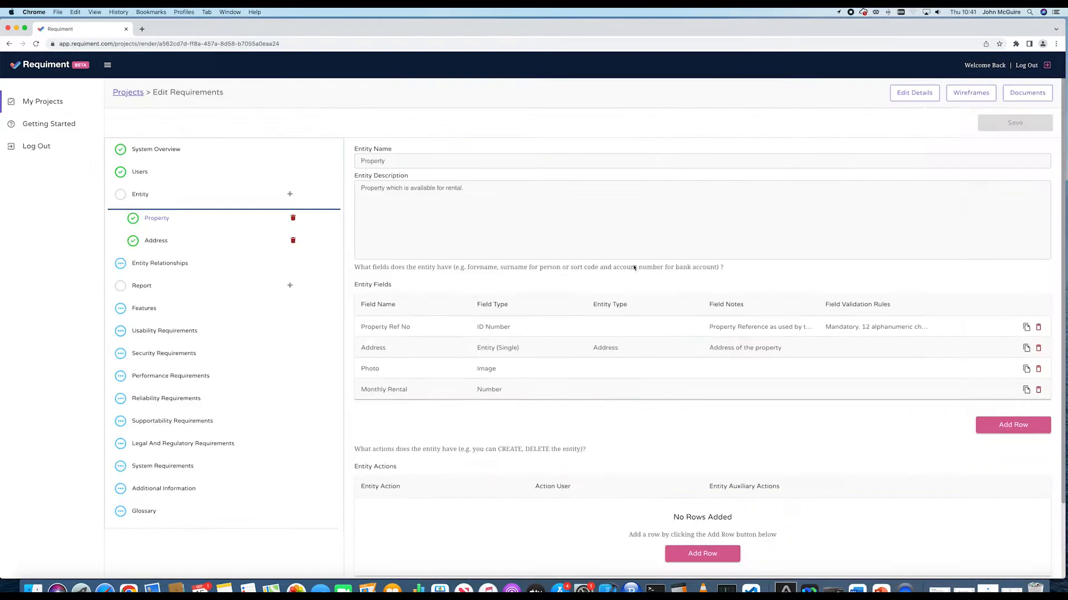
click(632, 267)
scroll(605, 246, down, 3)
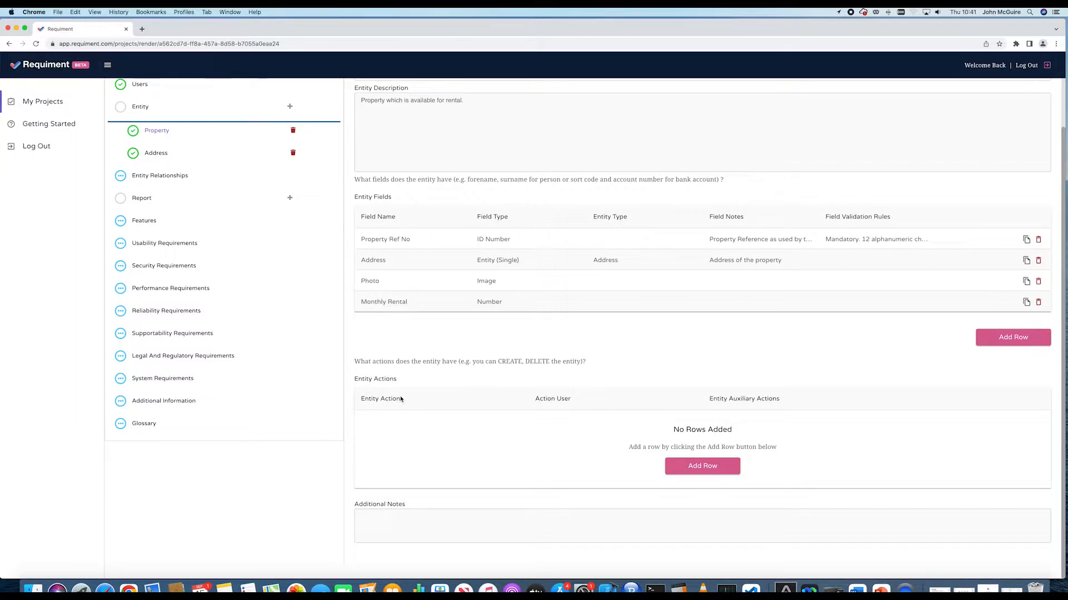
scroll(400, 398, up, 2)
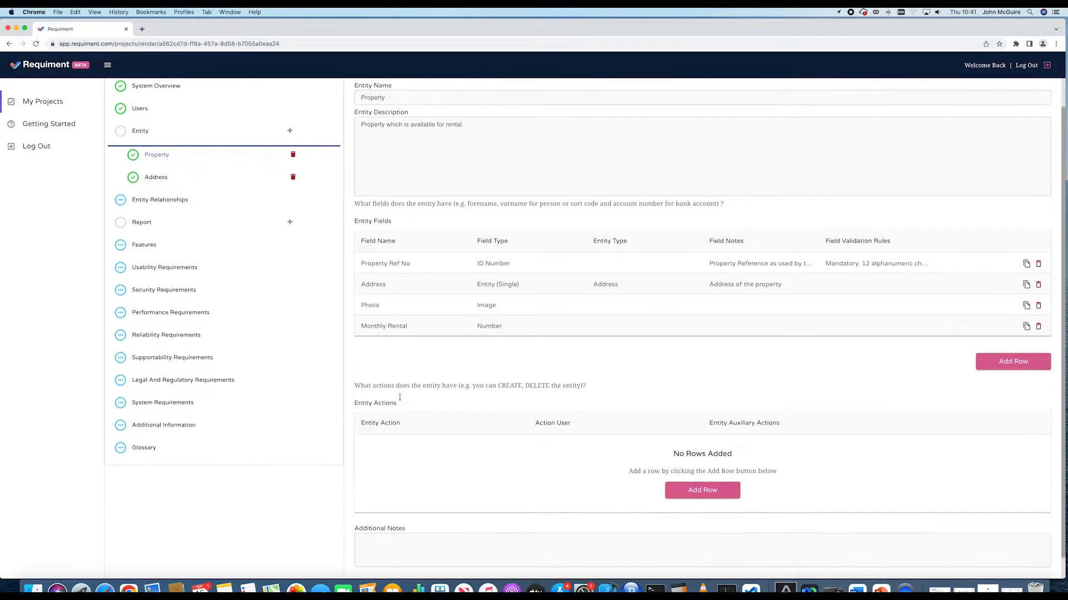
scroll(400, 401, up, 1)
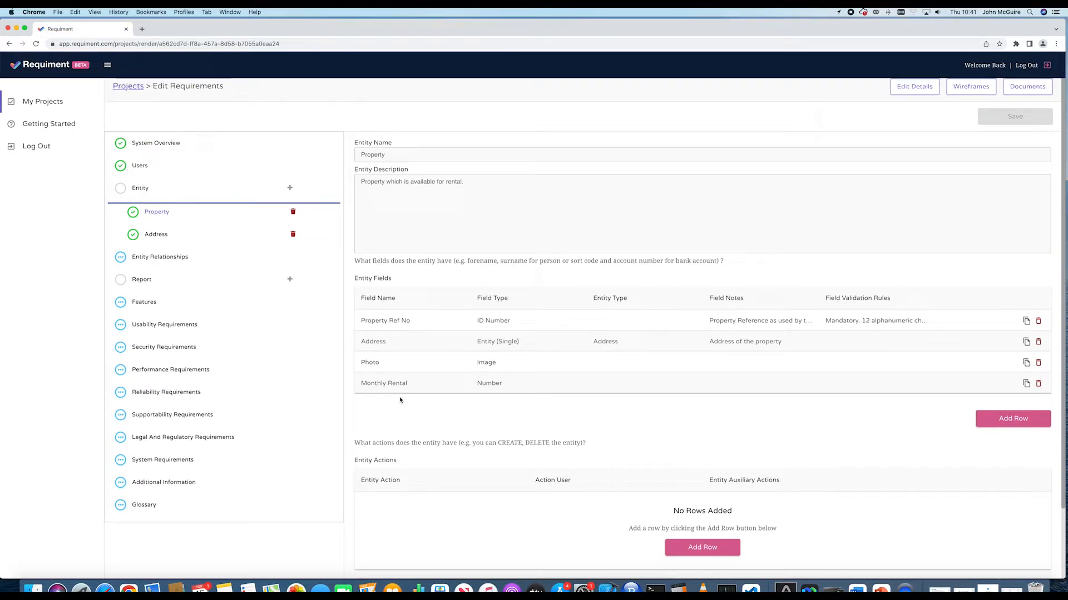
scroll(400, 399, down, 2)
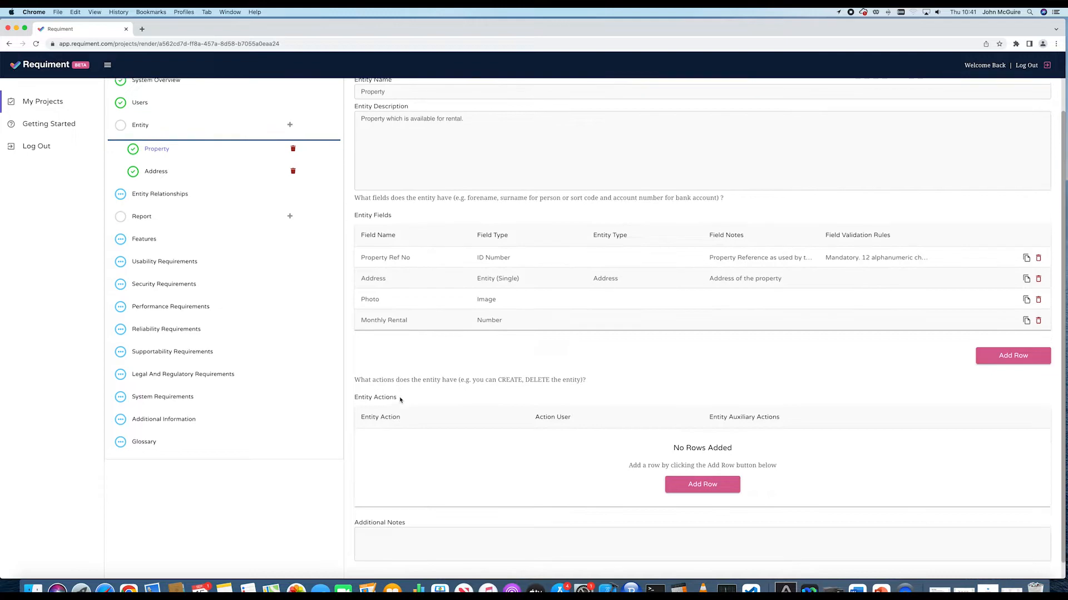
Step: Add a Create action to the Property entity with Admin as the action user, and save it
scroll(400, 399, down, 1)
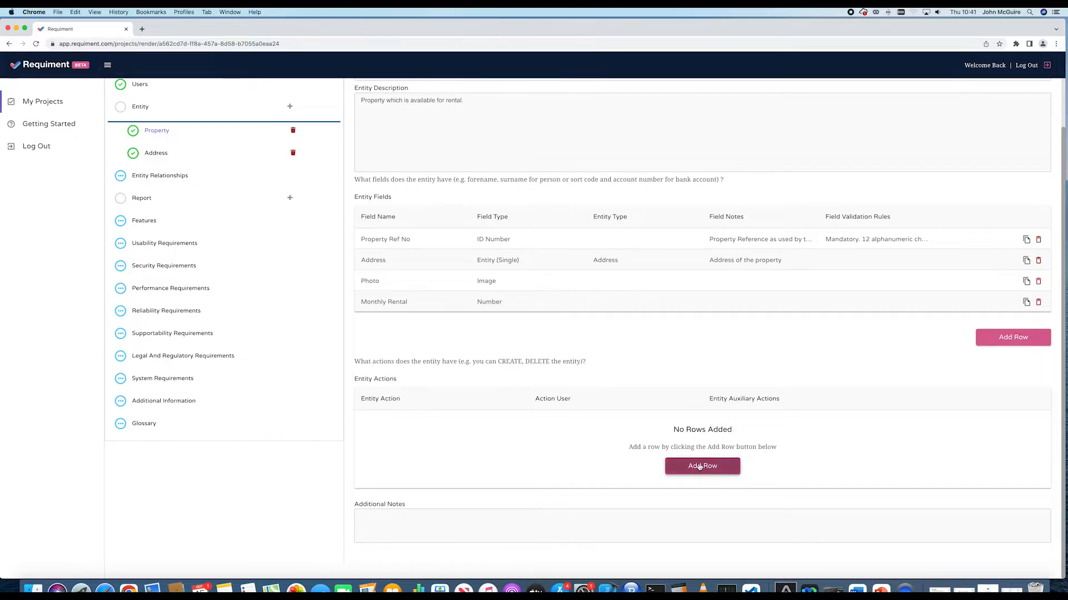
scroll(639, 432, up, 2)
scroll(639, 432, down, 2)
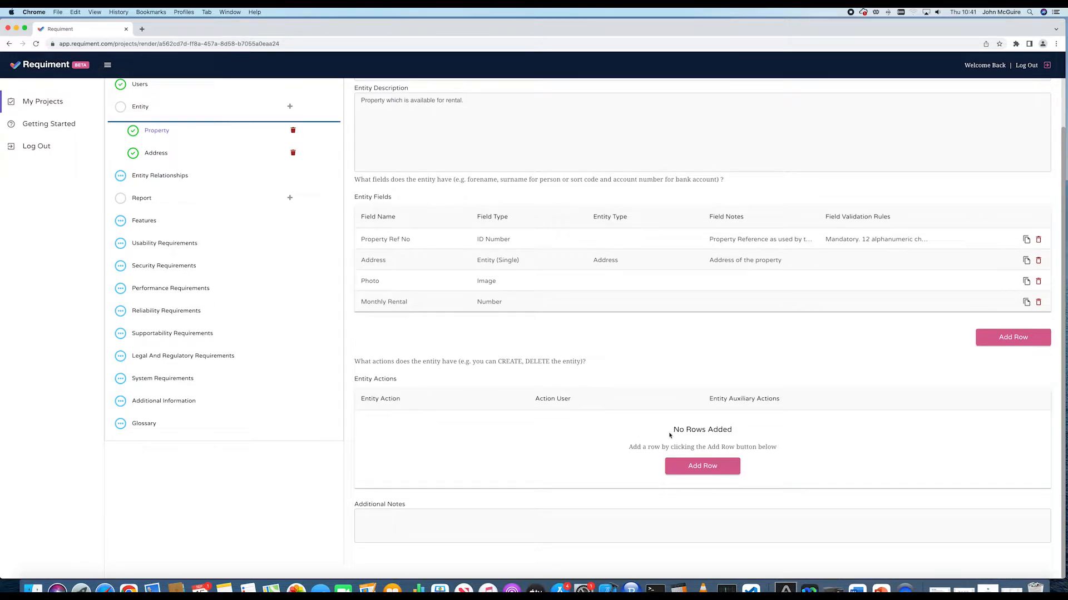
click(699, 469)
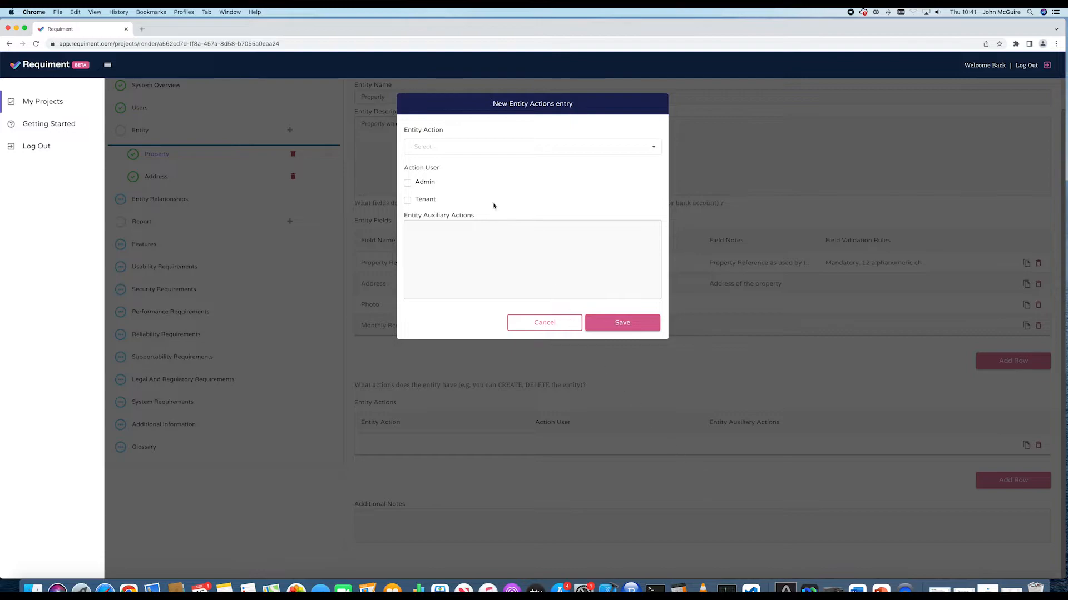
click(476, 147)
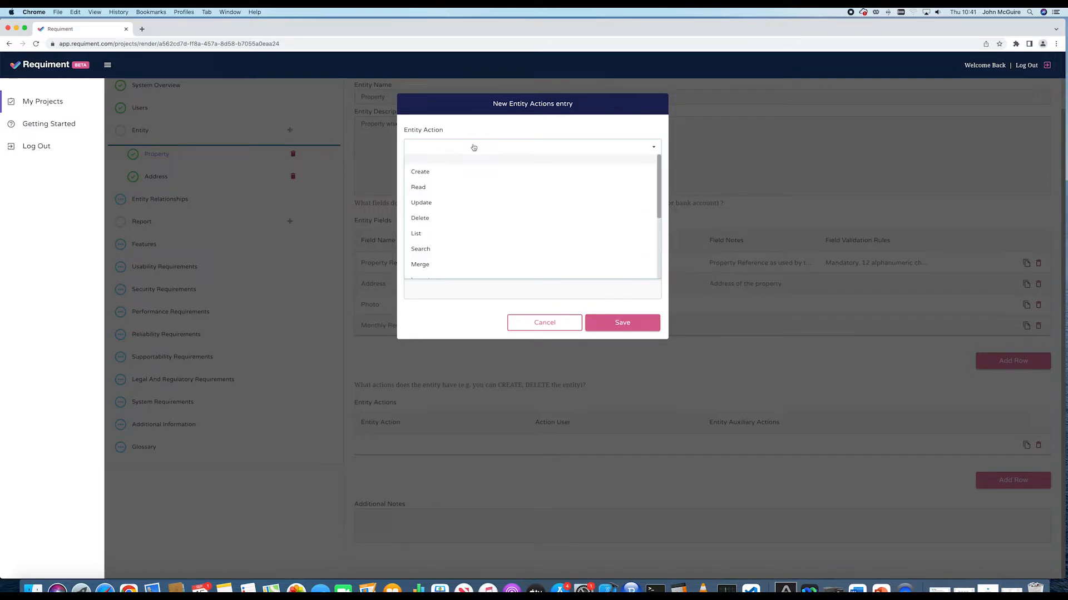
click(441, 173)
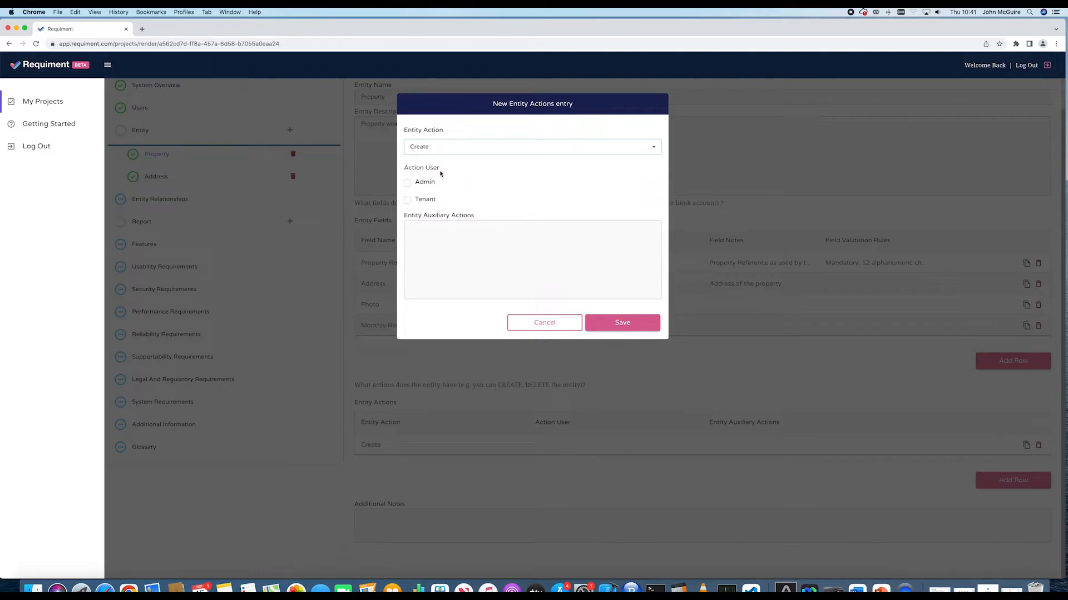
click(407, 183)
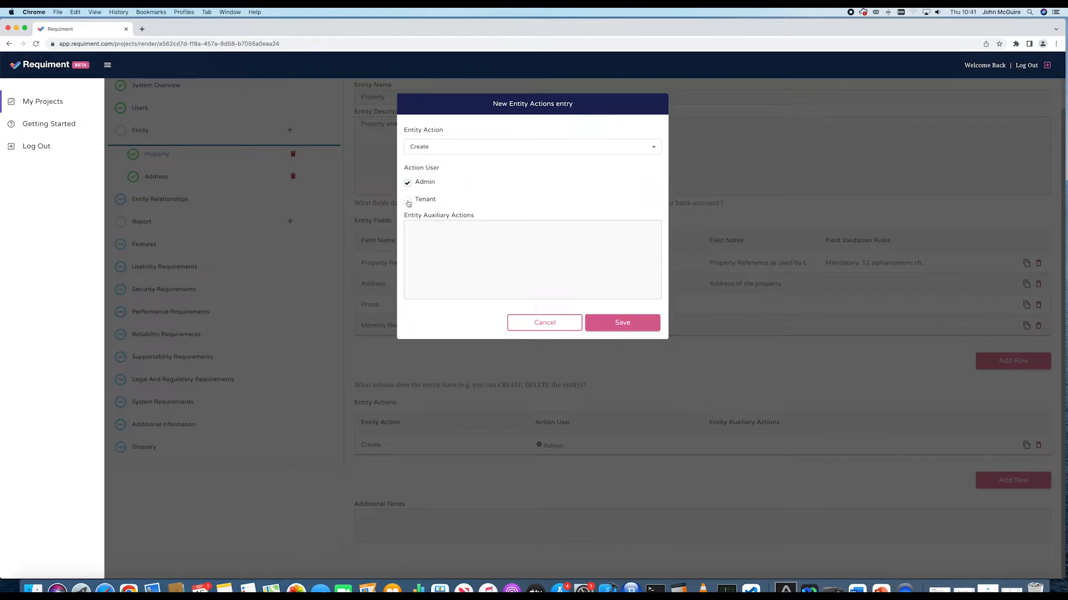
click(622, 323)
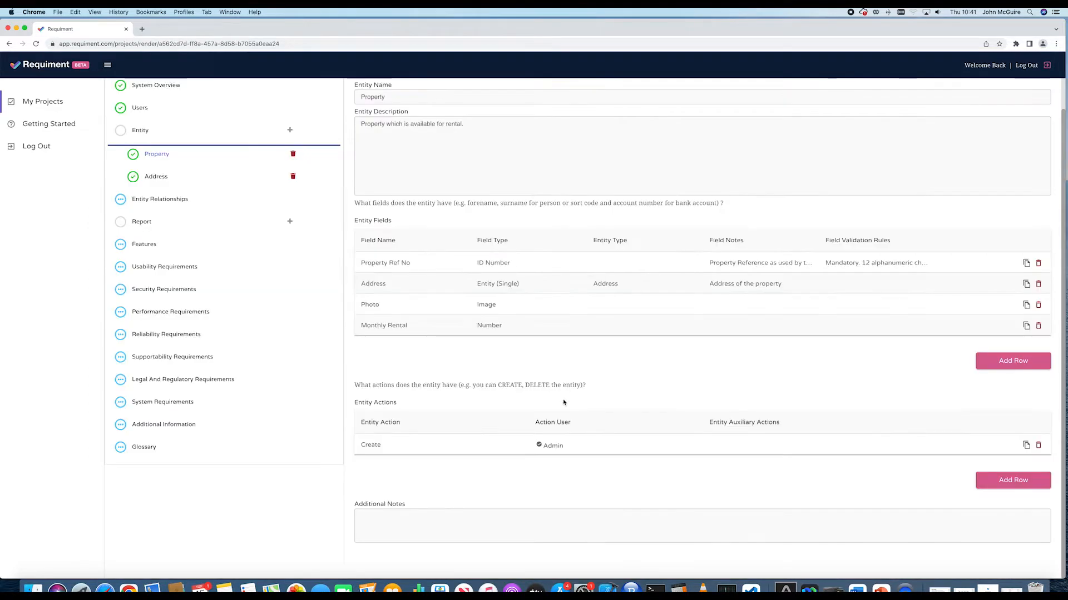
Step: Add a Read action to the Property entity for both Admin and Tenant, and save it
click(1012, 482)
click(550, 147)
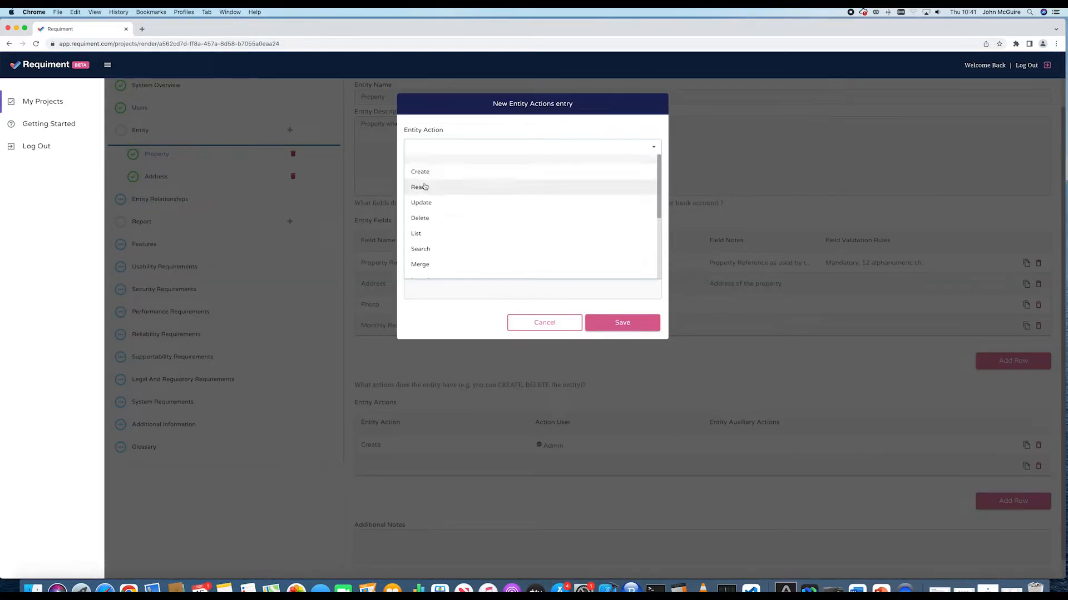
click(440, 188)
click(410, 183)
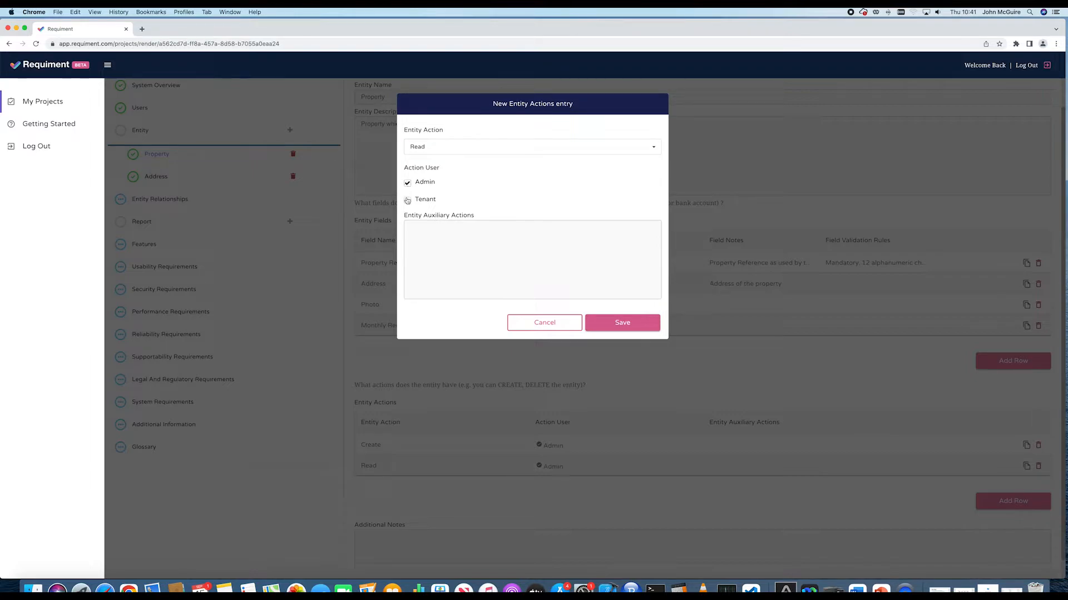
click(407, 201)
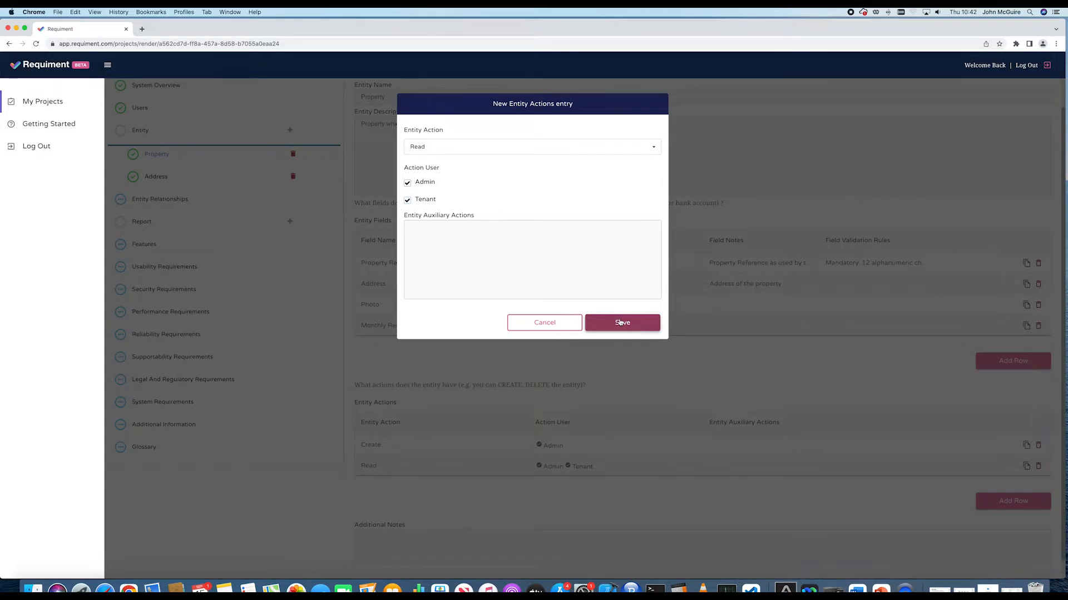
click(620, 322)
Step: Add an Update action to the Property entity for Admin only, and save it
click(996, 501)
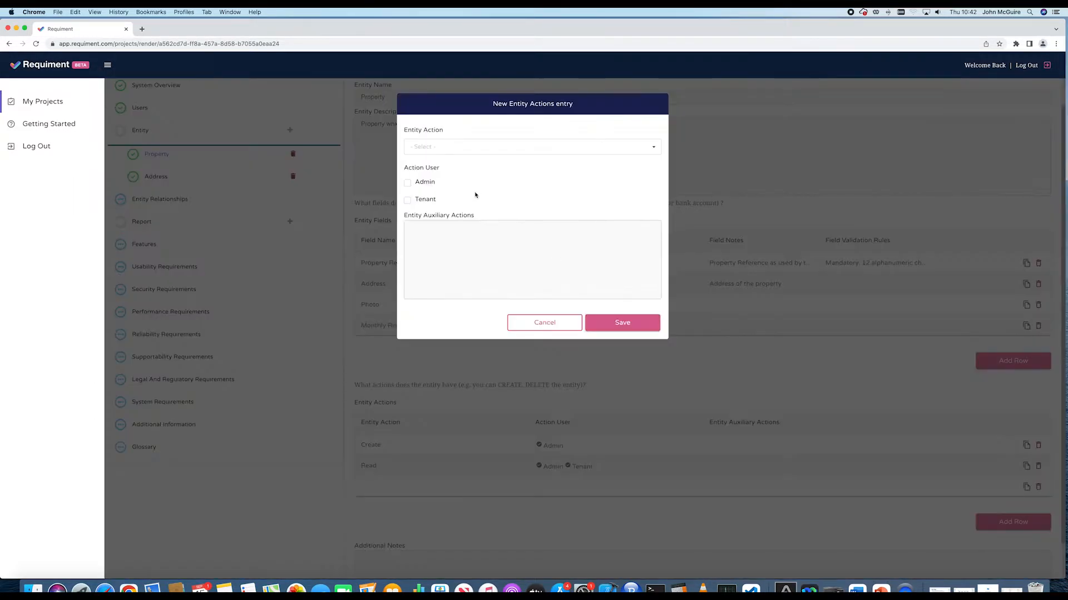
click(420, 149)
click(424, 207)
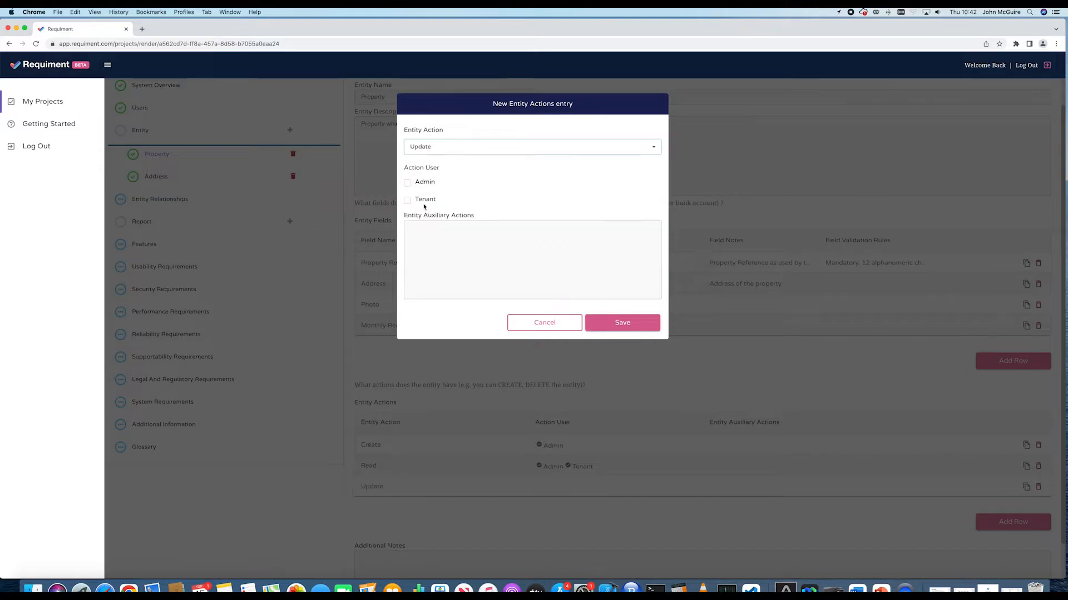
click(407, 183)
click(615, 324)
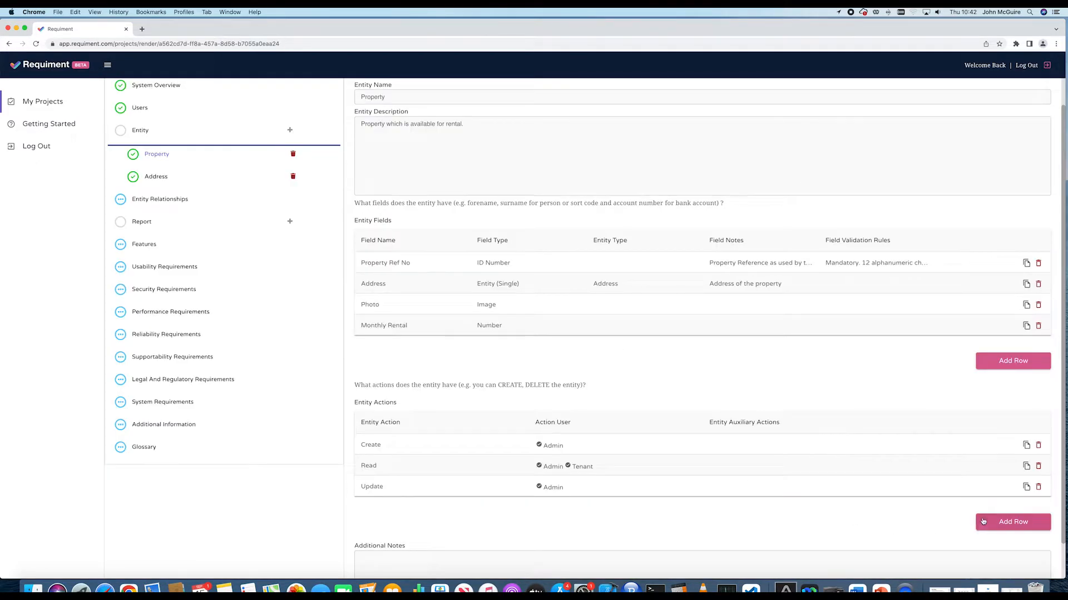
Step: Add a Delete action to the Property entity for Admin only, and save it
click(992, 523)
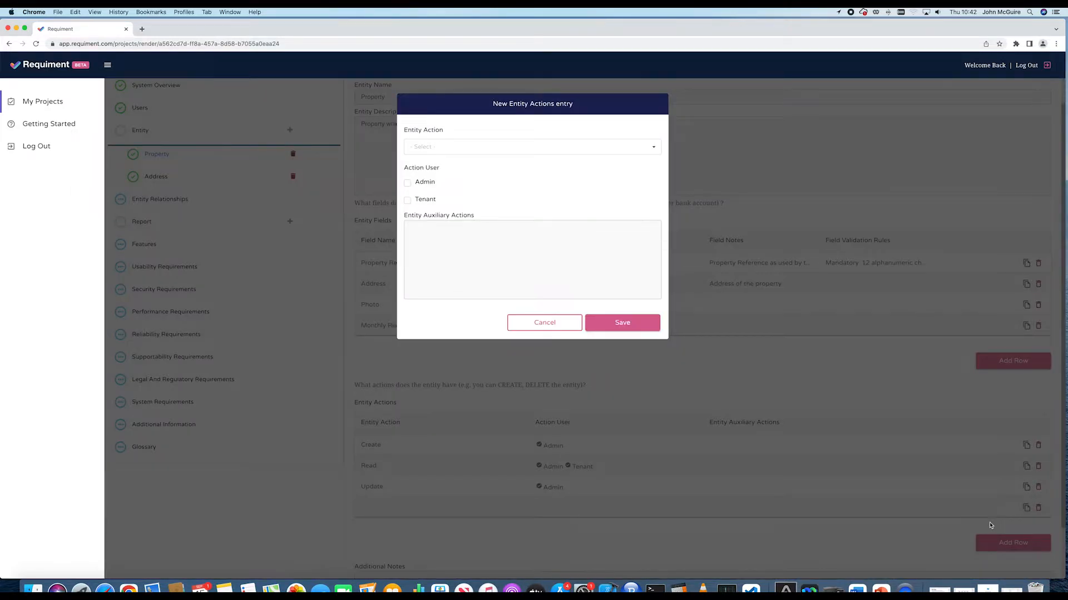
click(415, 148)
click(423, 217)
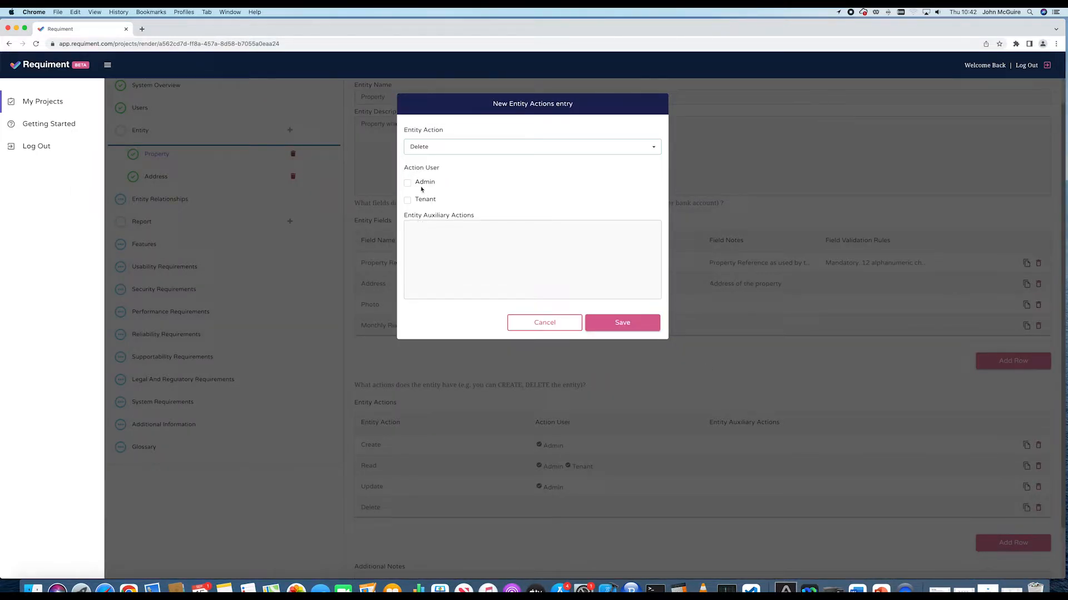
click(407, 183)
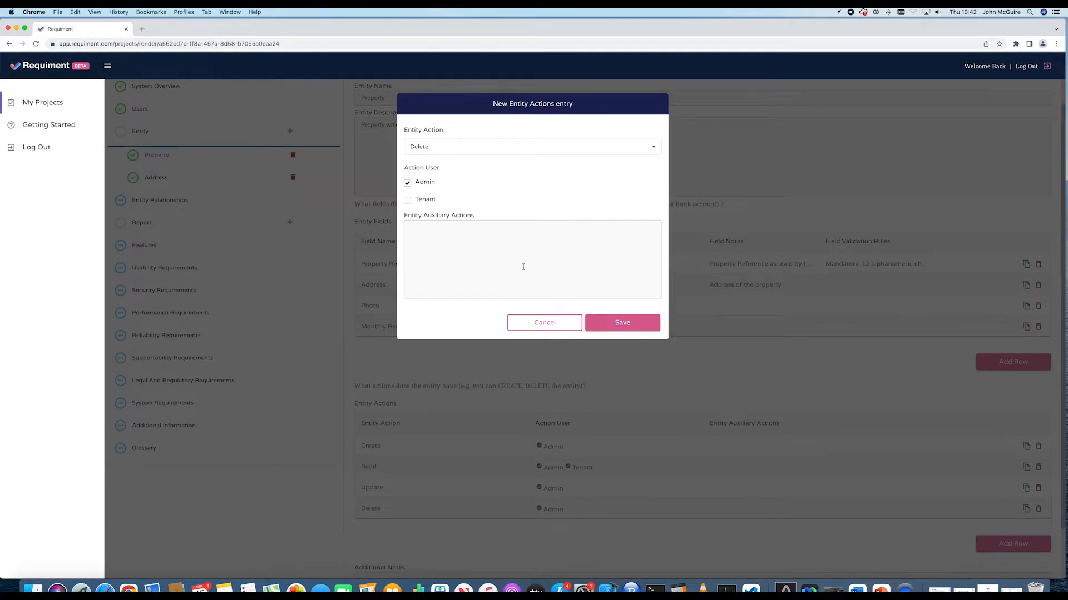
click(622, 328)
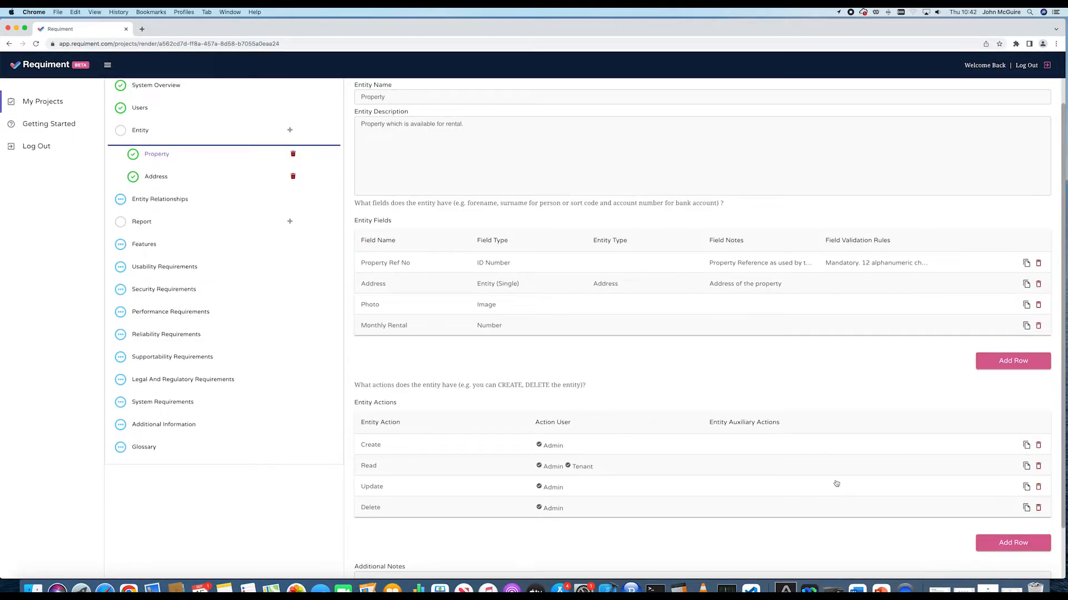
Step: Start a new Search action on the Property entity, with both Admin and Tenant as action users
scroll(834, 484, down, 3)
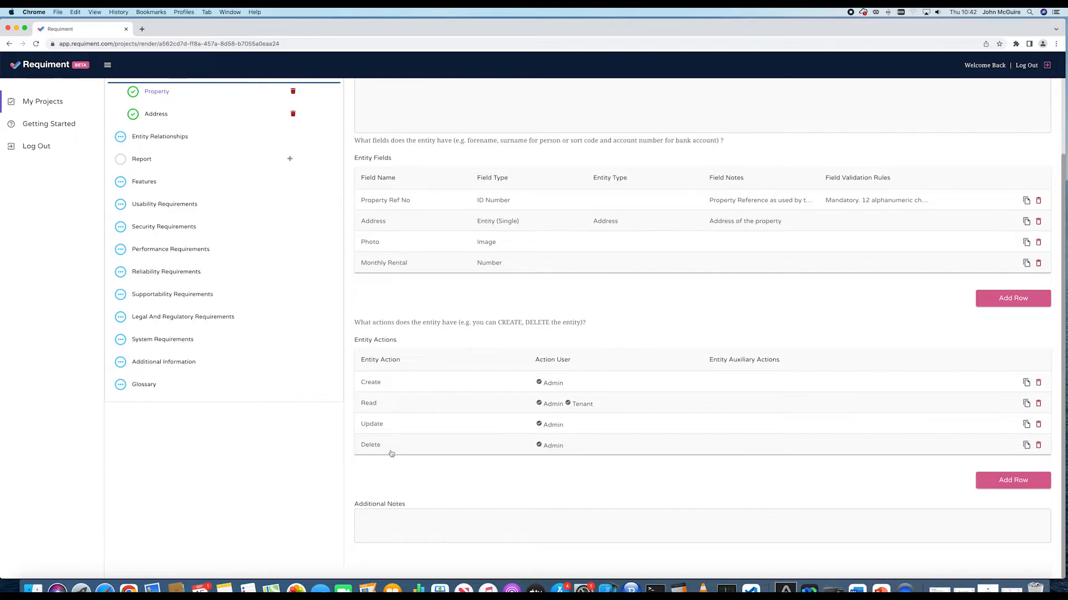
click(990, 482)
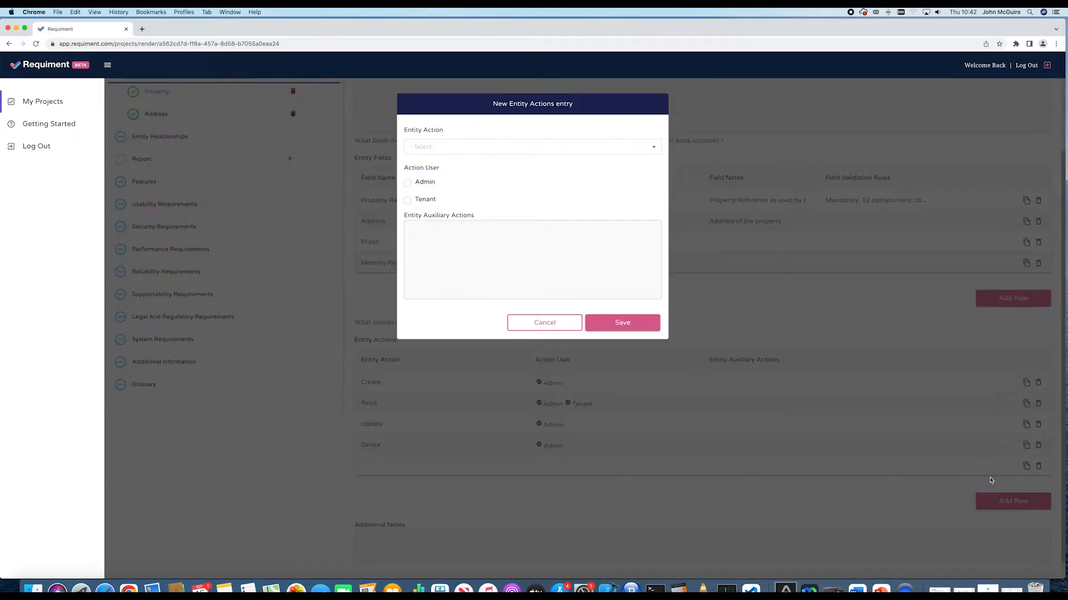
click(497, 148)
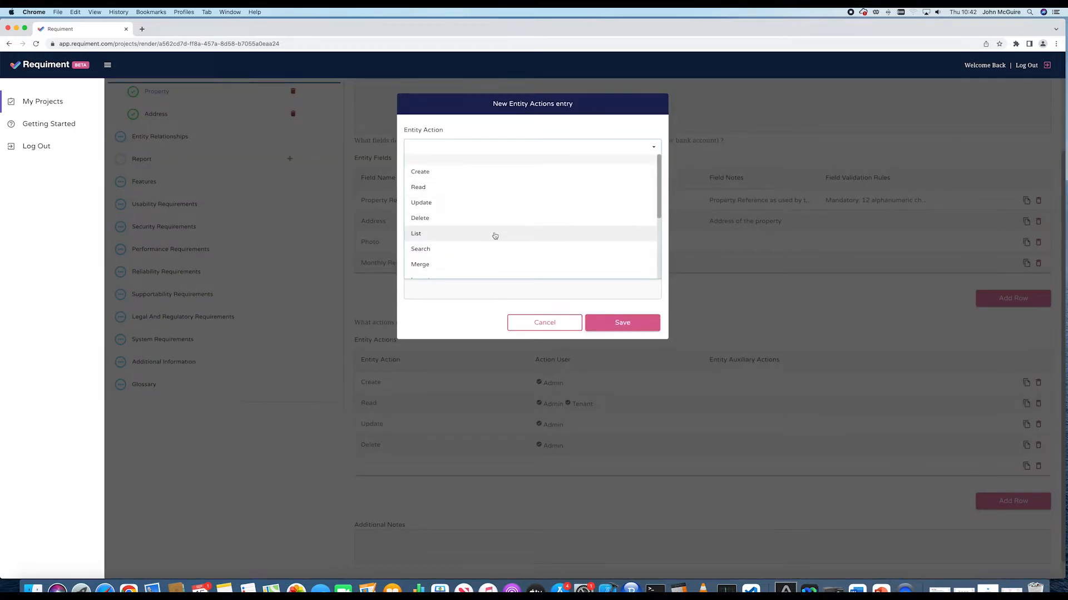
click(446, 250)
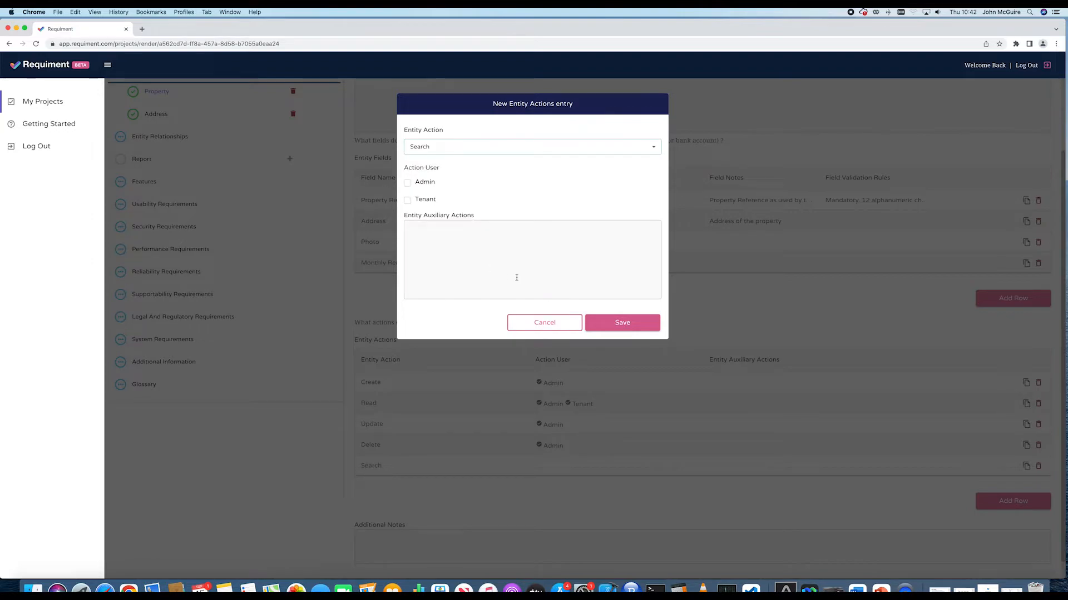
click(408, 182)
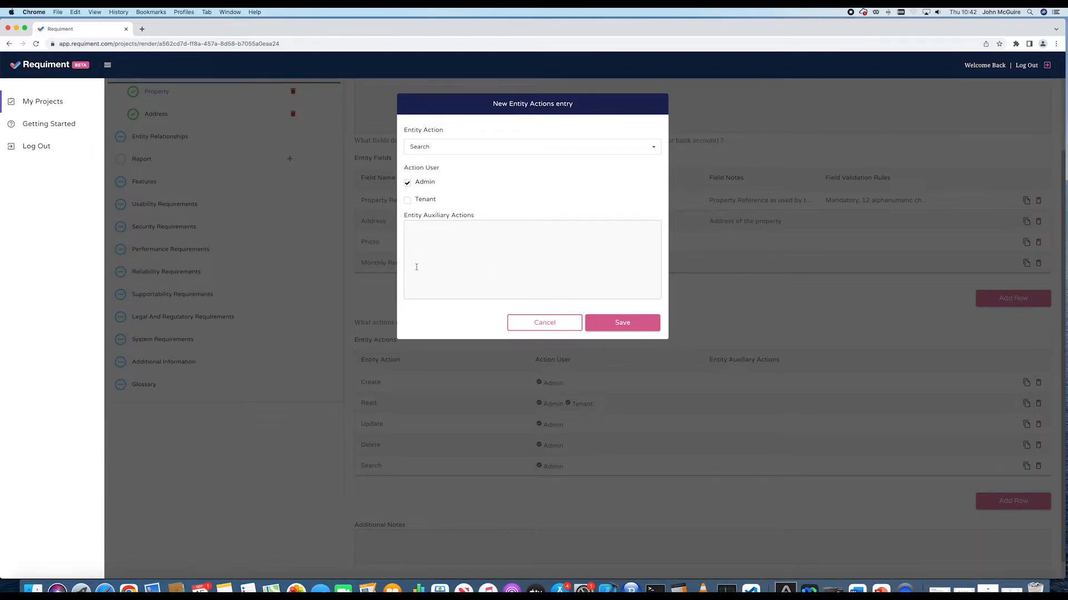
click(406, 200)
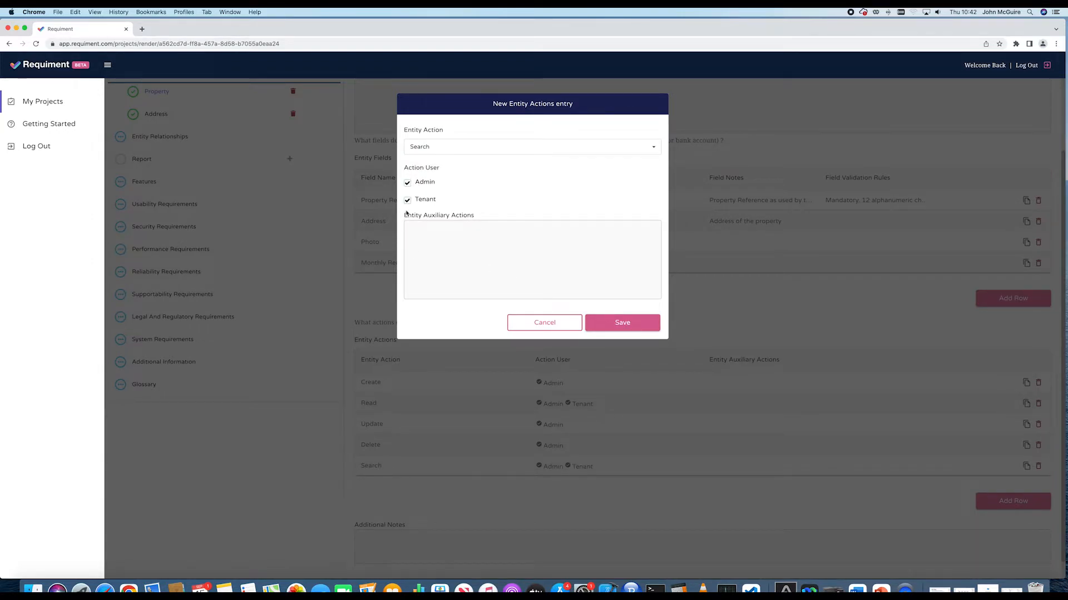
Step: Enter the auxiliary actions note "Please note that search will be performed on address and/or property ref no." and save the Search action
click(418, 238)
text(Please note that search will be perform)
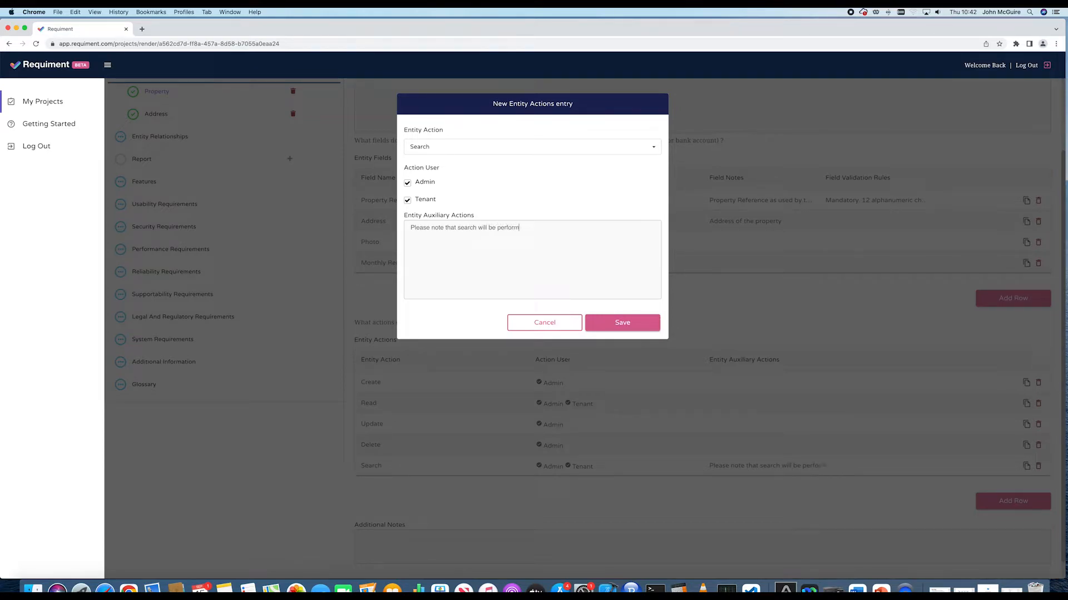
text(ed on address and )
text(/or)
text( re)
text( property)
text( ref no.)
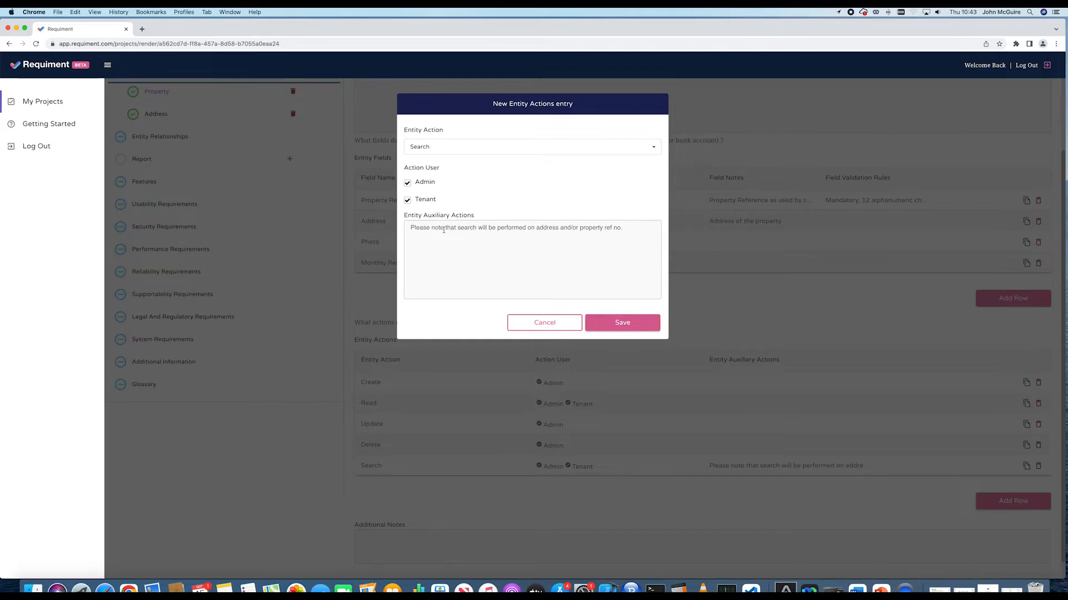
click(628, 325)
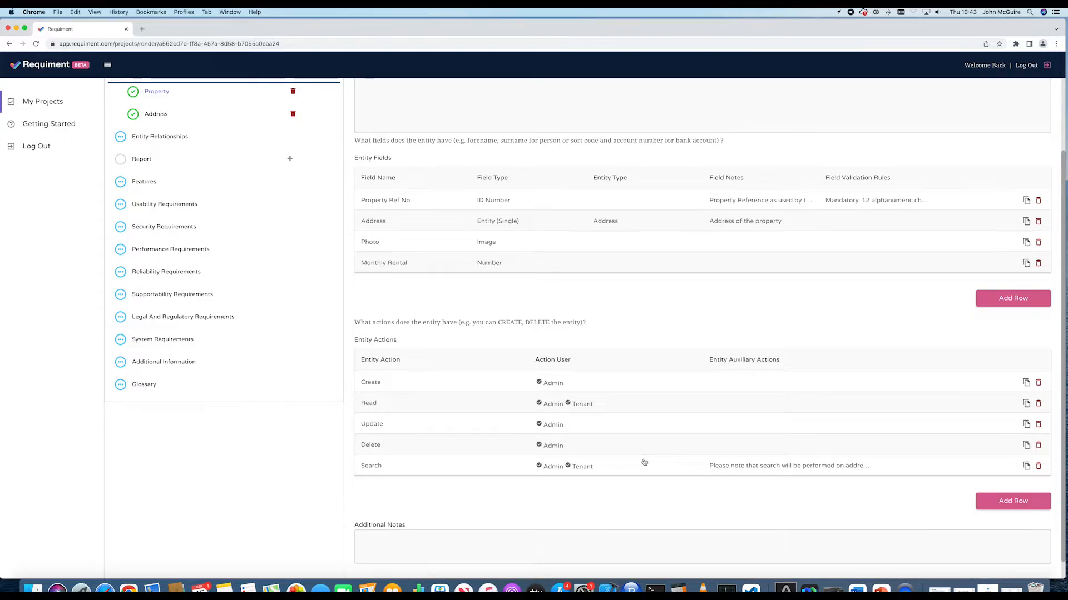
click(1012, 501)
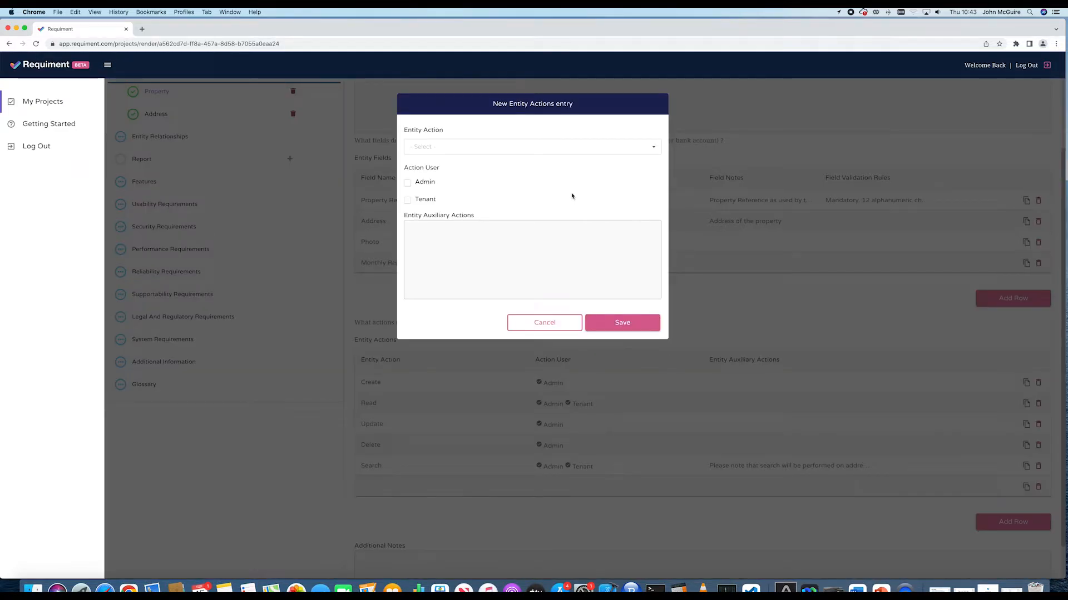
click(537, 148)
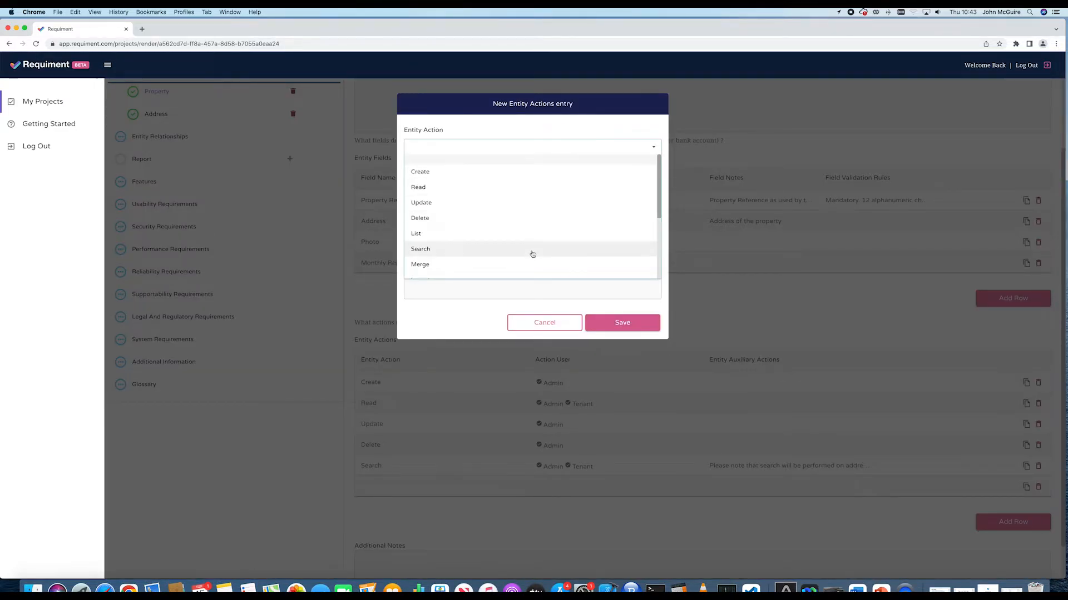
scroll(525, 258, down, 2)
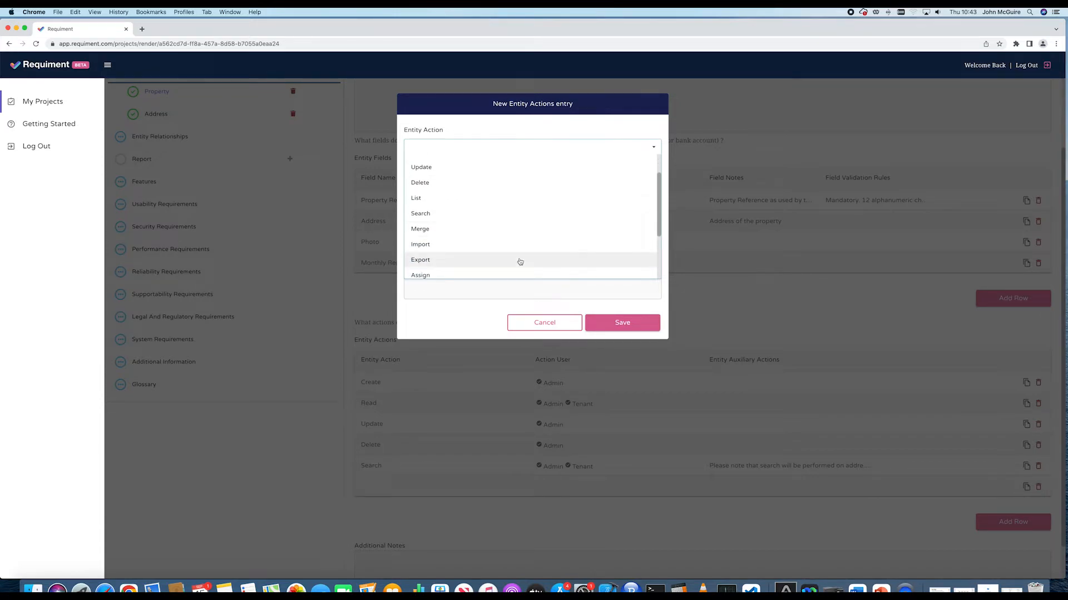
scroll(520, 261, down, 1)
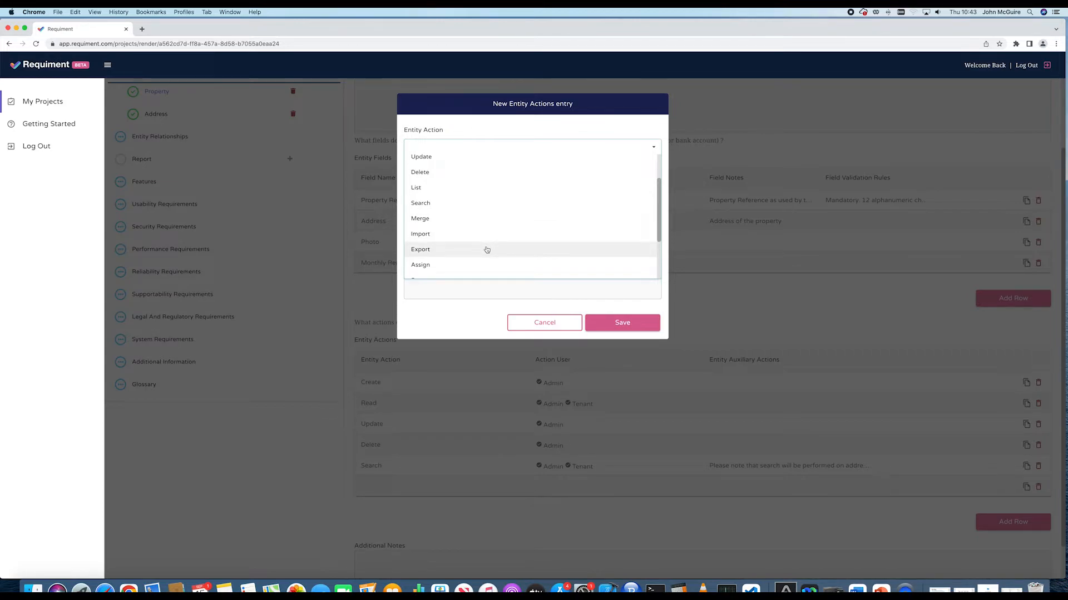
scroll(485, 260, down, 3)
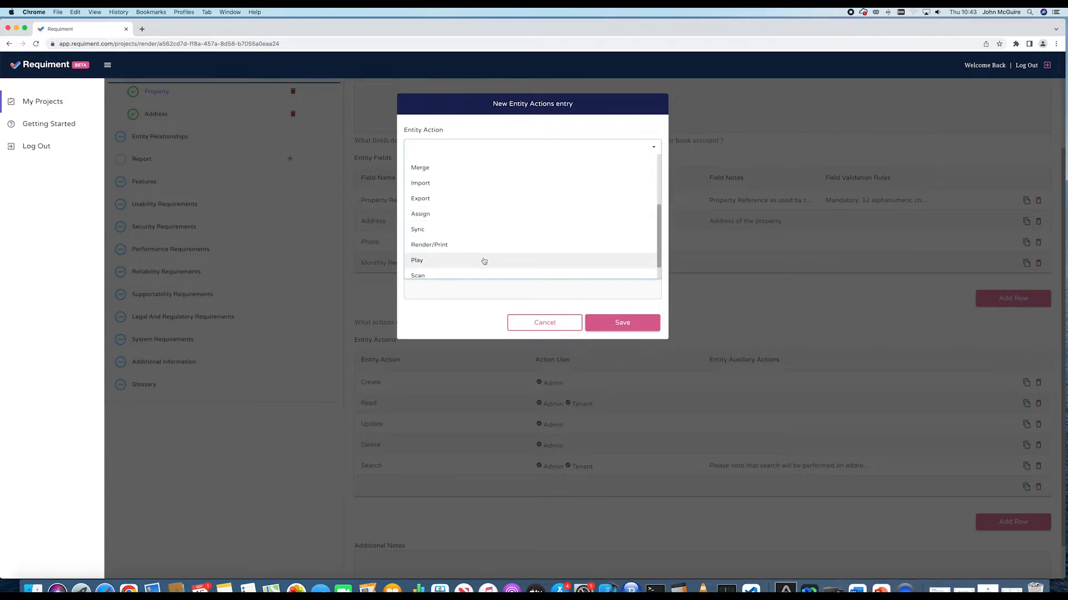
scroll(484, 261, down, 1)
click(486, 274)
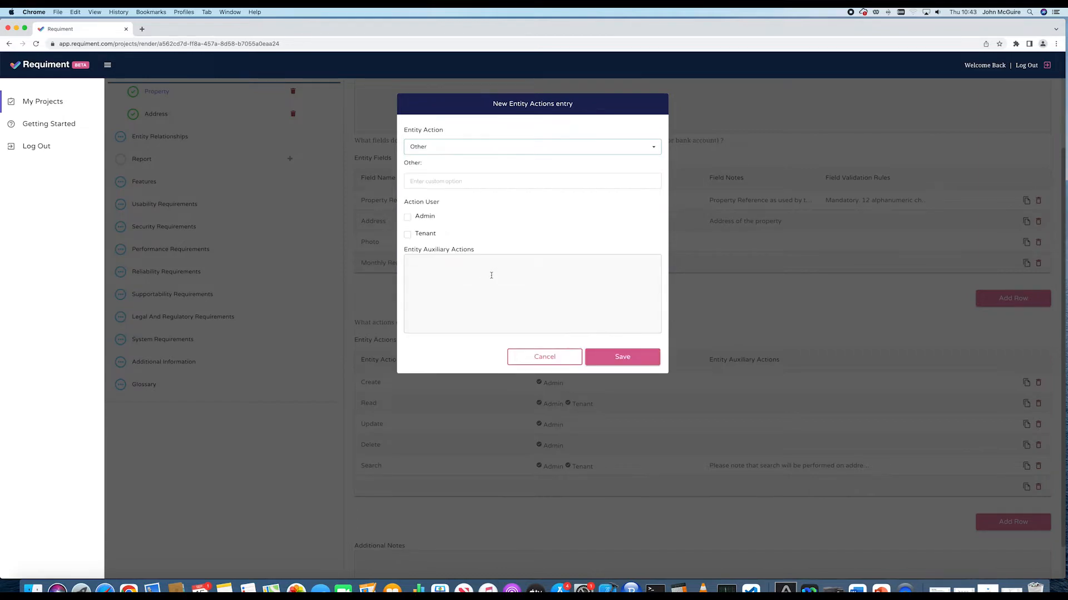
click(427, 182)
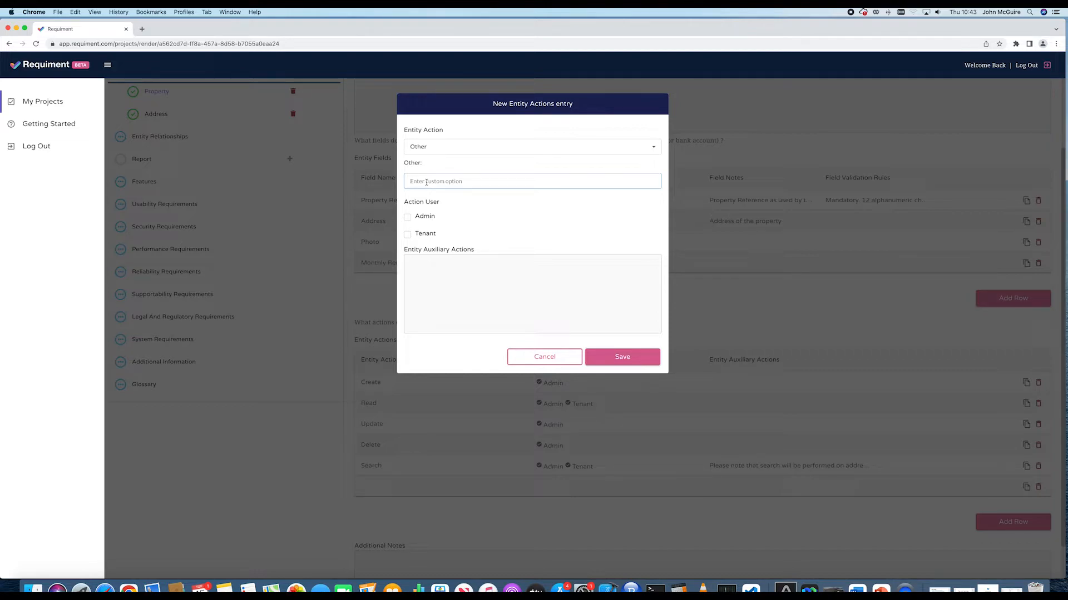
text(Au)
key(BackSpace)
key(BackSpace)
text(Al Audit)
click(546, 360)
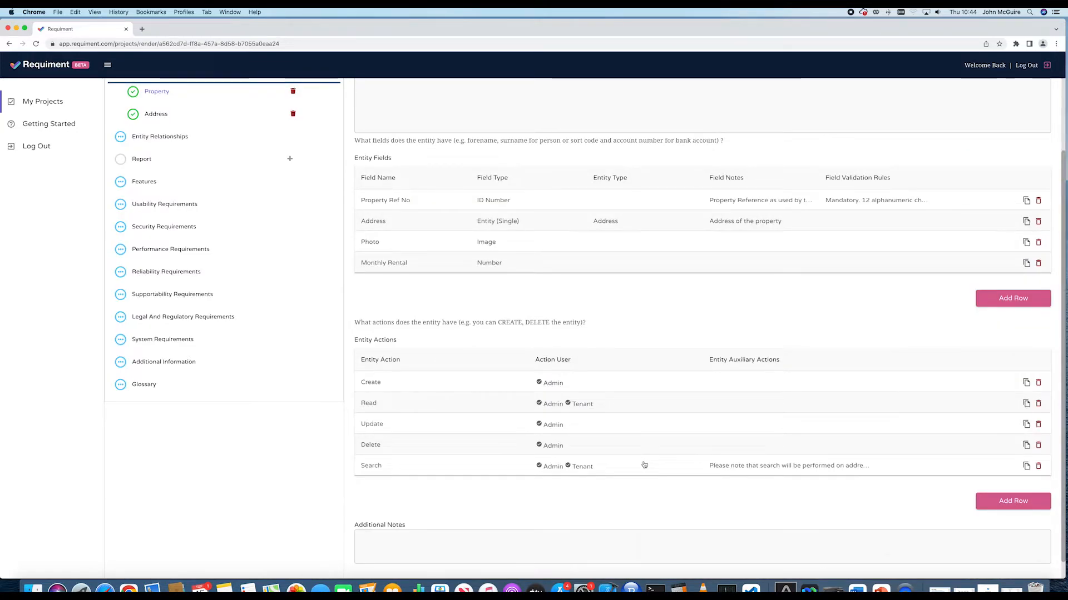
scroll(644, 465, down, 1)
scroll(645, 464, up, 5)
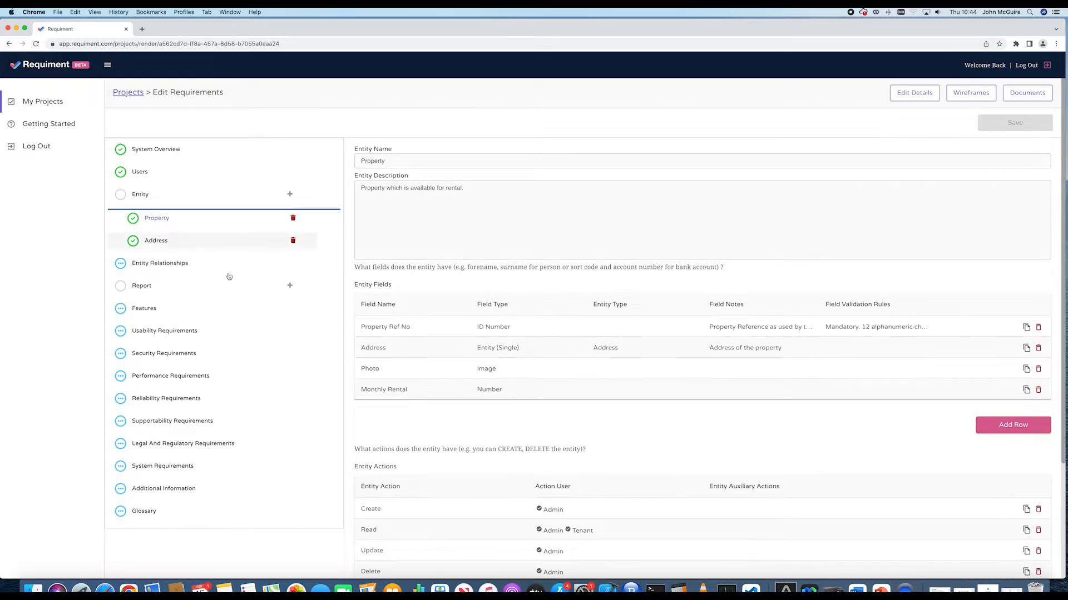
Step: Assign Admin as the only action user for the Address entity's Update and Delete actions, saving each
click(184, 241)
scroll(550, 445, down, 5)
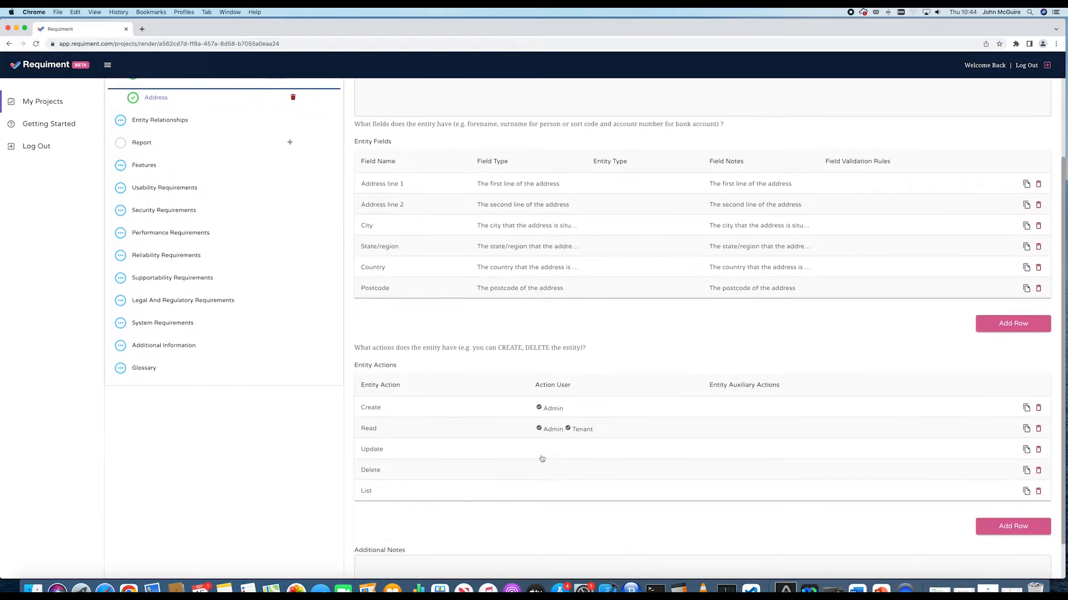
click(544, 456)
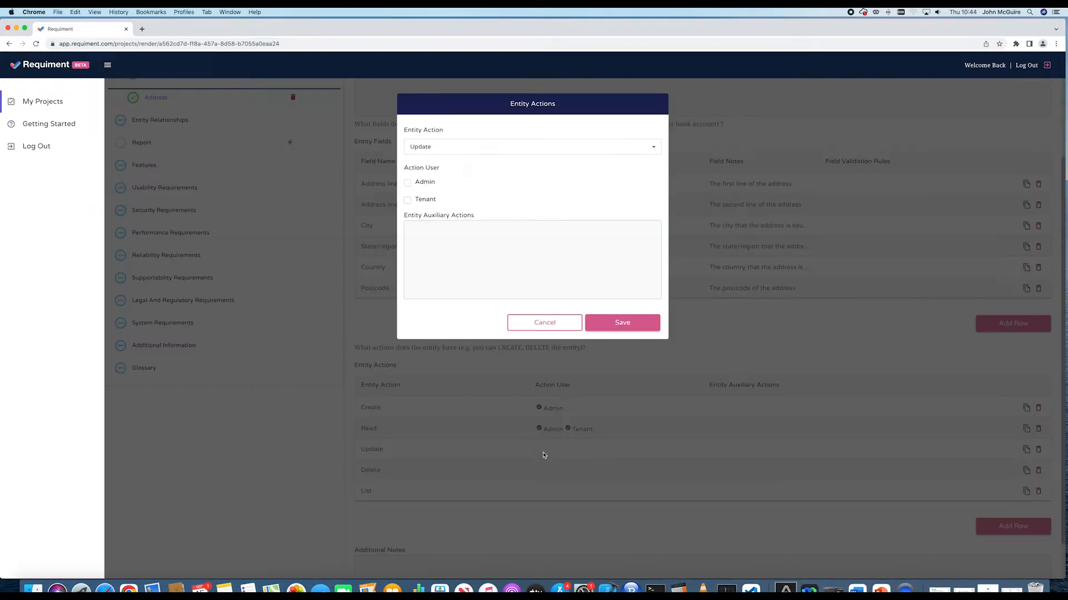
click(407, 183)
click(617, 329)
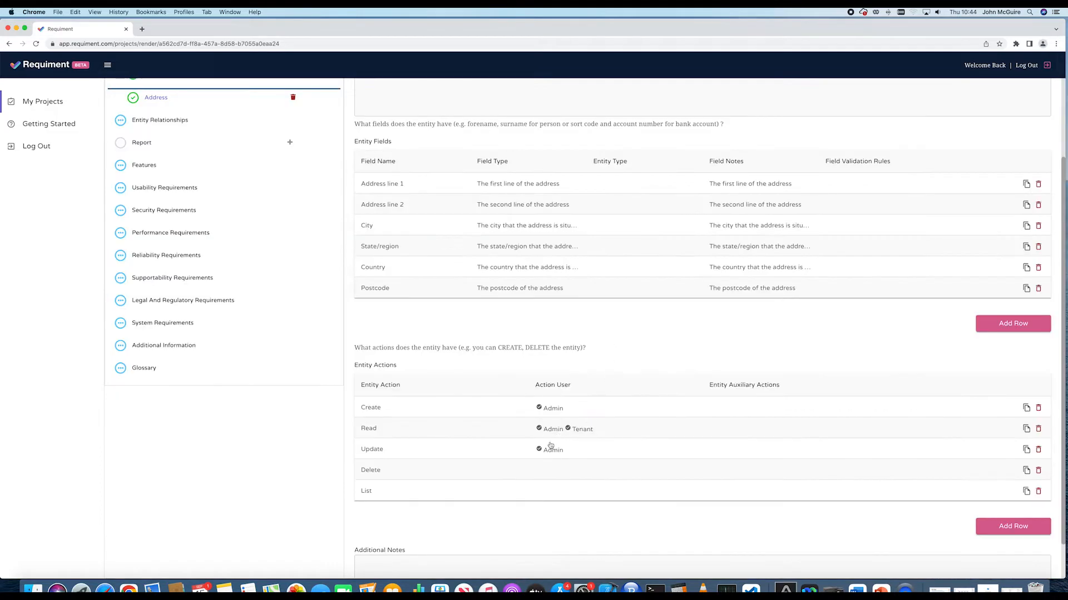
click(549, 469)
click(407, 183)
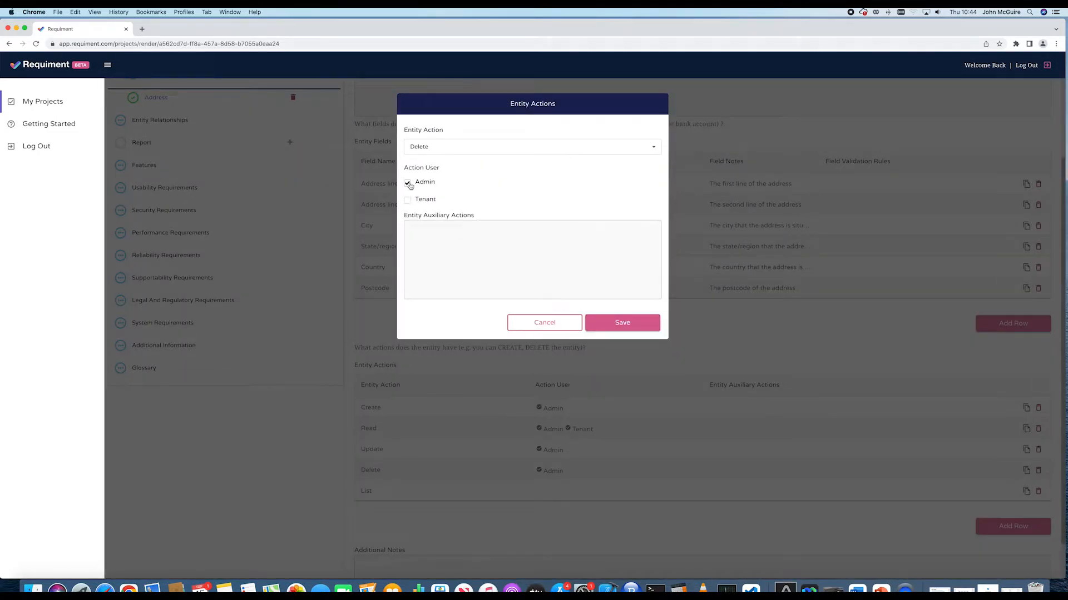
click(622, 323)
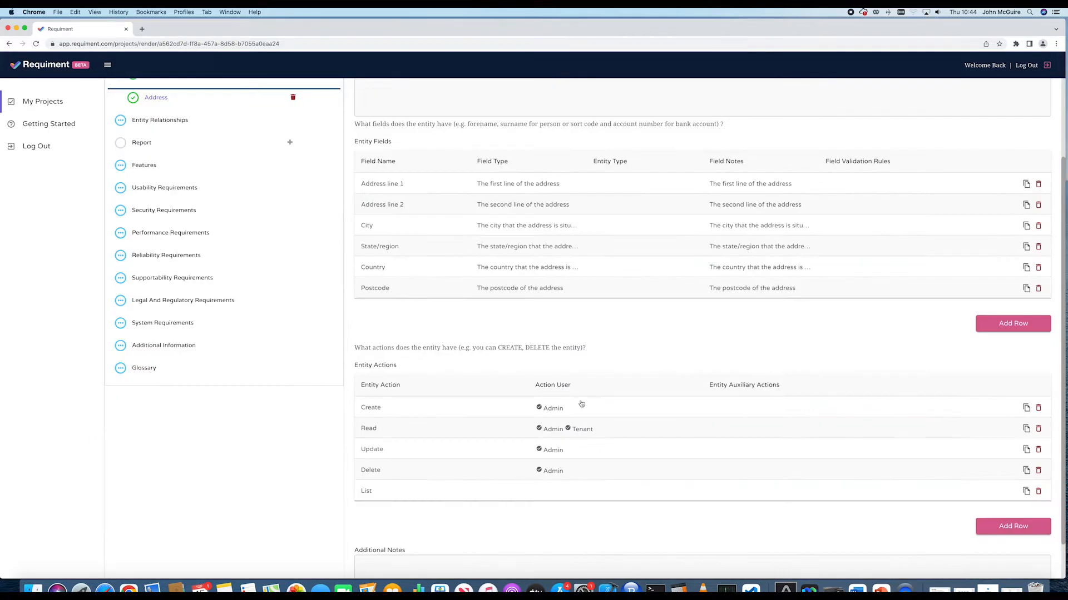
Step: Change the Address entity's List action to Search, with both Admin and Tenant as action users, and save it
click(545, 491)
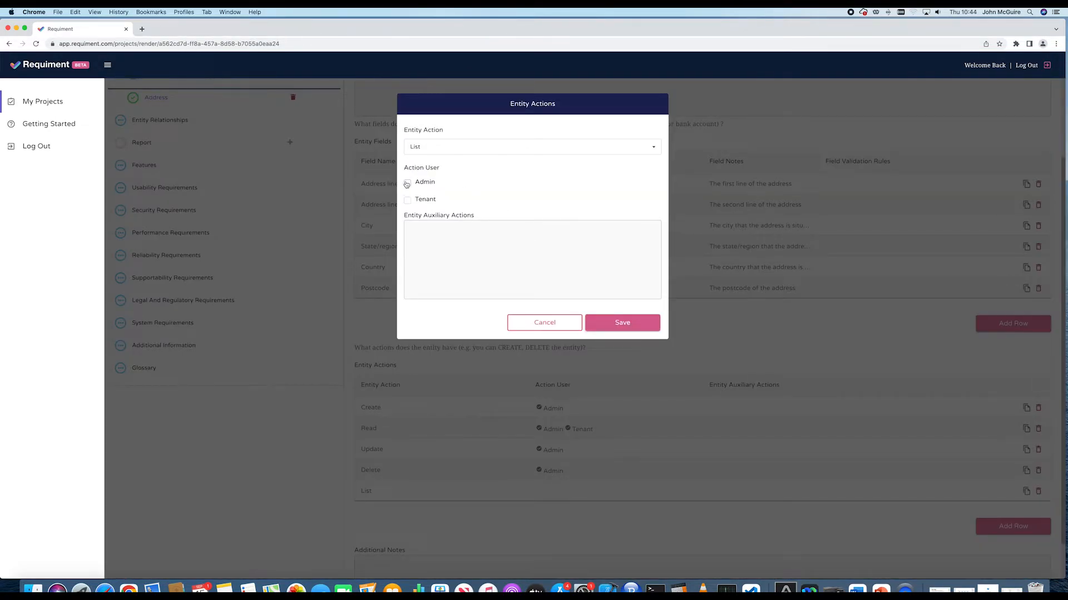
click(407, 200)
click(407, 183)
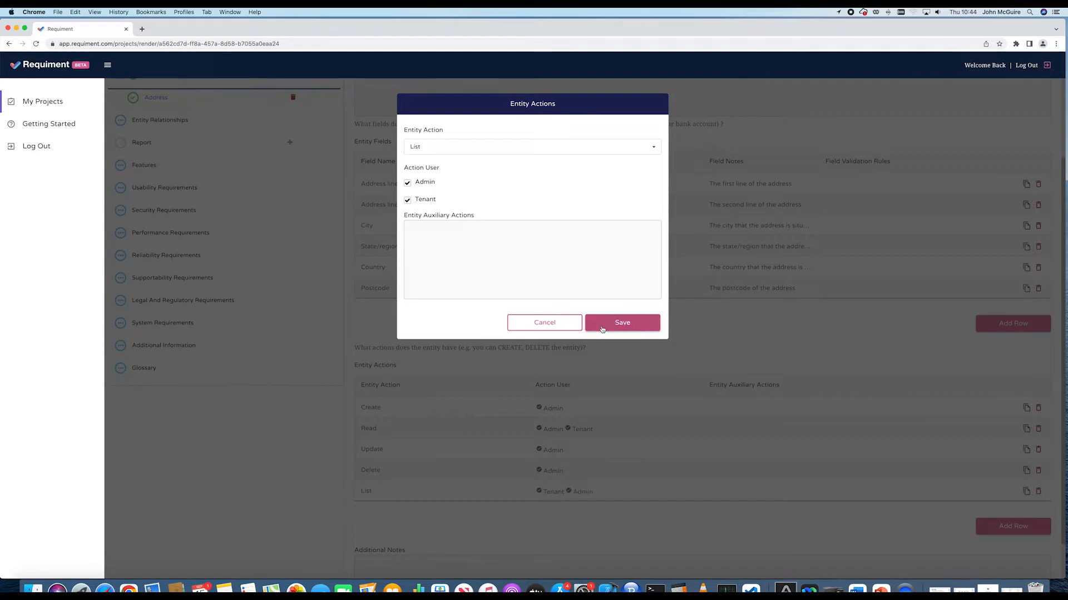
click(600, 152)
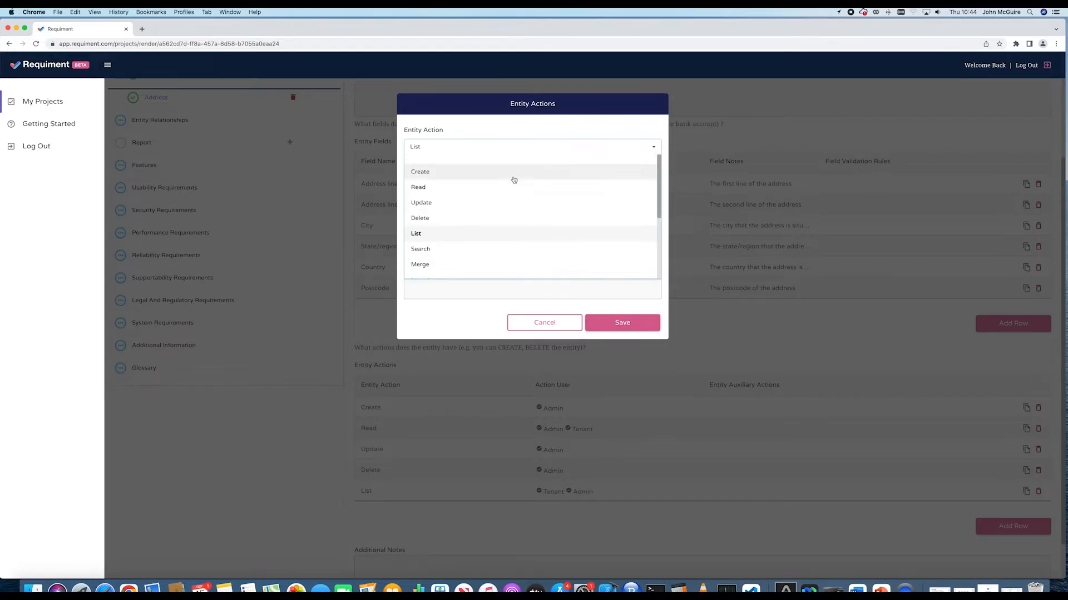
click(443, 250)
click(618, 327)
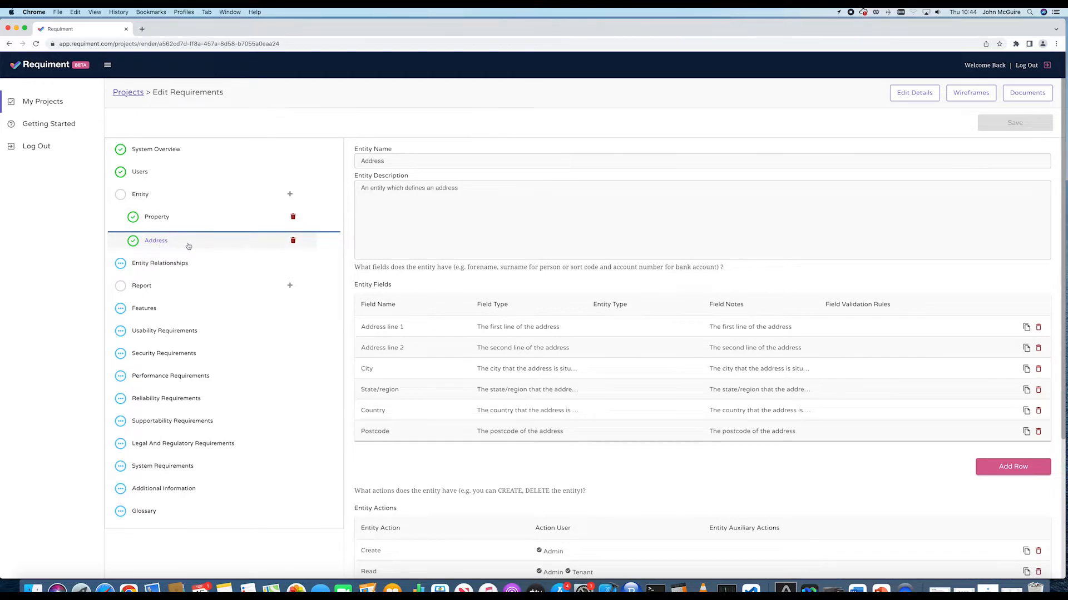
Step: Add a new blank entity named "Enquiry" with the description "An enquiry on a property."
click(291, 194)
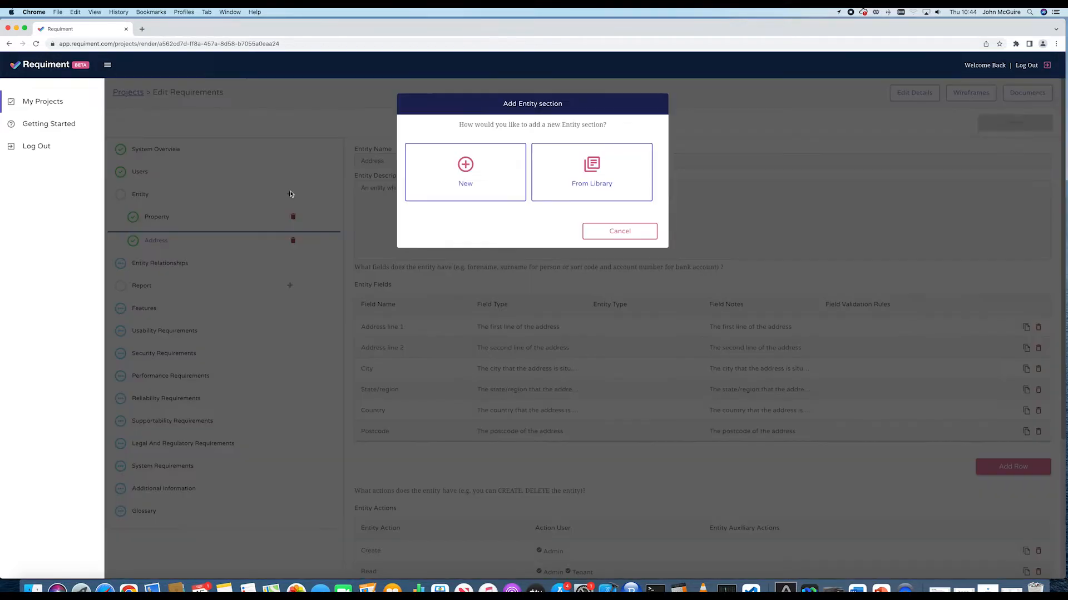
click(460, 175)
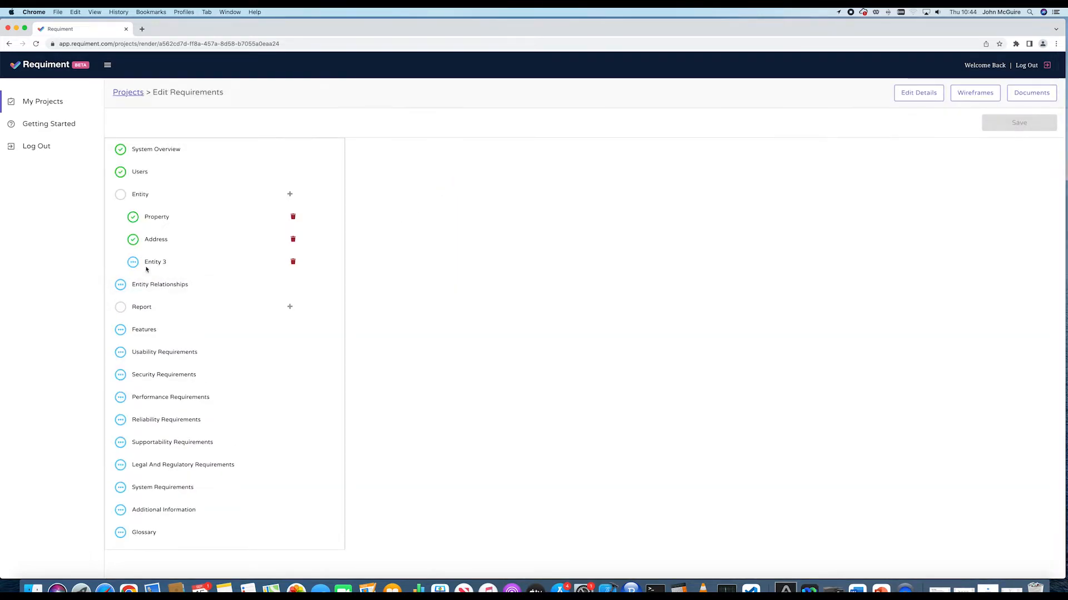
click(147, 265)
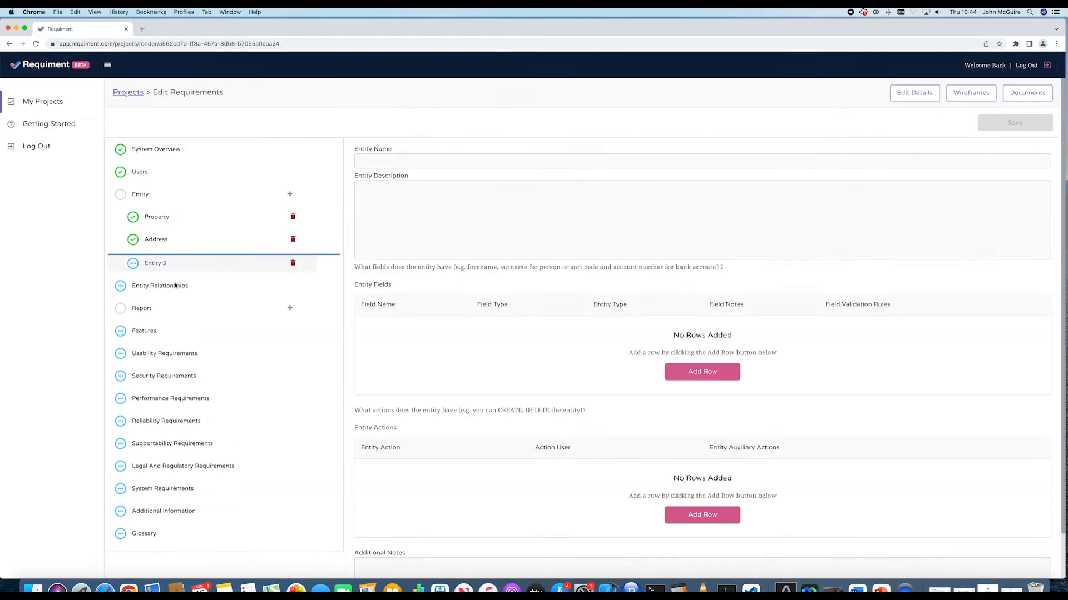
click(380, 162)
text(E)
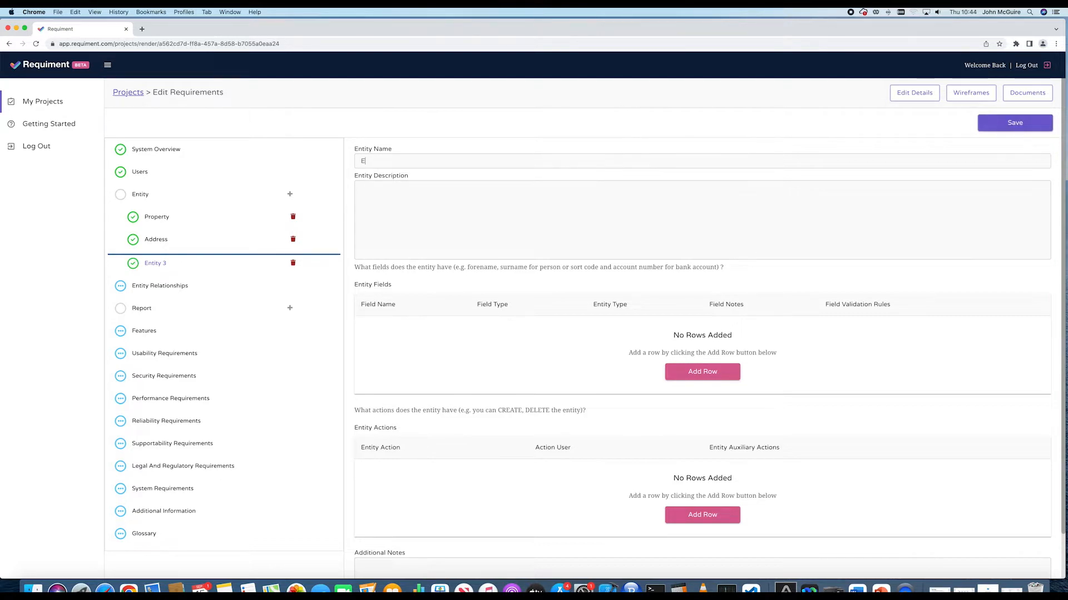
text(nquiry)
text(An enquir)
text(y)
text( on a )
text(proper)
text(ty.)
Step: Add a "Property Ref No" field of type ID Number to the Enquiry entity, and save it
click(699, 372)
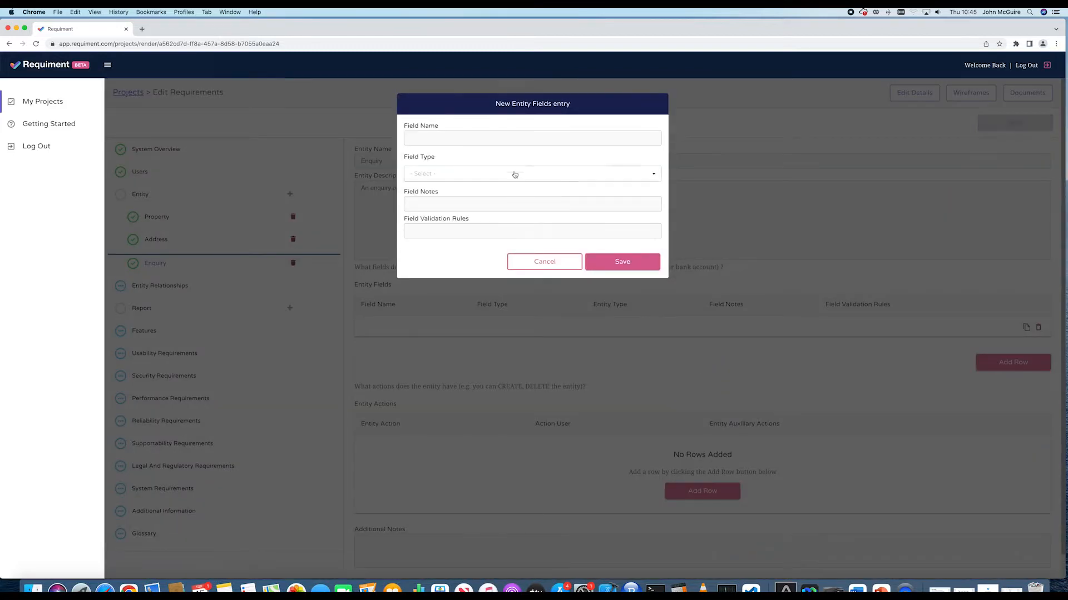
text(Property Ref No)
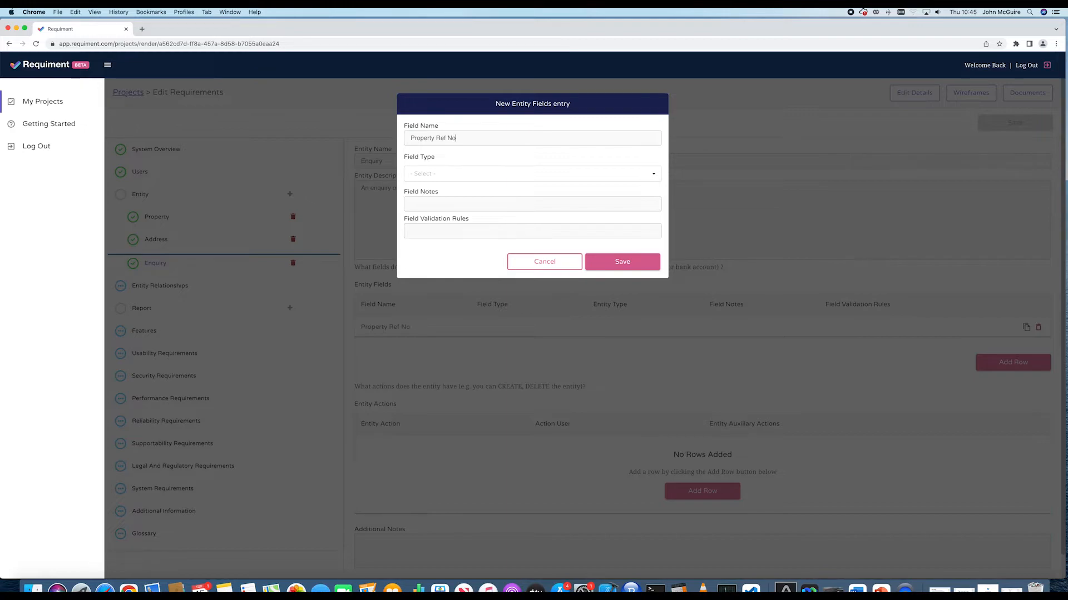
click(483, 175)
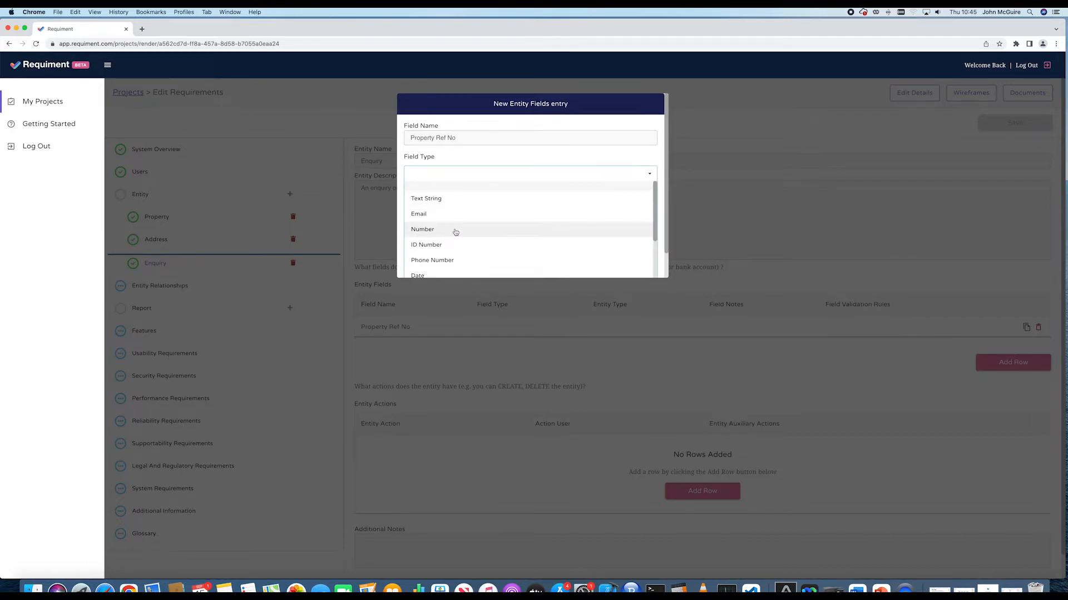
click(448, 244)
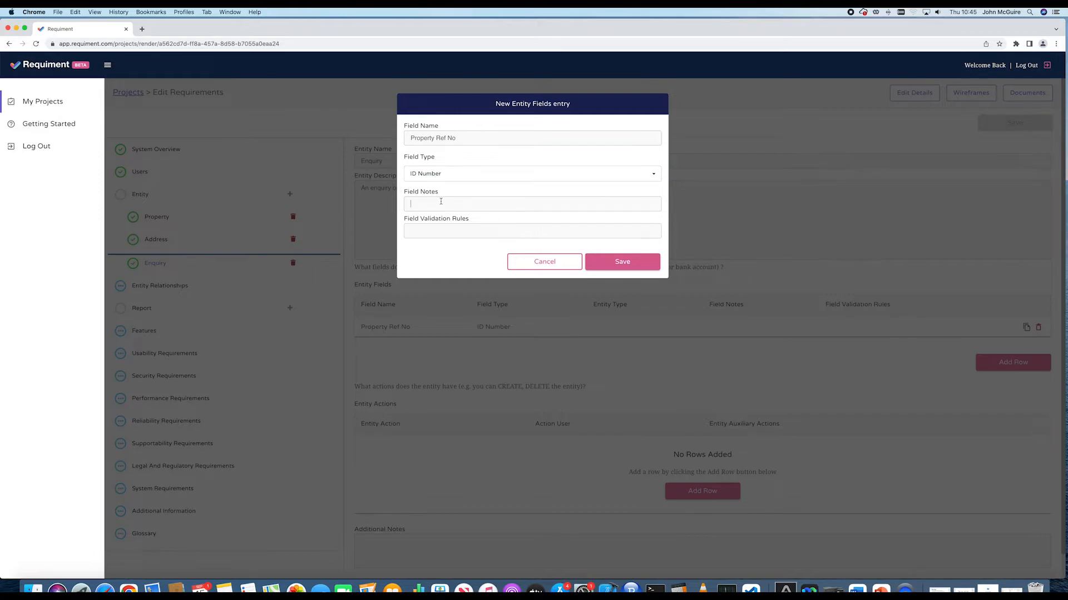
click(609, 267)
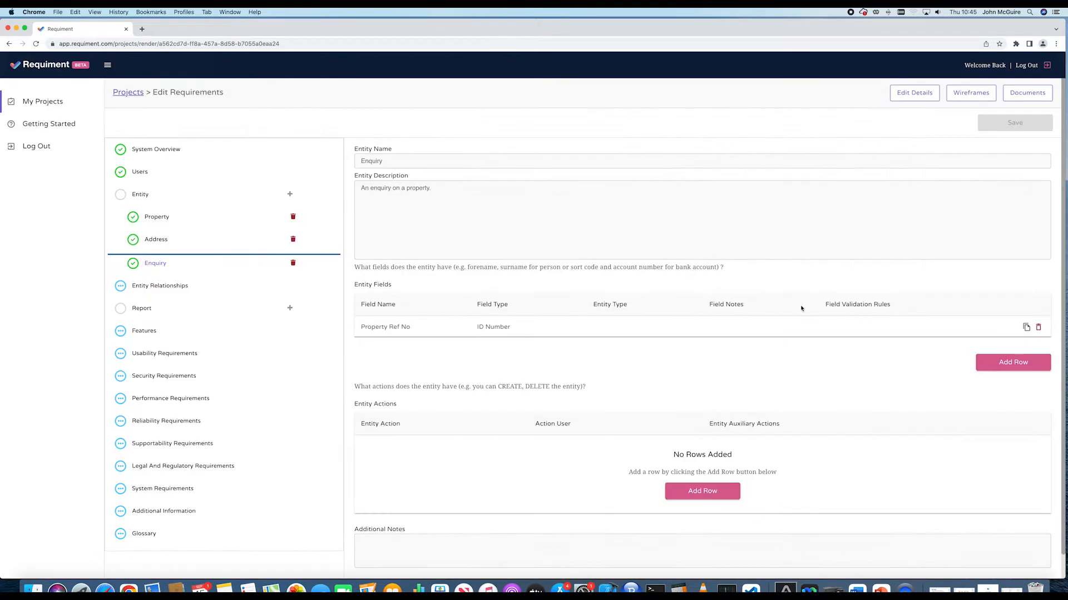
Step: Add a "Tenant Email" field of type Email to the Enquiry entity, and save it
click(1012, 363)
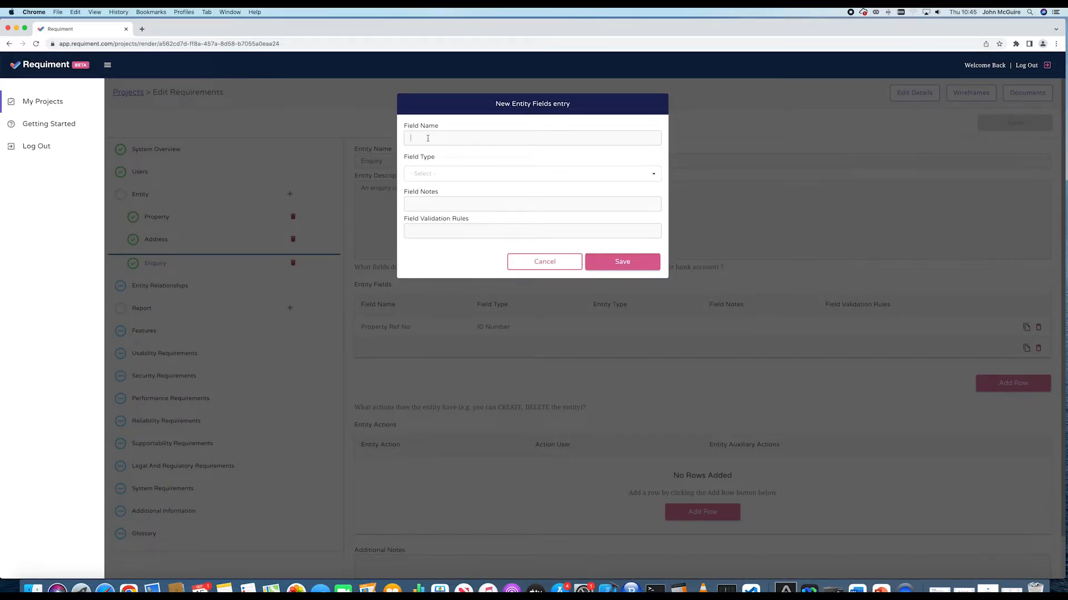
text(Tenant Email)
click(448, 175)
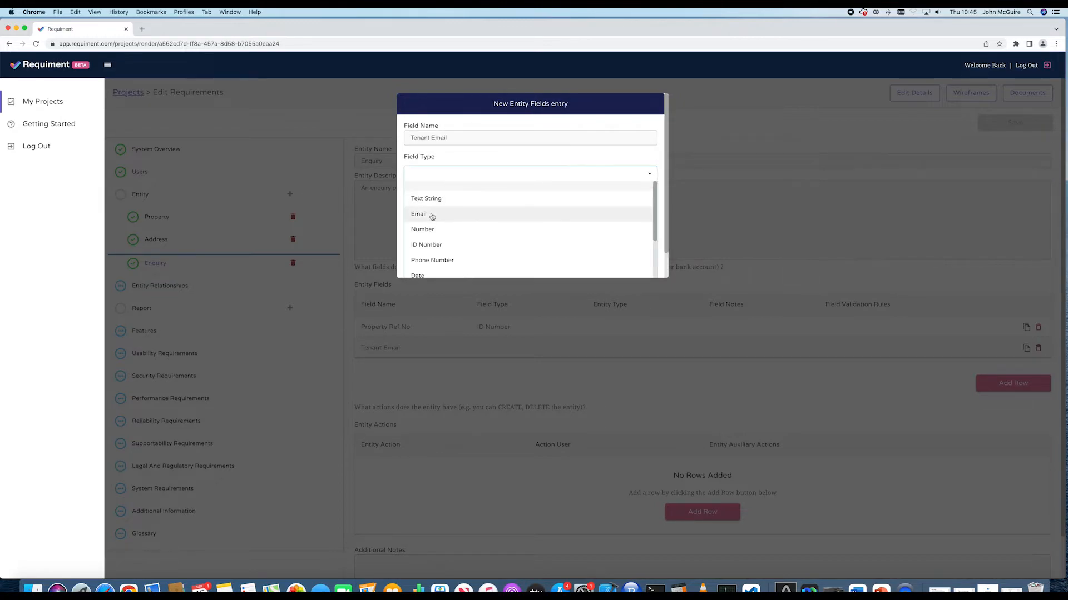
click(432, 217)
click(625, 271)
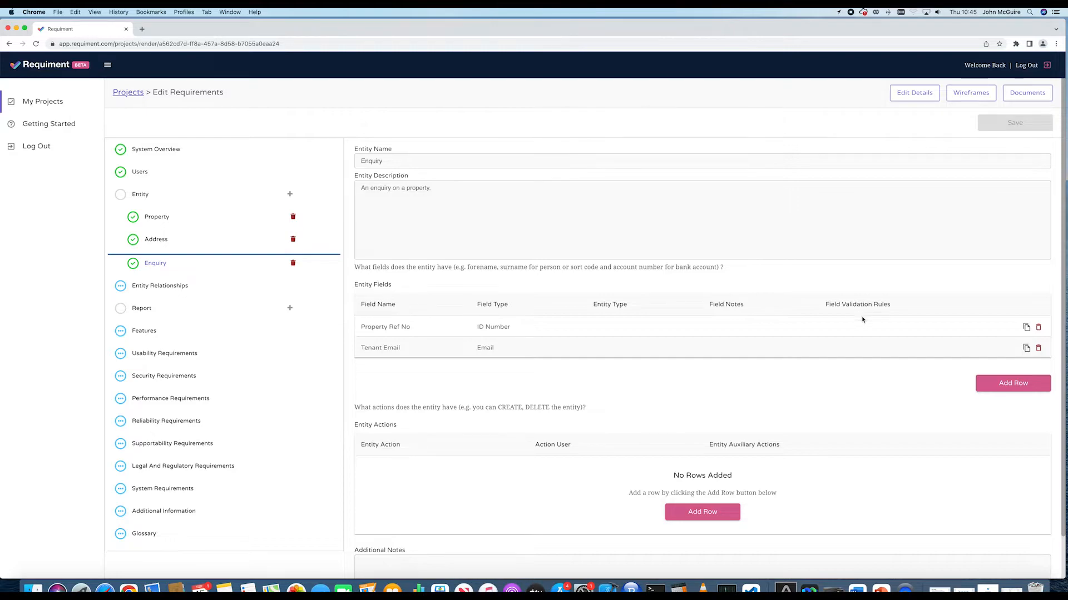
Step: Add a "Notes" field of type Text String to the Enquiry entity, and save it
click(1000, 385)
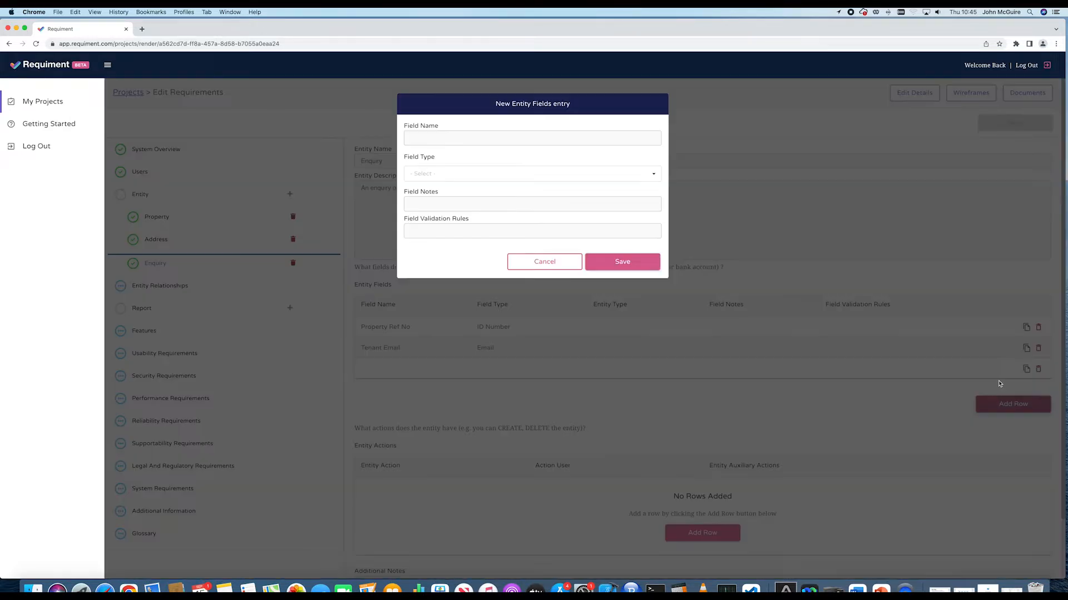
click(517, 138)
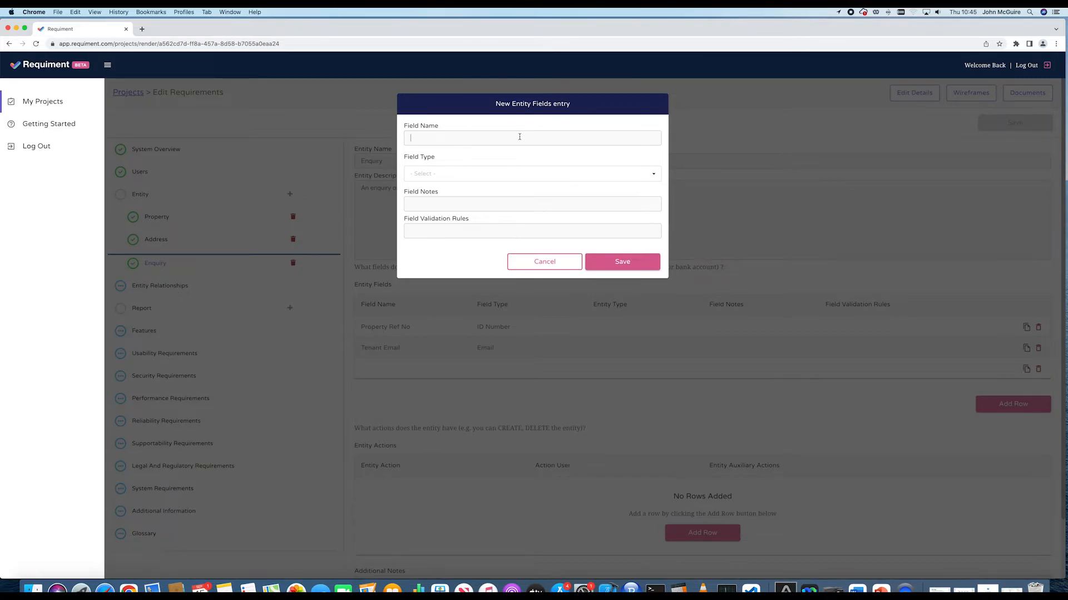
text(Notes)
click(523, 171)
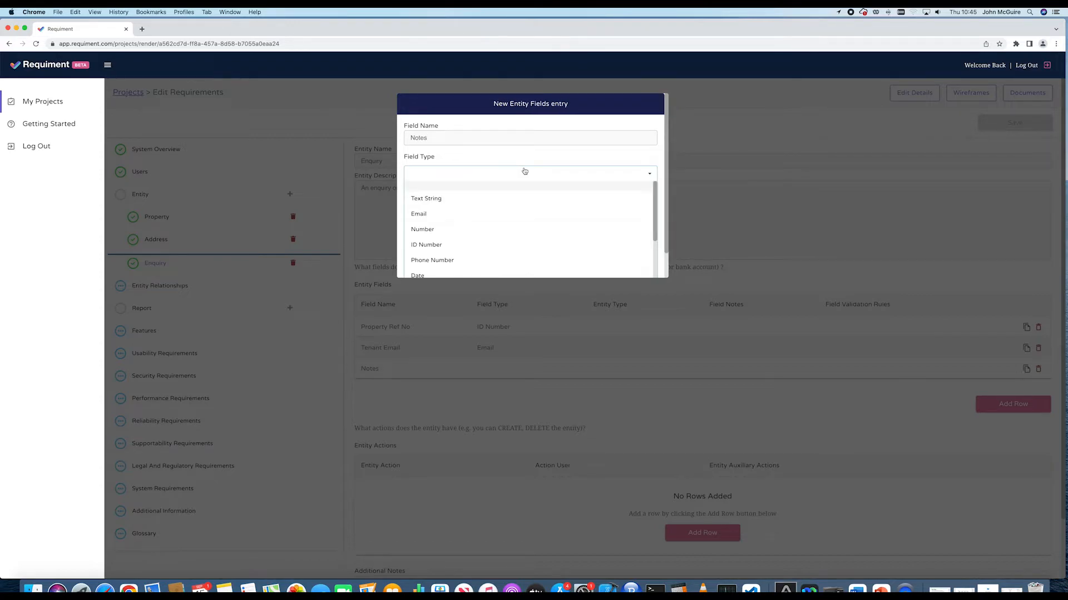
click(506, 198)
click(621, 262)
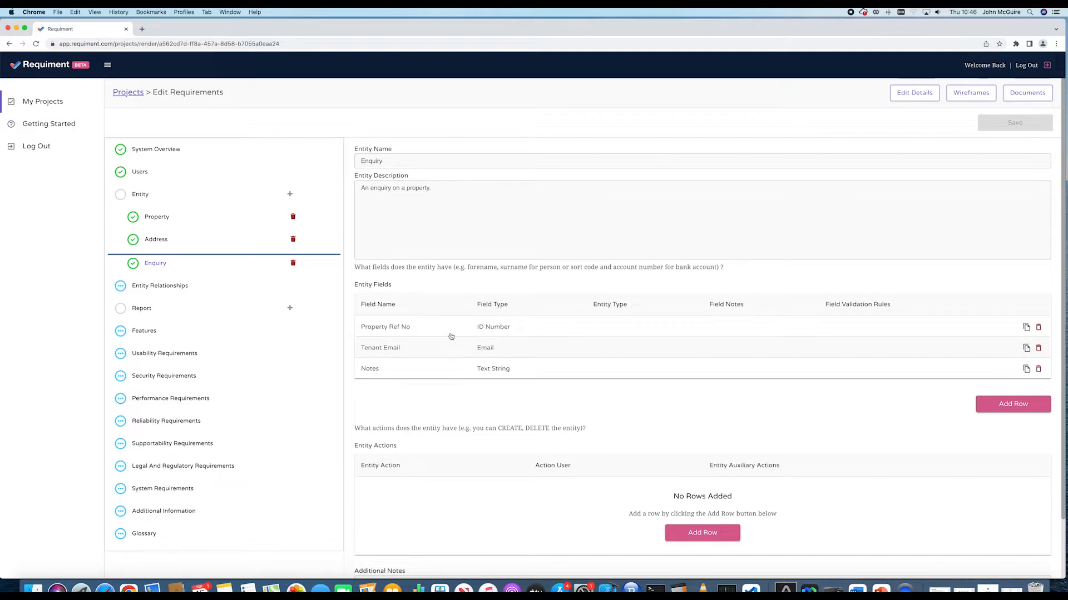
Step: Add a "Date" field of type Date to the Enquiry entity, and save it
click(1008, 411)
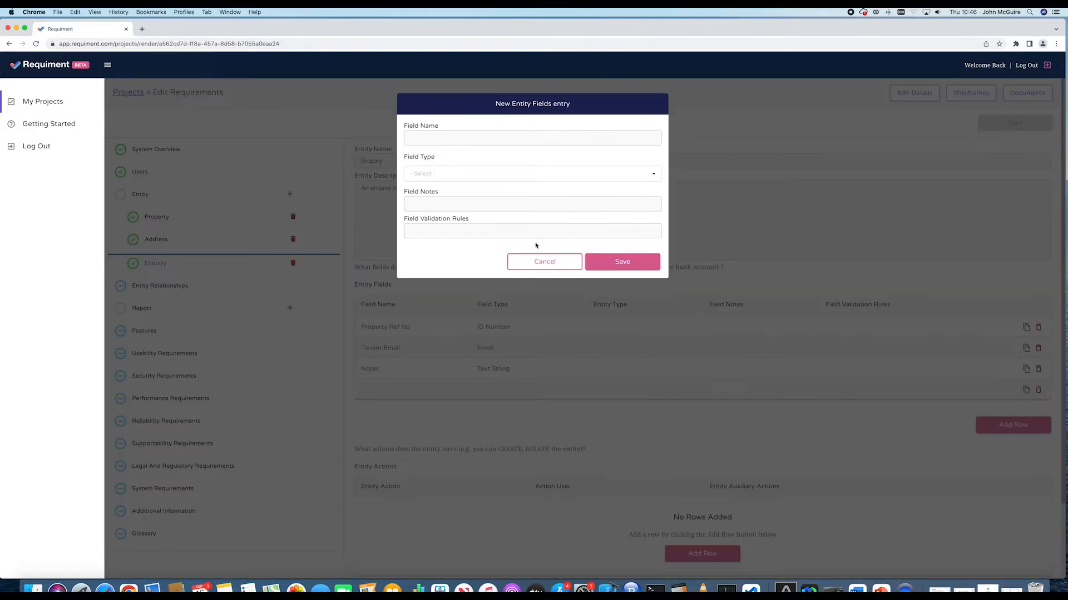
click(460, 140)
text(Date)
click(493, 174)
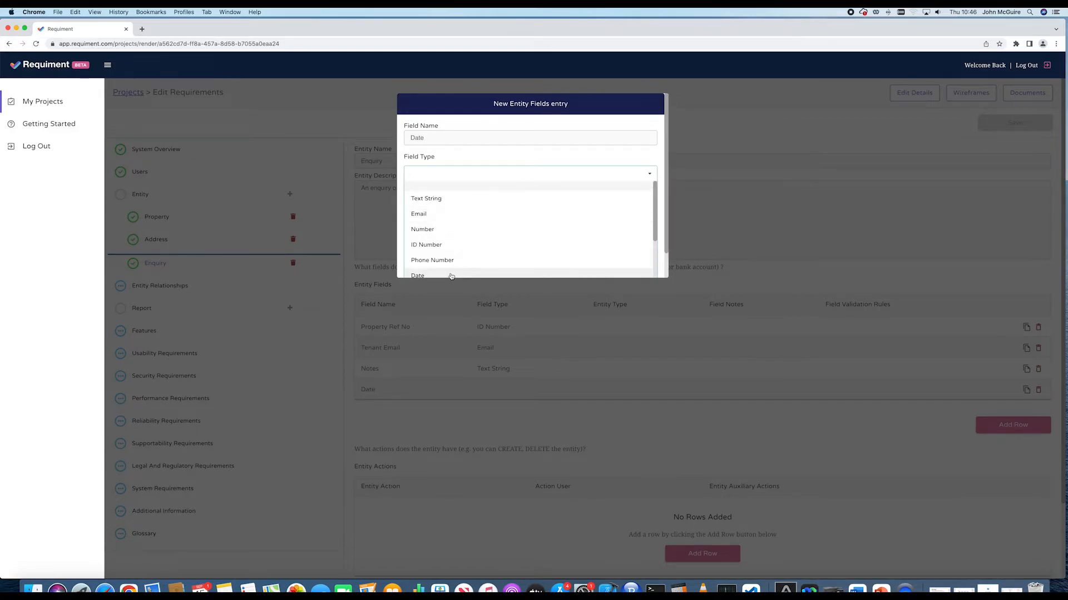
click(452, 274)
click(621, 261)
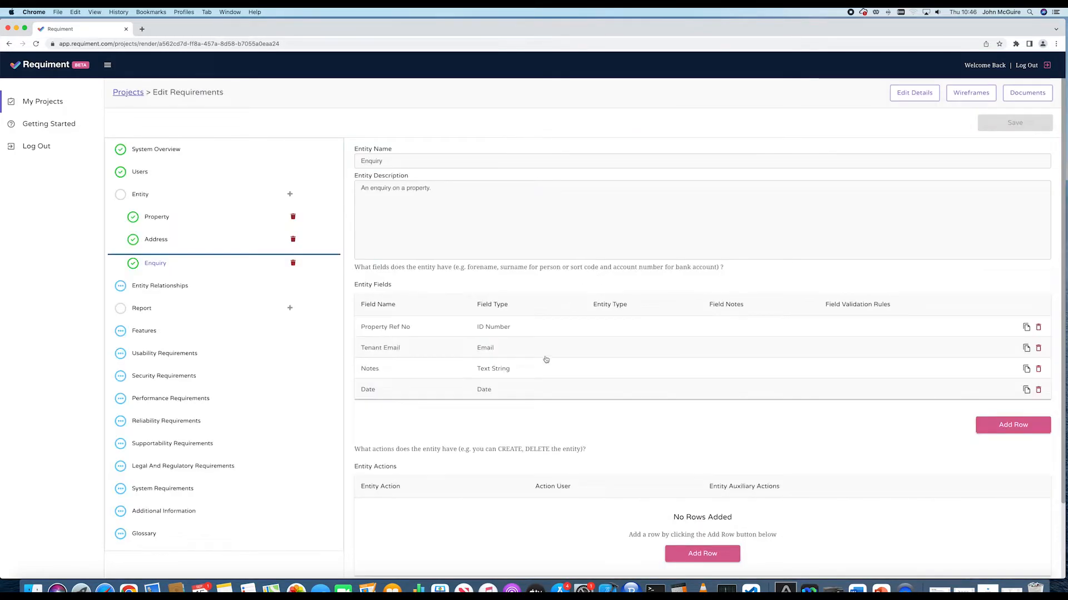
Step: Add a "Time" field of type Time to the Enquiry entity, and save it
click(985, 423)
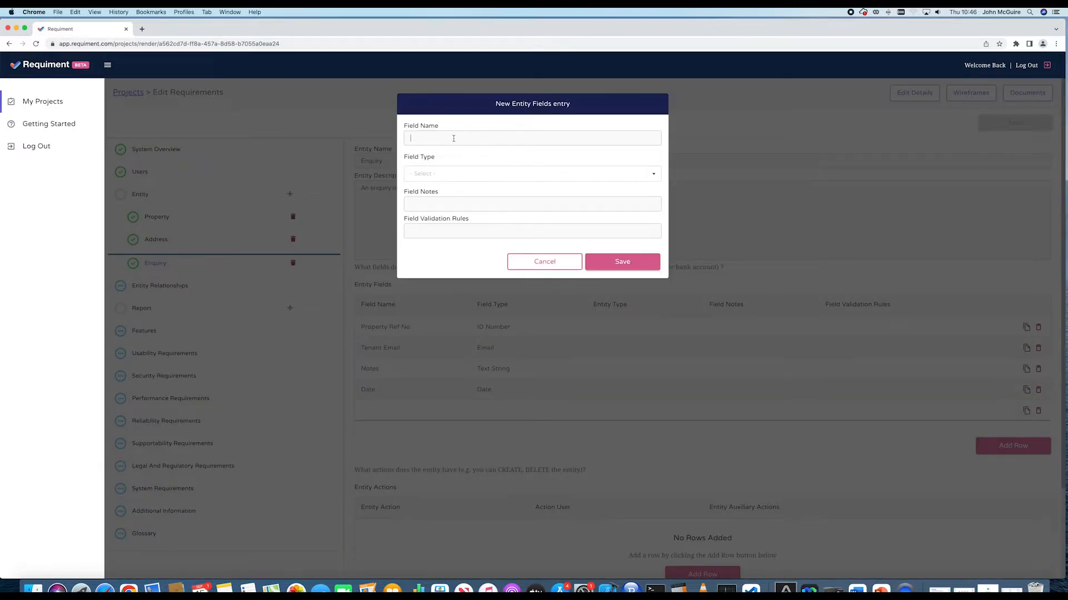
text(Time)
click(469, 173)
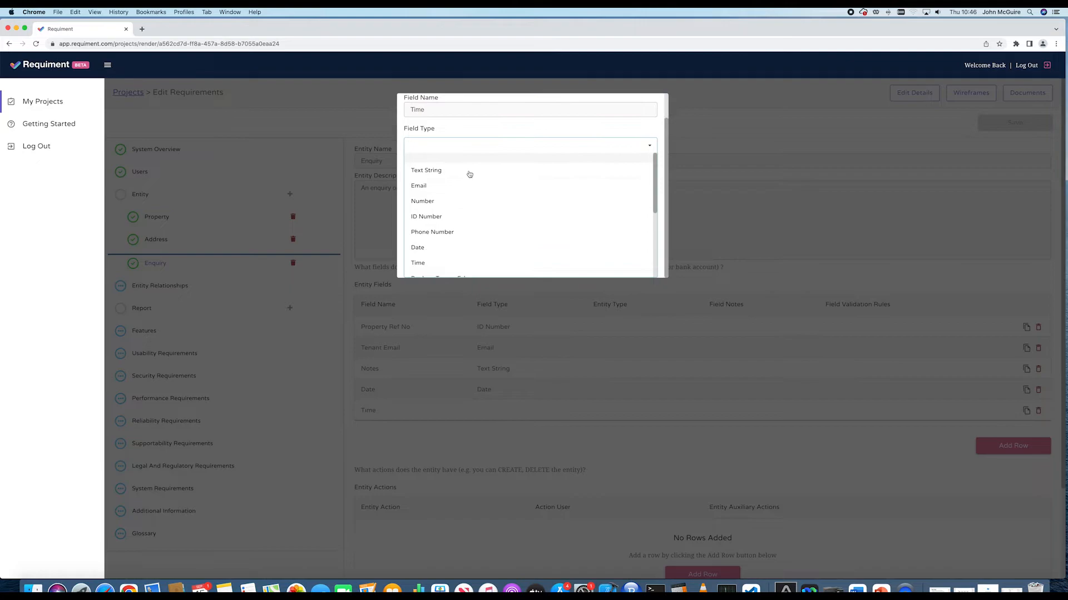
click(453, 263)
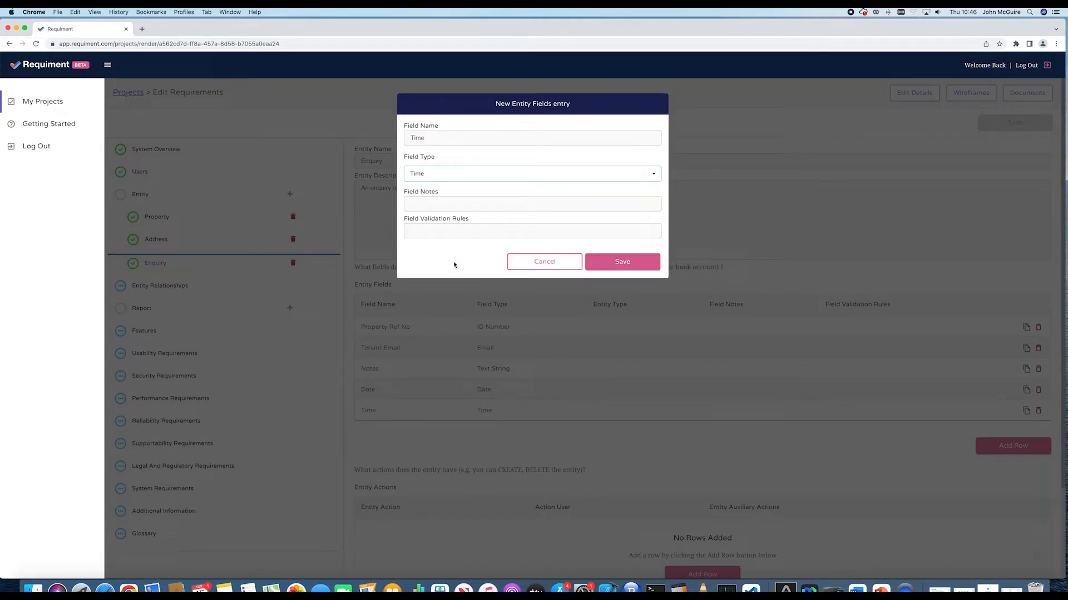
click(609, 264)
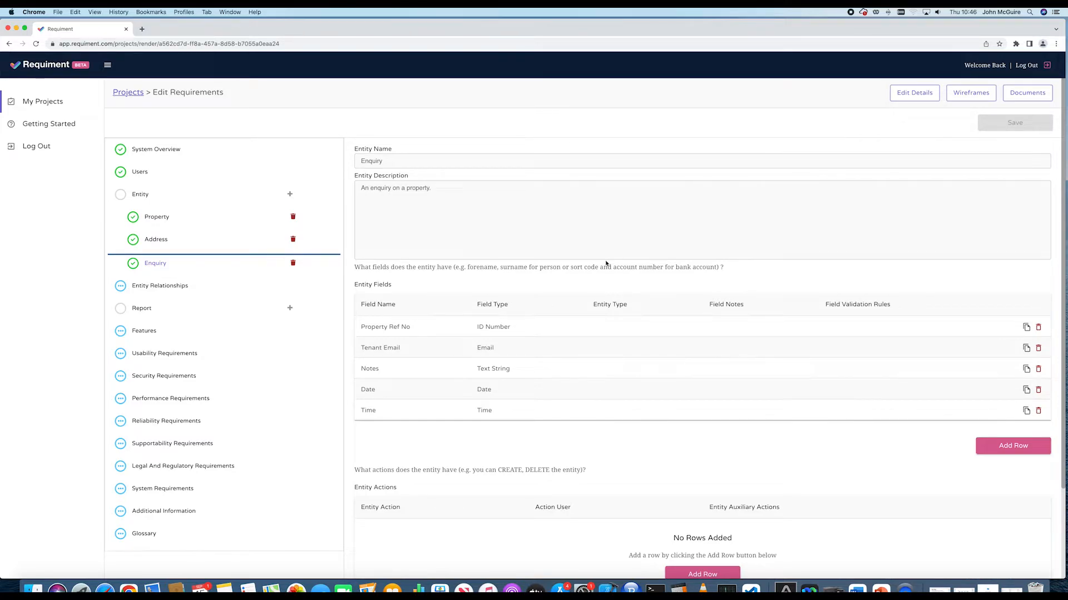
Step: Add a Create action for Admin and Tenant to Enquiry with auxiliary action "Tenant will be emailed a confirmation that the enquiry has been lodged."
scroll(606, 264, down, 2)
scroll(606, 264, down, 1)
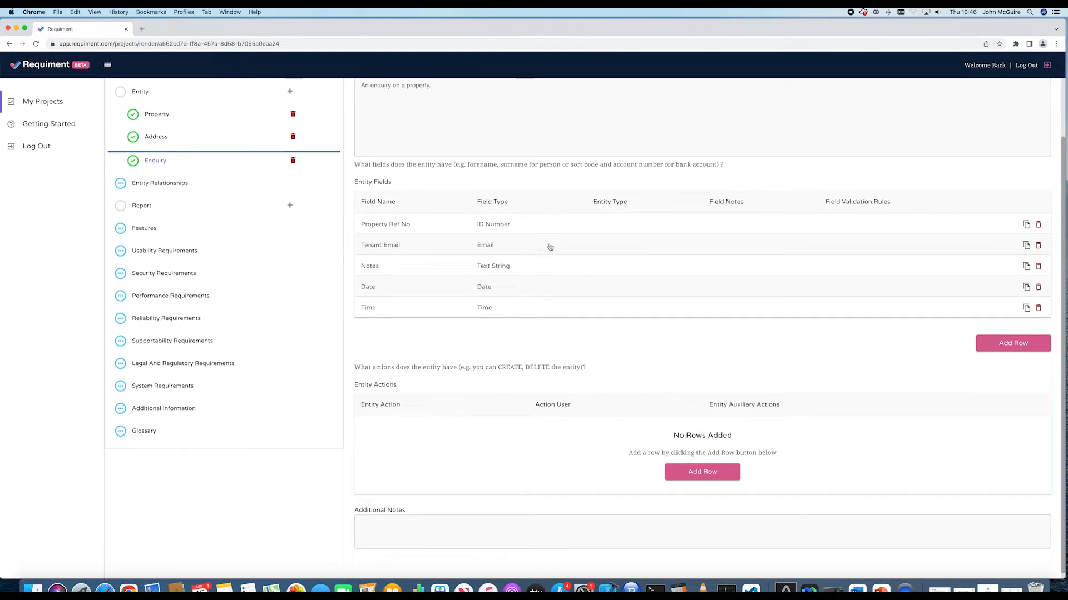
click(698, 472)
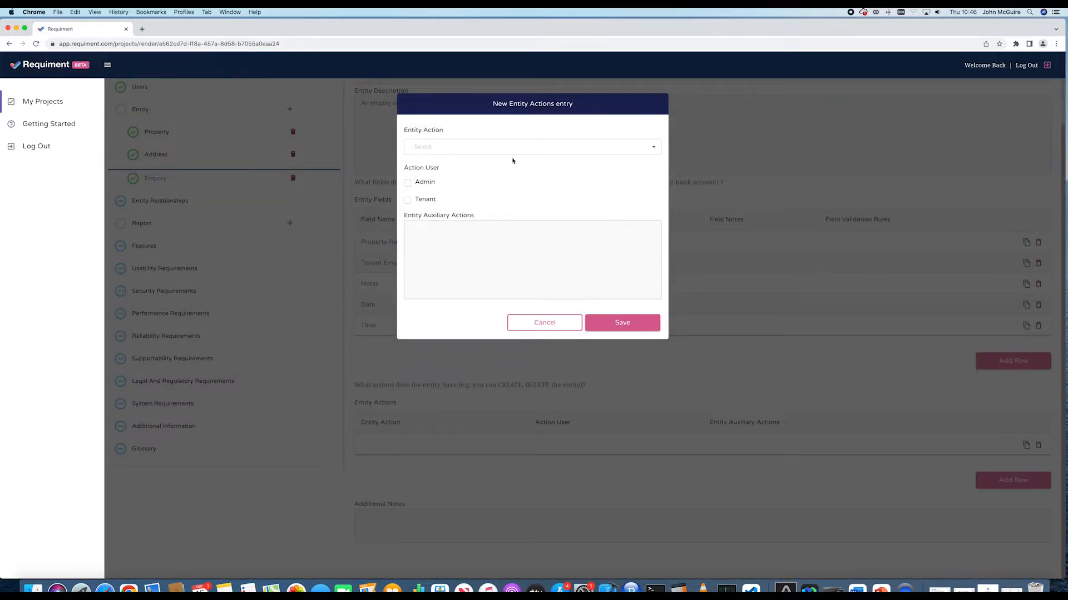
click(467, 147)
click(446, 176)
click(407, 184)
click(408, 201)
text(enant will be em)
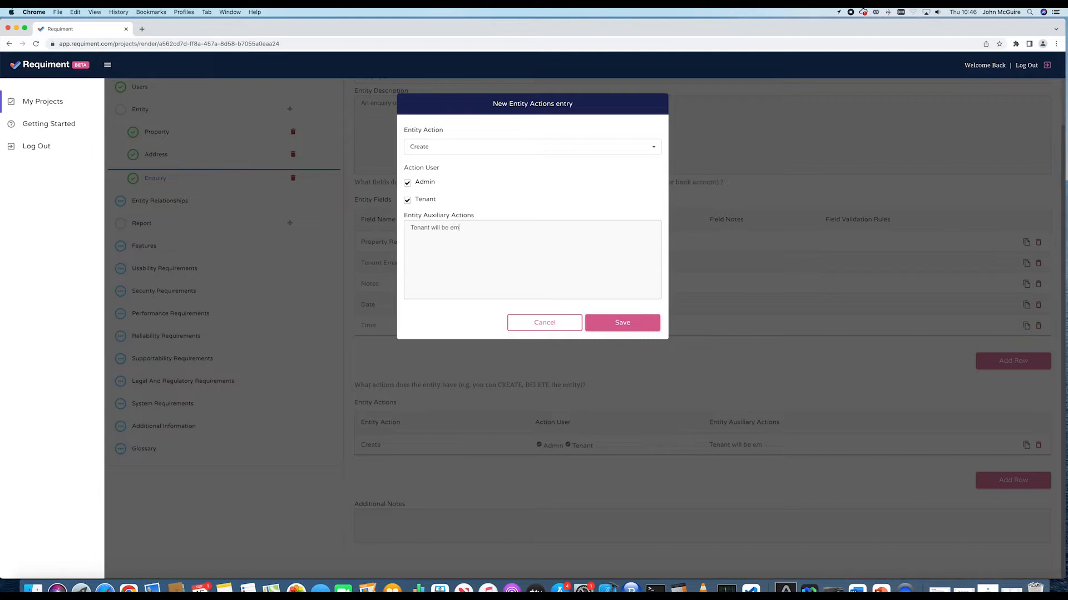
text(ailed a confirmation that the enqu)
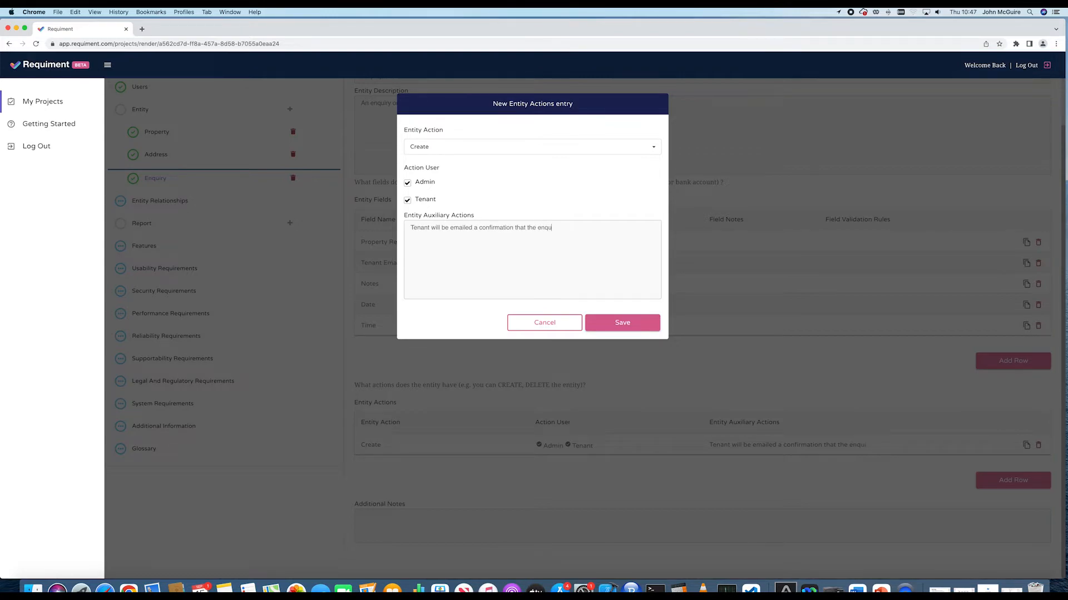
text(iry has been lodged.)
click(639, 322)
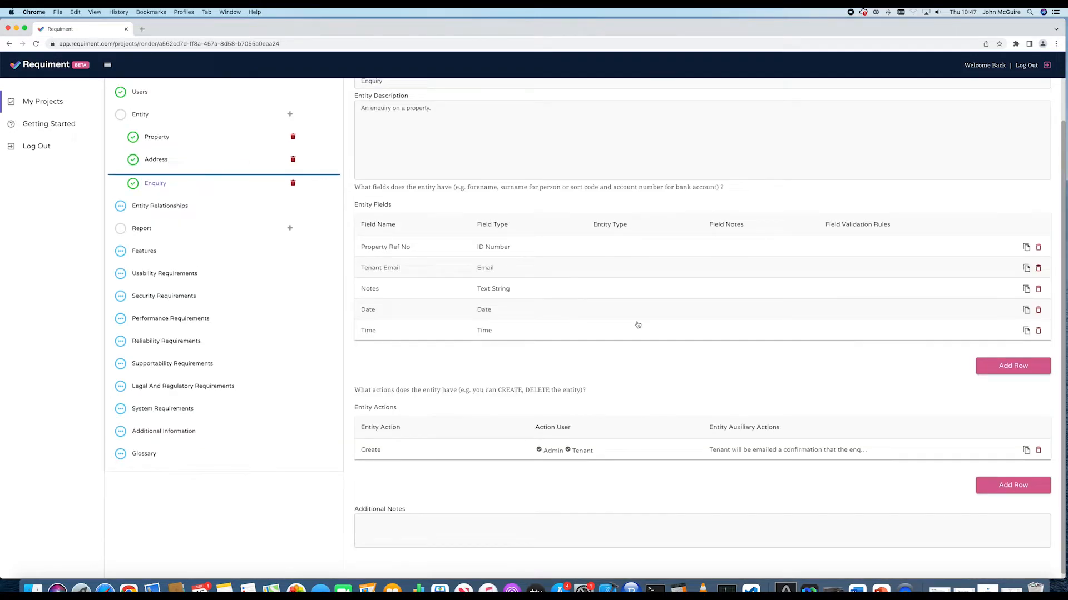
Step: Add a Read action to the Enquiry entity for both the Admin and Tenant users, and save it
scroll(638, 325, down, 1)
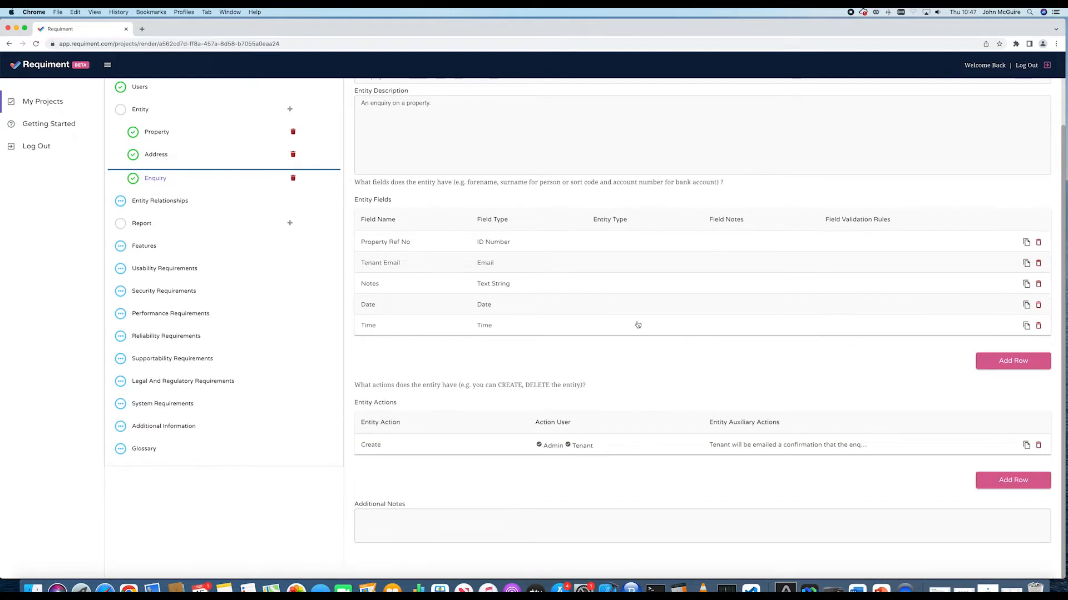
click(1013, 480)
click(491, 147)
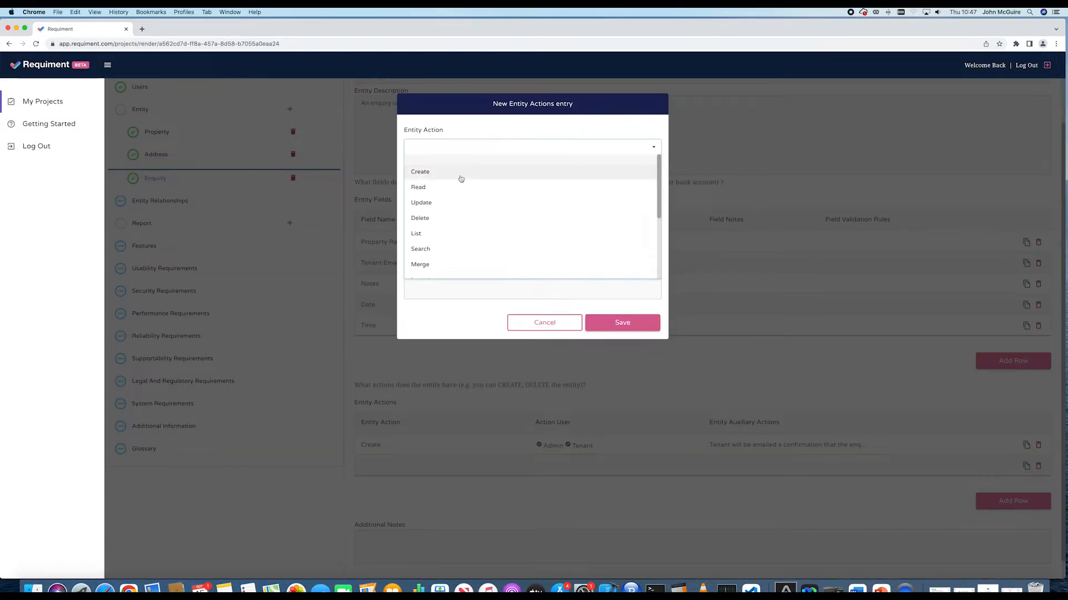
click(453, 189)
click(408, 183)
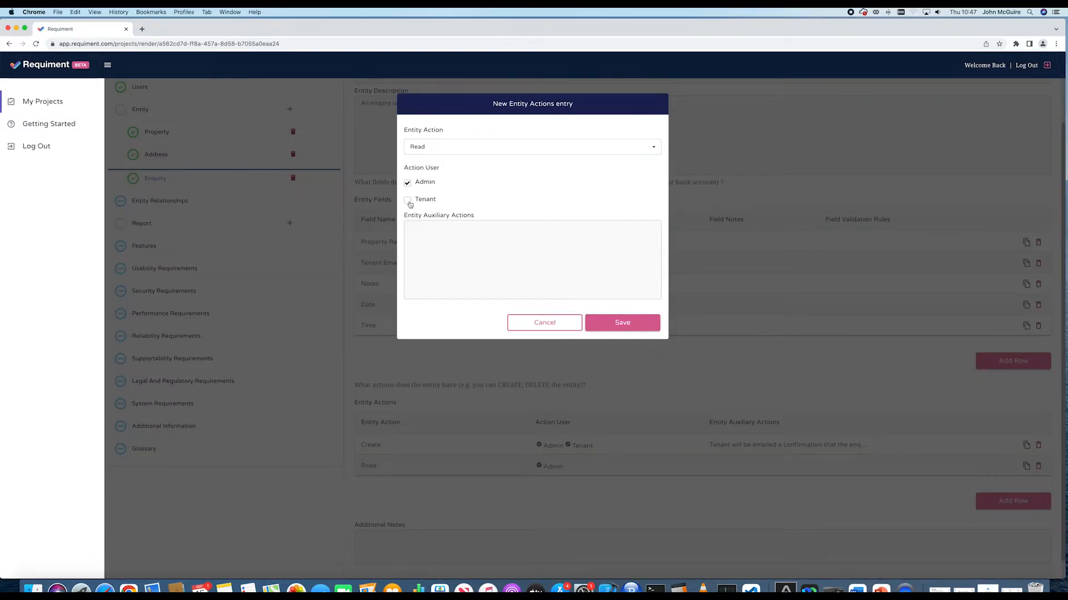
click(408, 200)
click(599, 328)
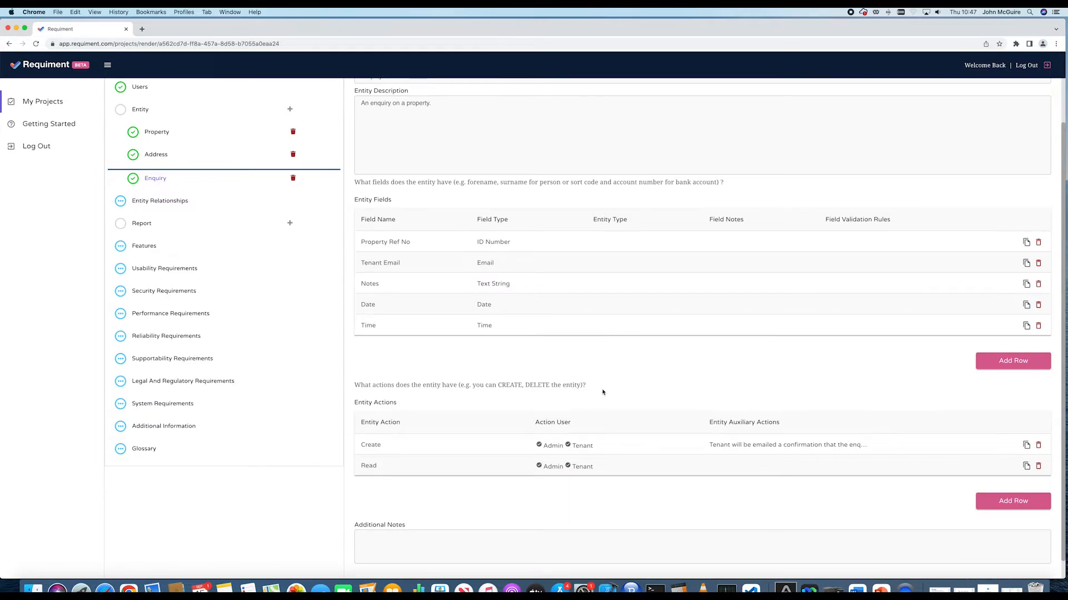
Step: Add an Update action to the Enquiry entity for the Admin user only, and save it
click(1001, 504)
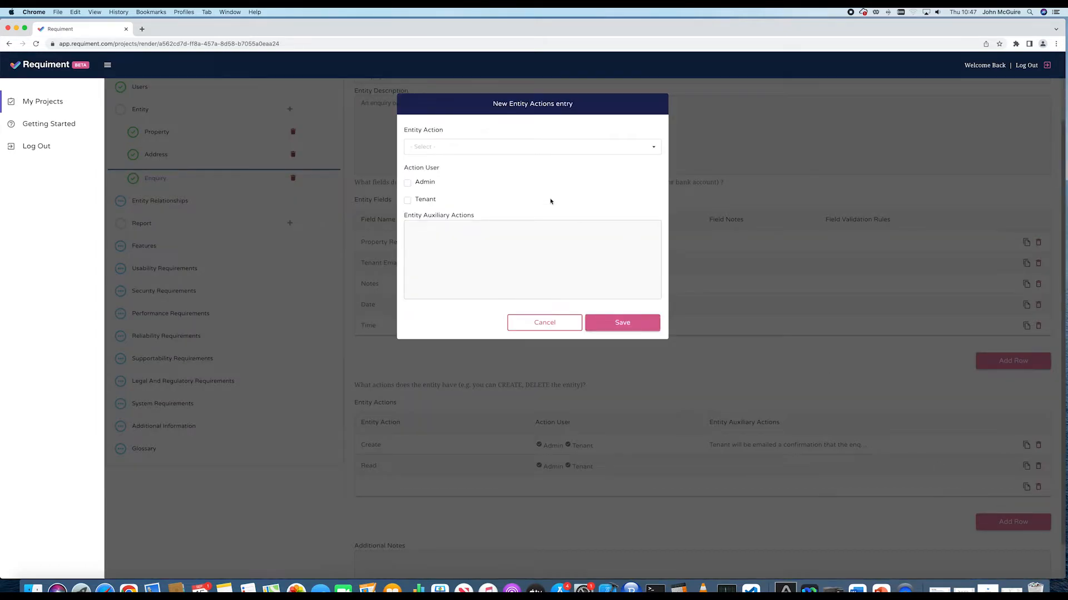
click(470, 148)
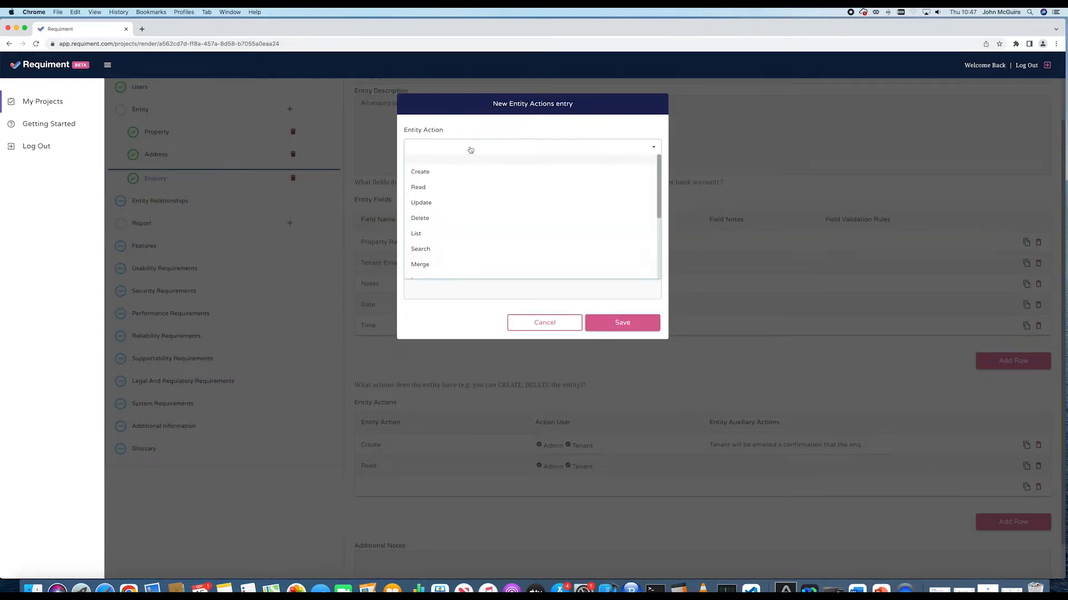
click(474, 208)
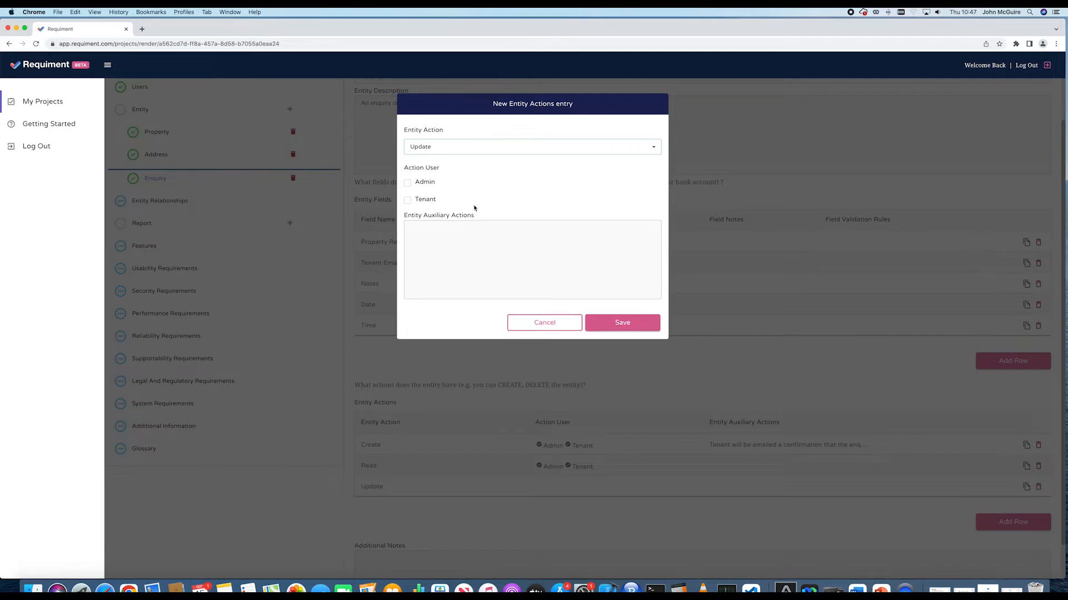
click(407, 185)
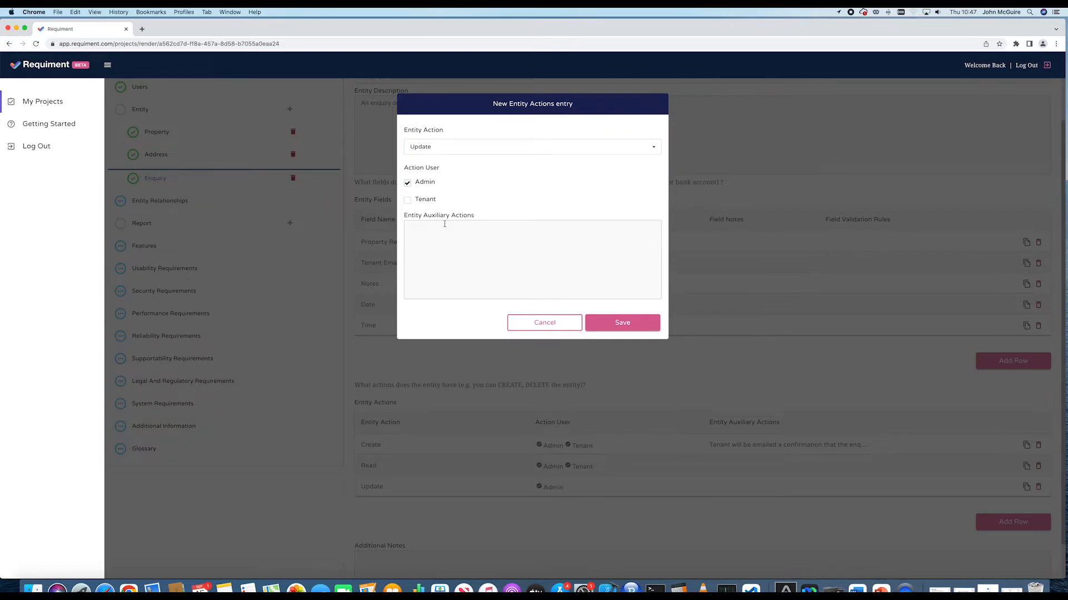
click(628, 326)
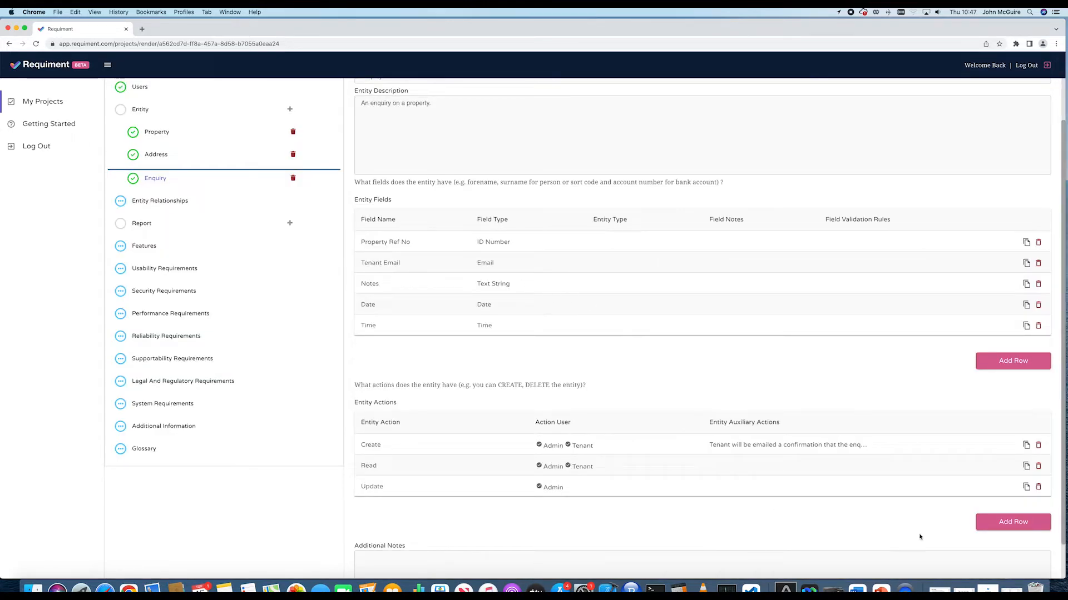
Step: Add a Delete action to the Enquiry entity for the Admin user only, and save it
click(996, 523)
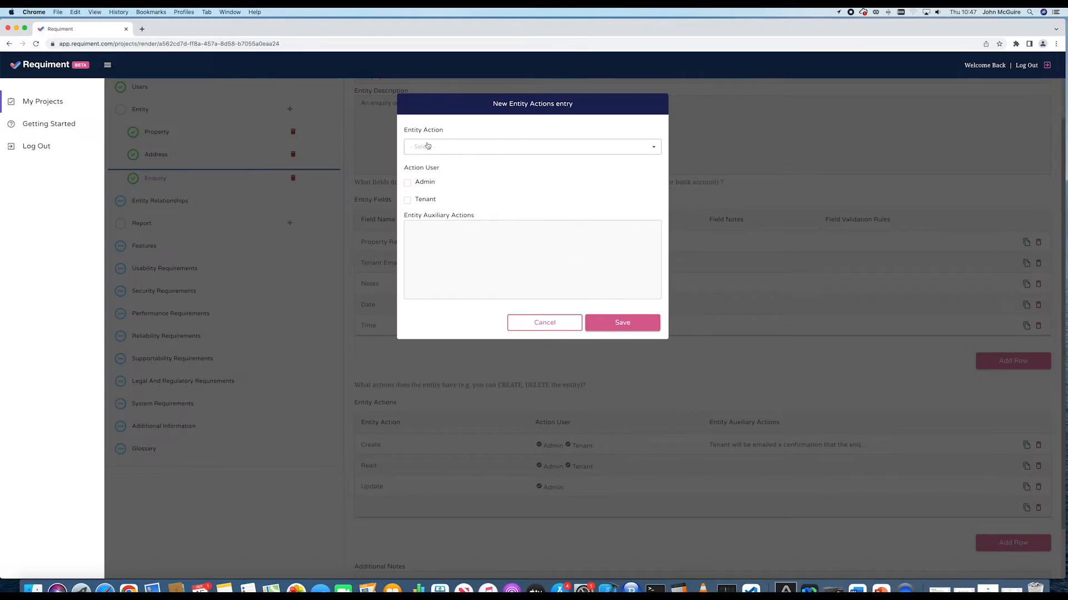
click(428, 147)
click(424, 221)
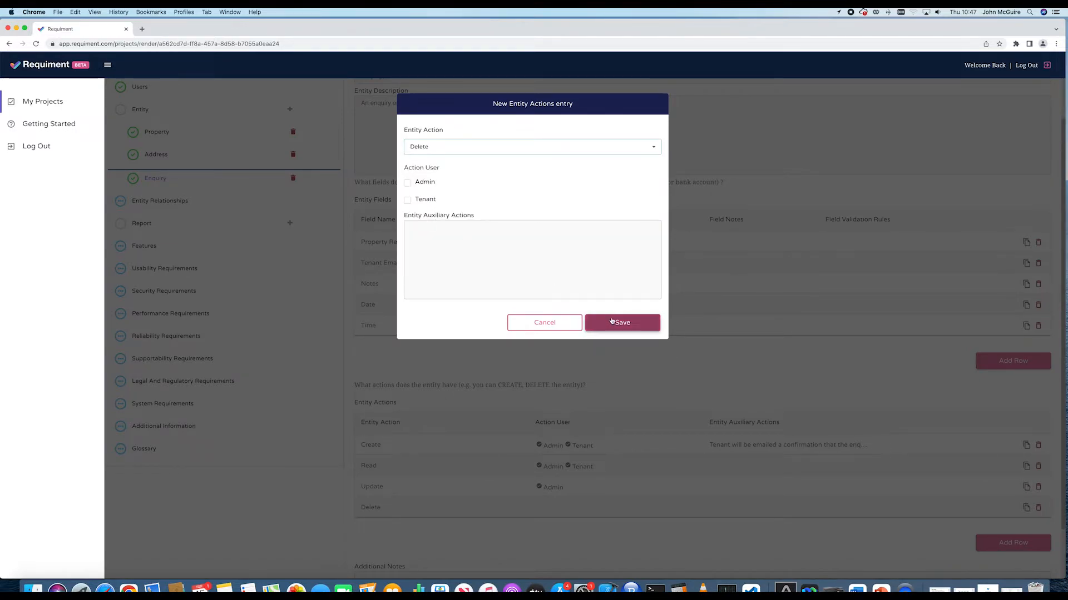
click(406, 184)
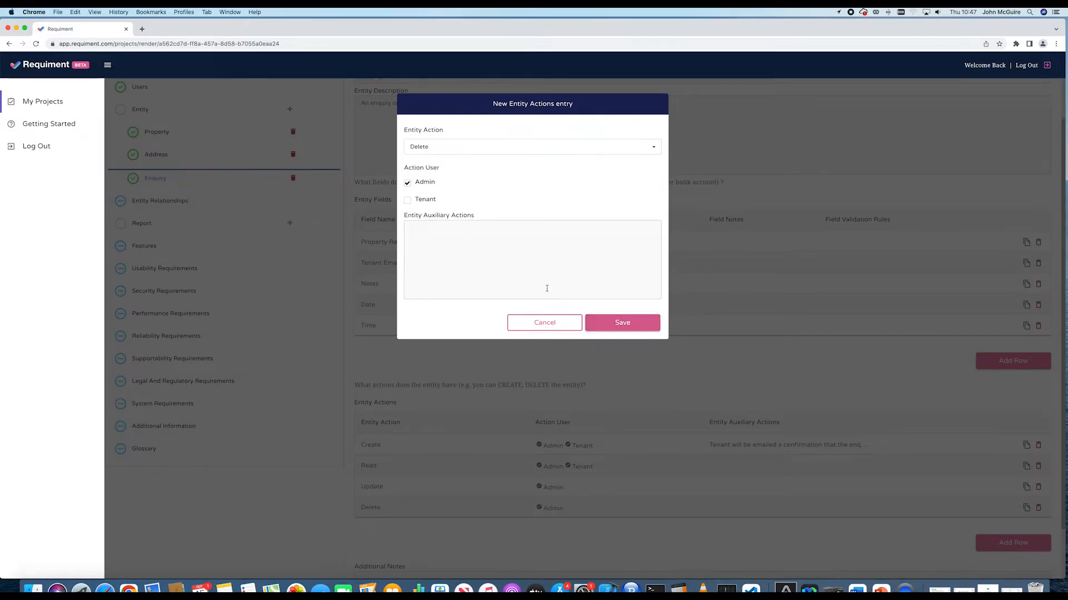
click(621, 325)
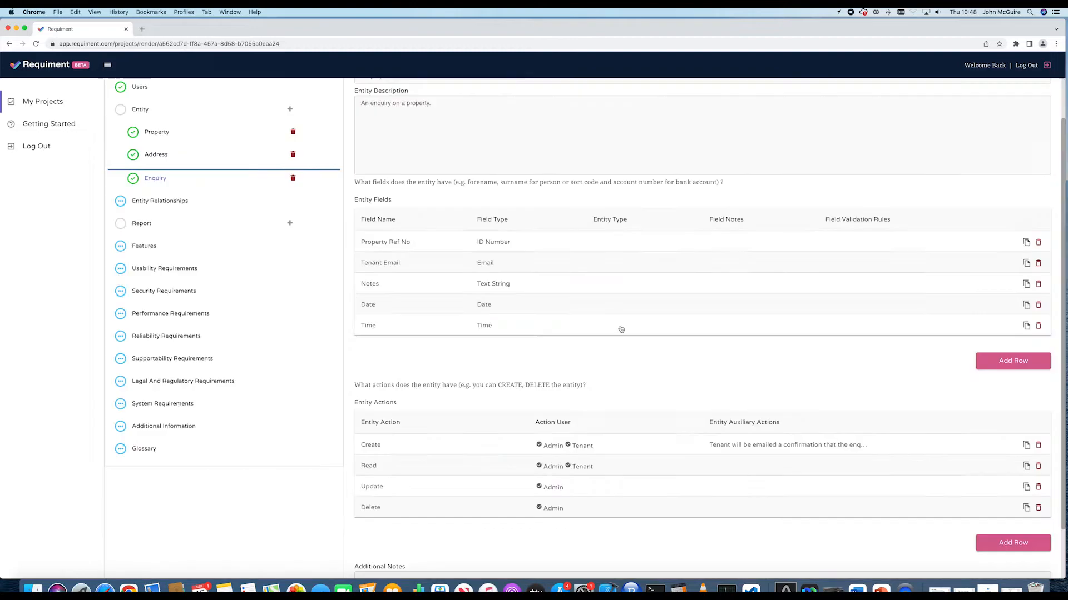
Step: Add a List action to the Enquiry entity for the Admin user only, and save it
click(1009, 543)
click(442, 147)
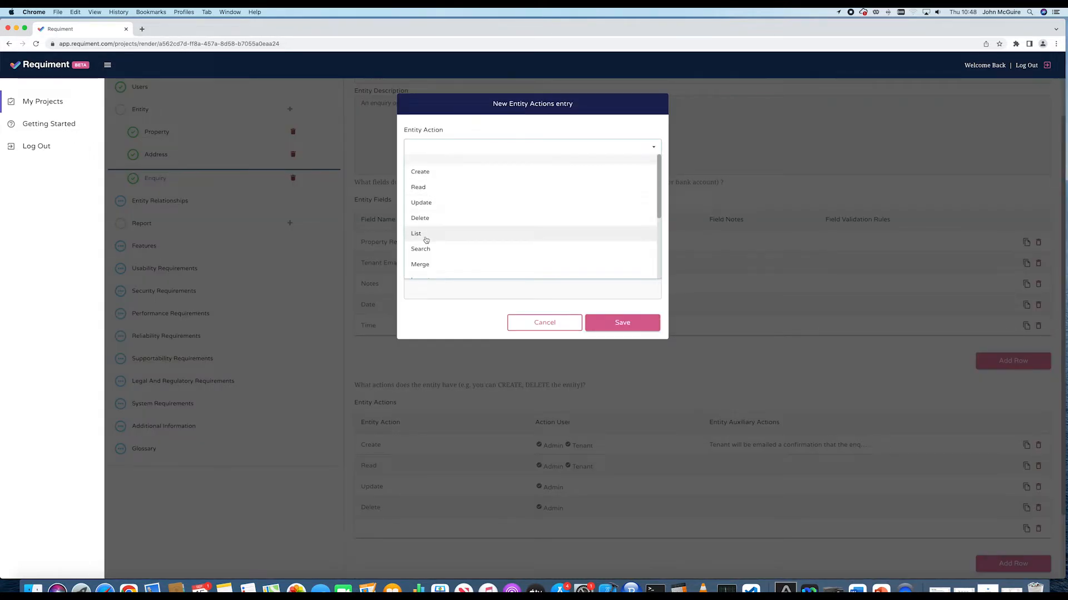
click(424, 236)
click(414, 184)
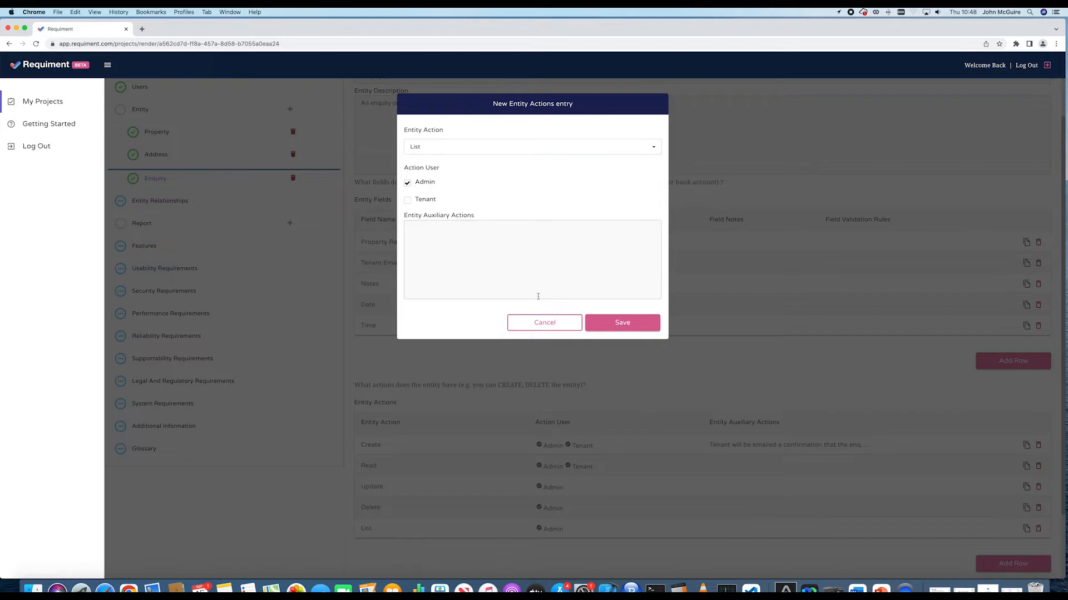
click(617, 324)
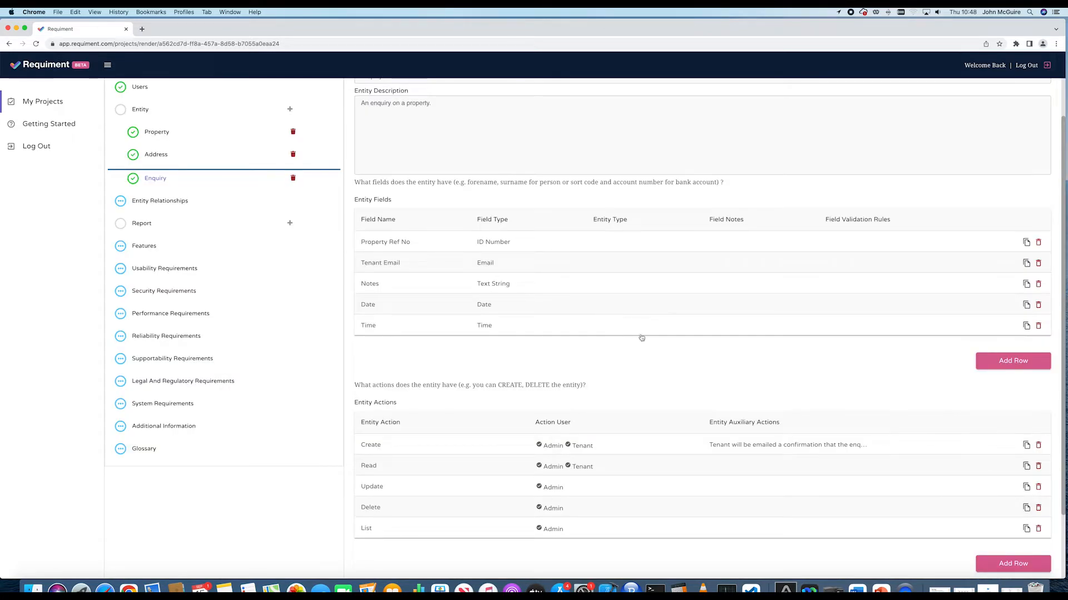
Step: Add an entity relationship stating that Property "Has only one" Address, and save it
click(188, 203)
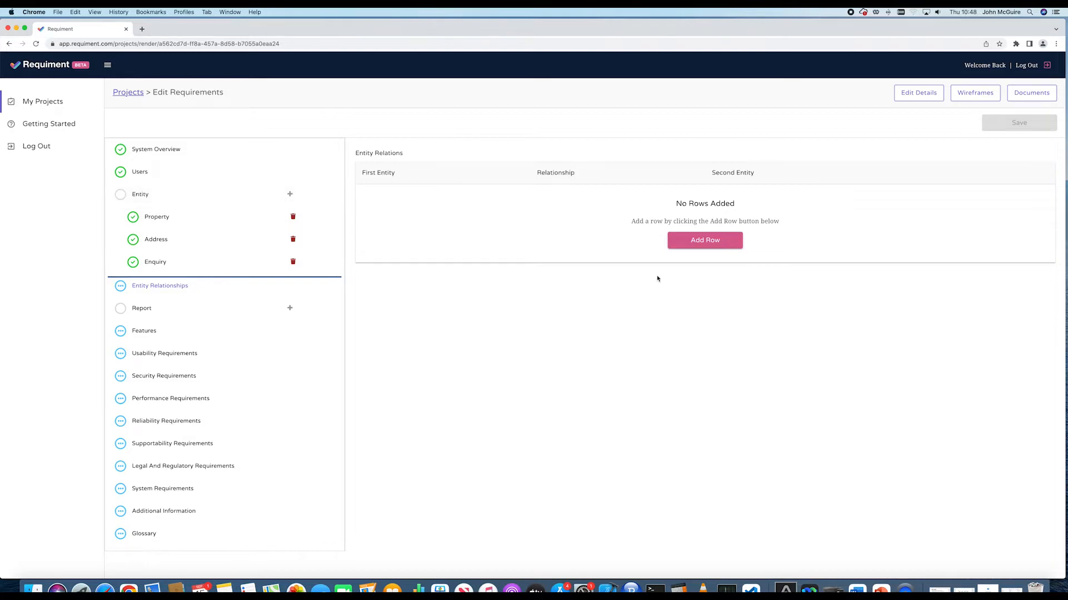
click(704, 241)
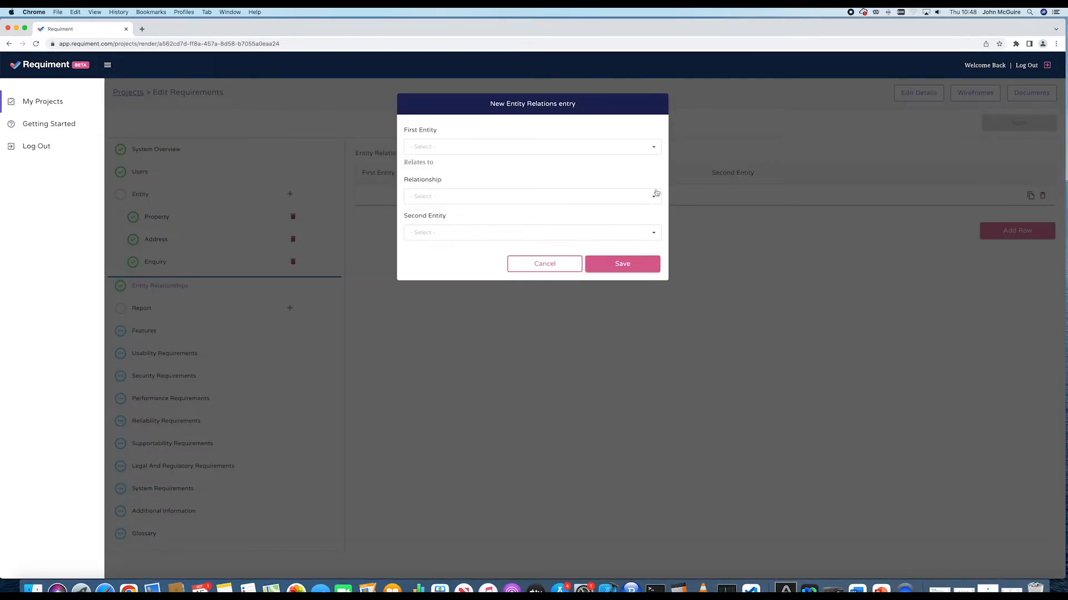
click(589, 147)
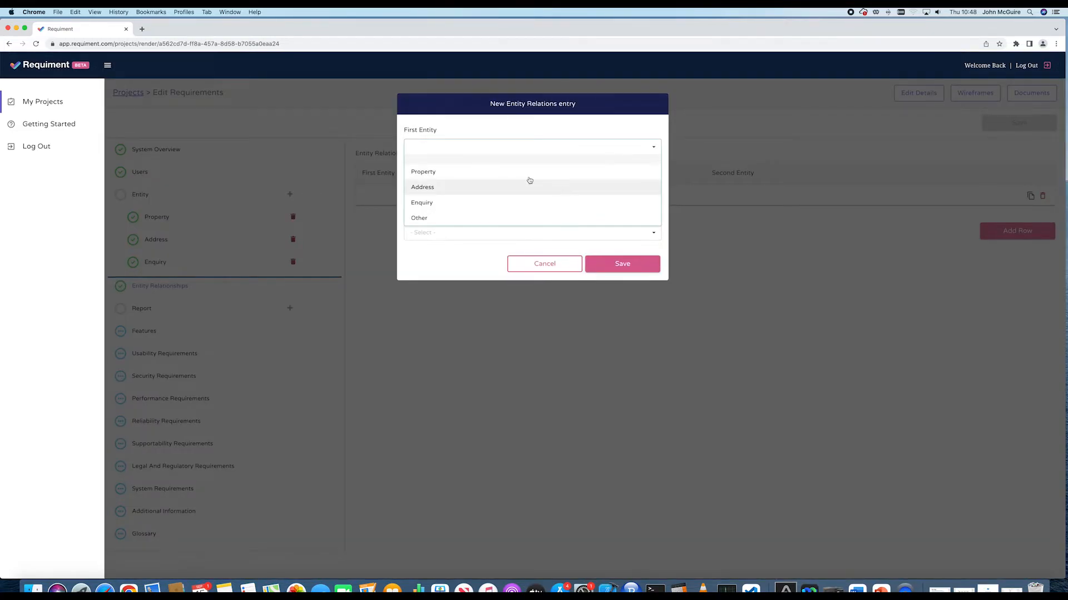
click(460, 173)
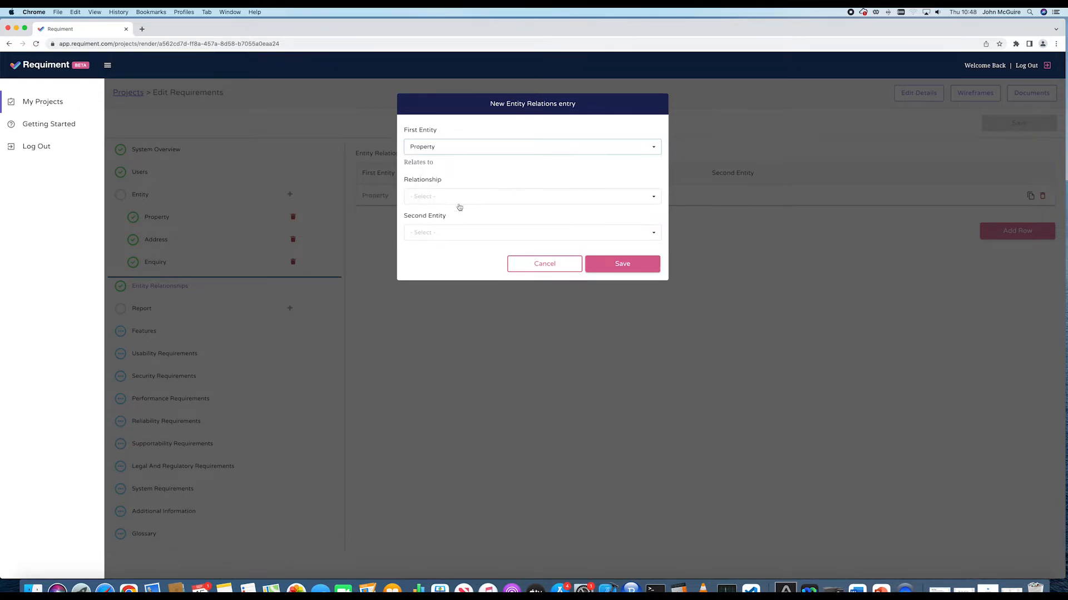
click(455, 196)
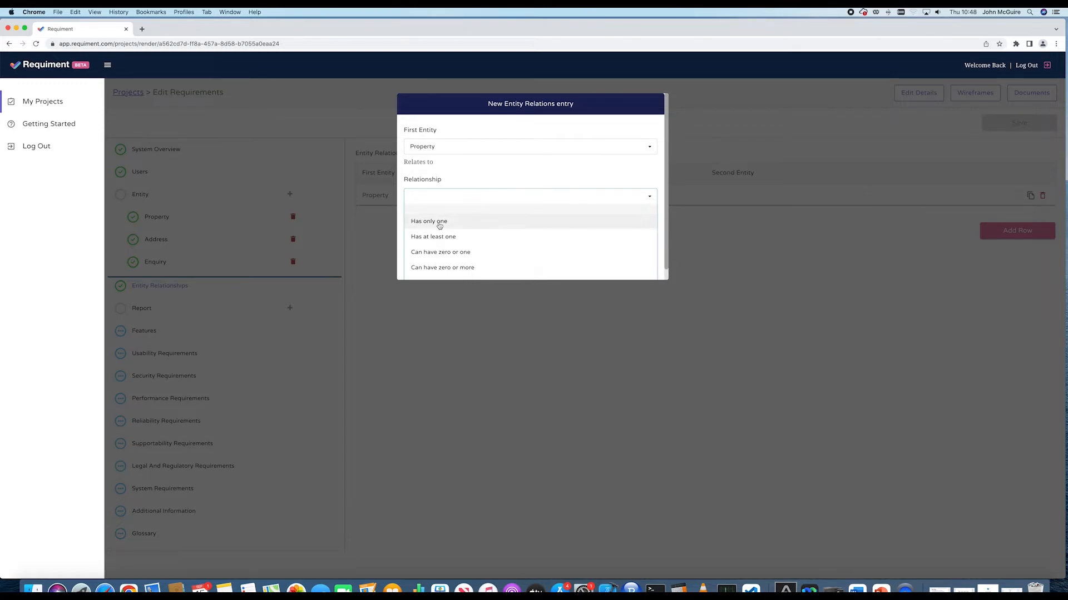
click(439, 222)
click(476, 233)
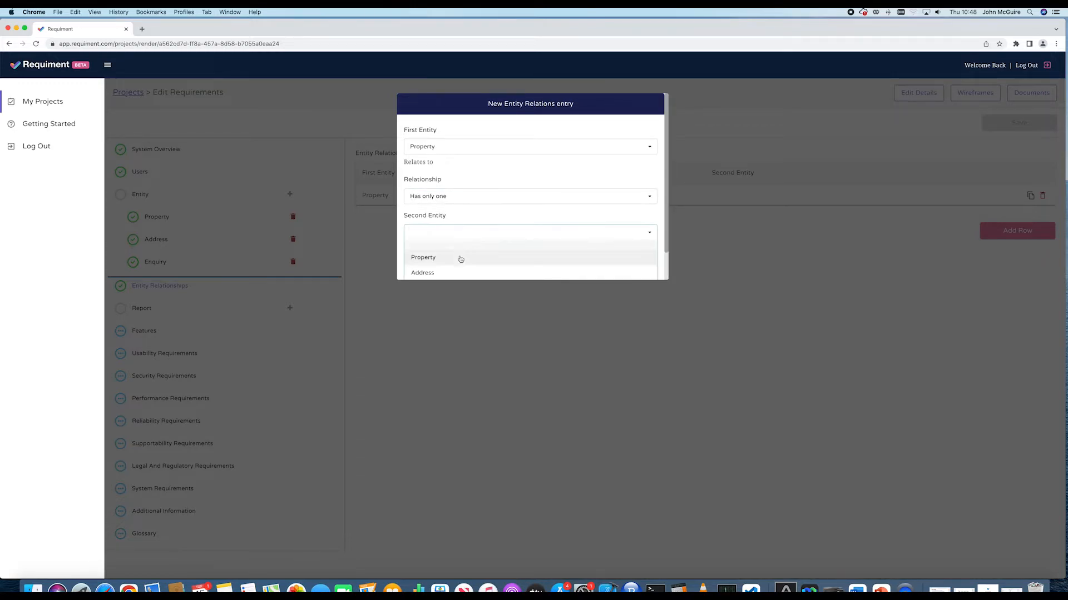
click(433, 273)
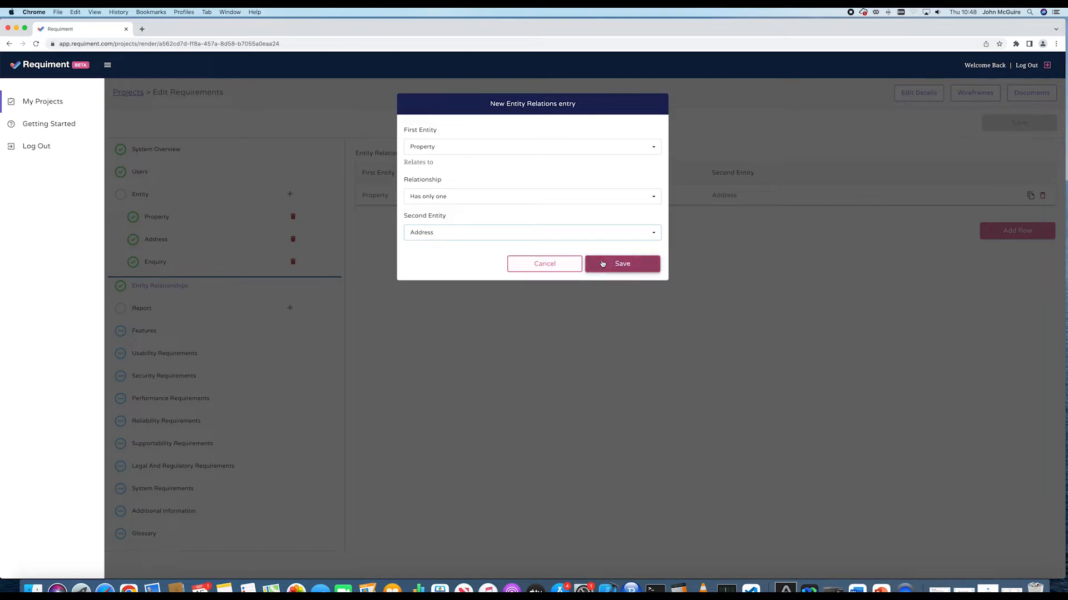
click(602, 264)
Step: Add an entity relationship stating that Property "Can have zero or more" Enquiry, and save it
click(1017, 230)
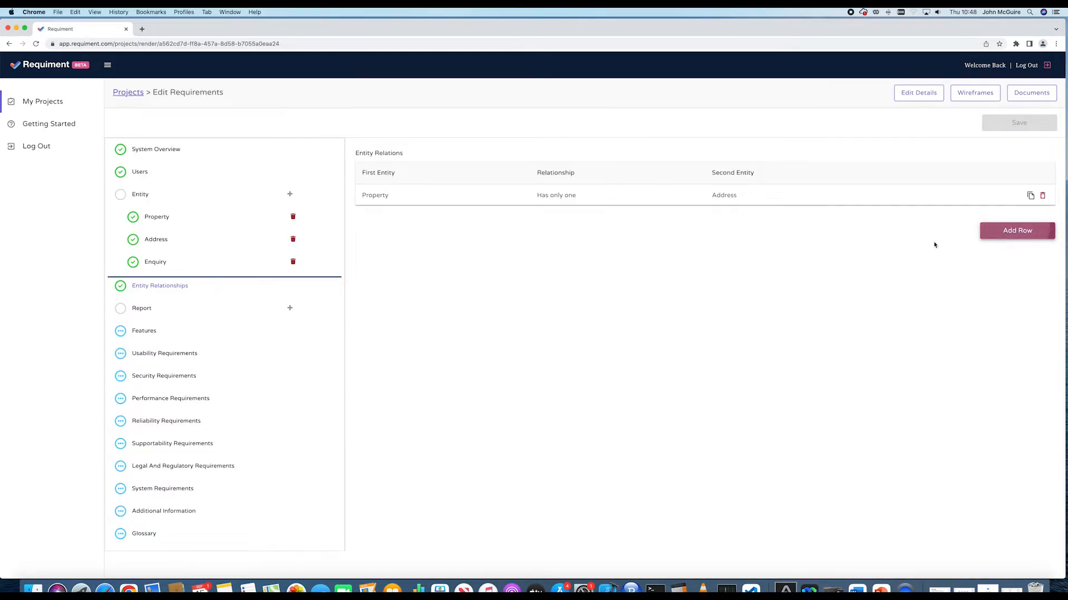
click(538, 155)
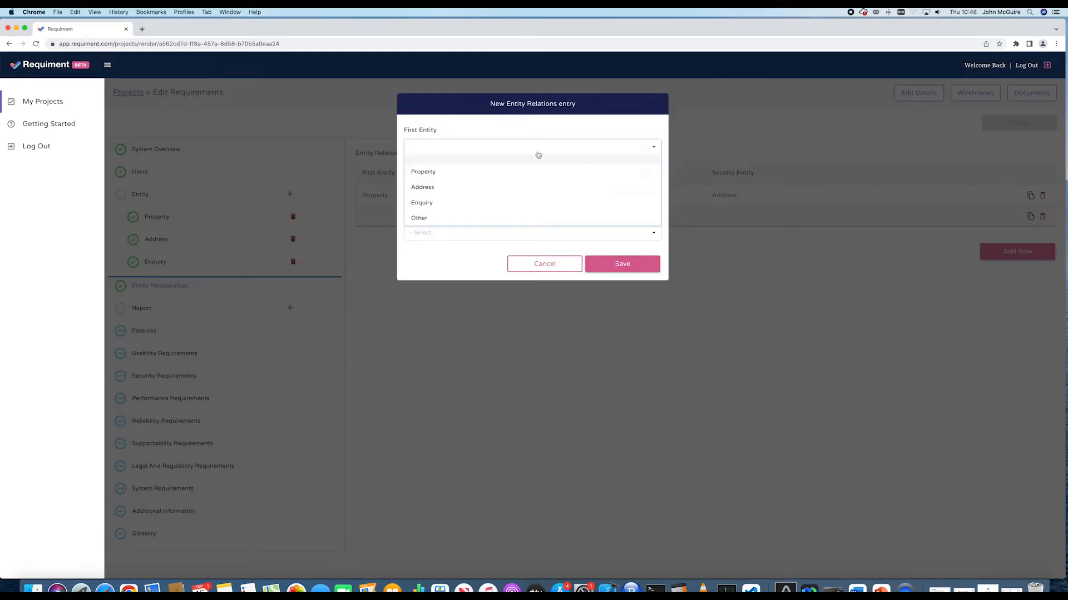
click(532, 172)
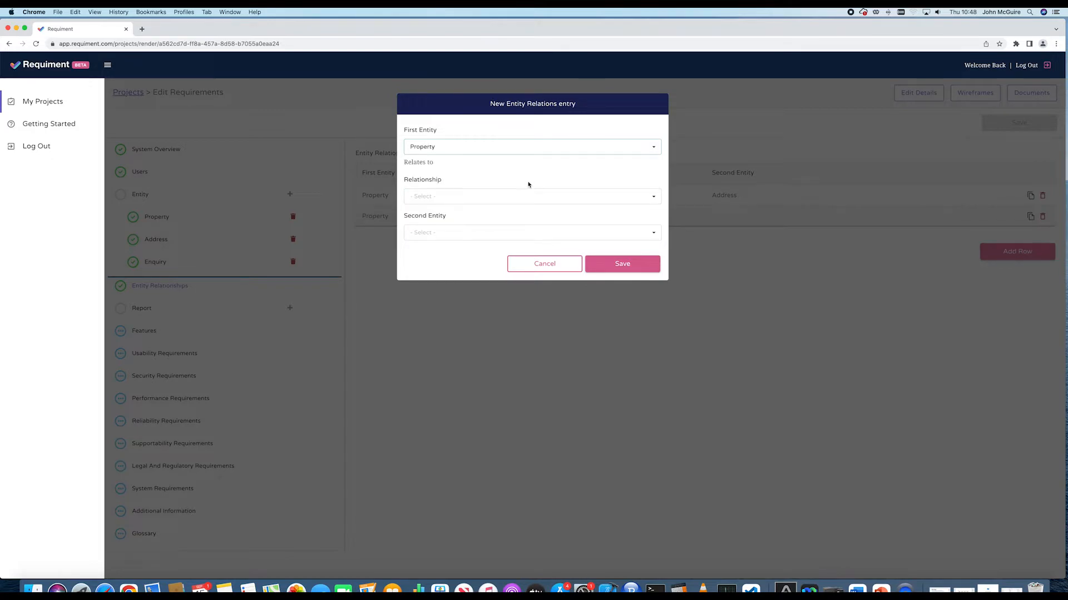
click(527, 202)
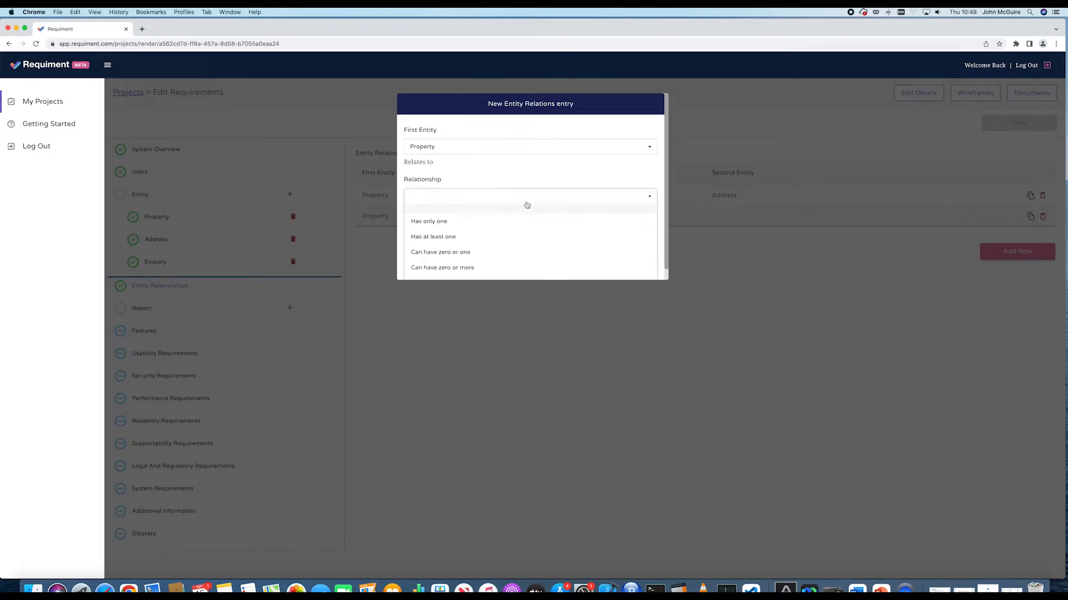
click(472, 270)
click(444, 232)
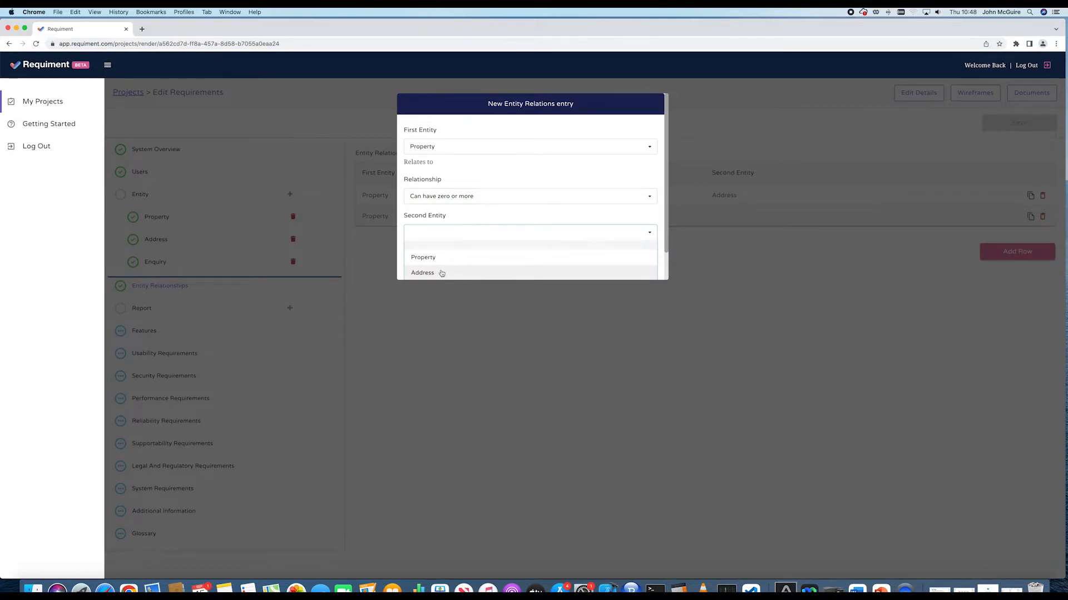
scroll(441, 273, down, 1)
click(440, 261)
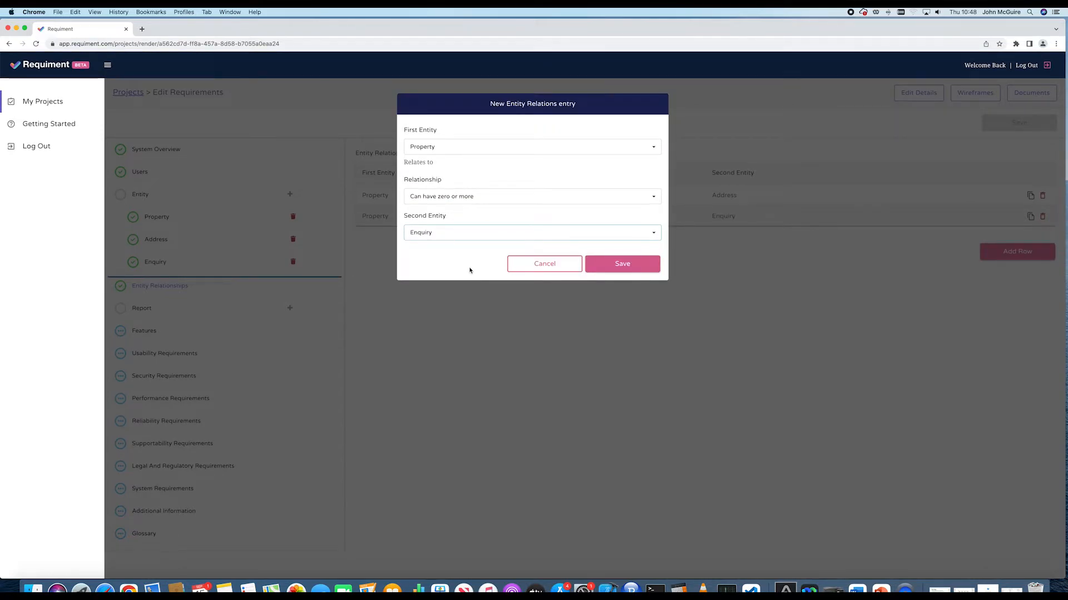
click(611, 266)
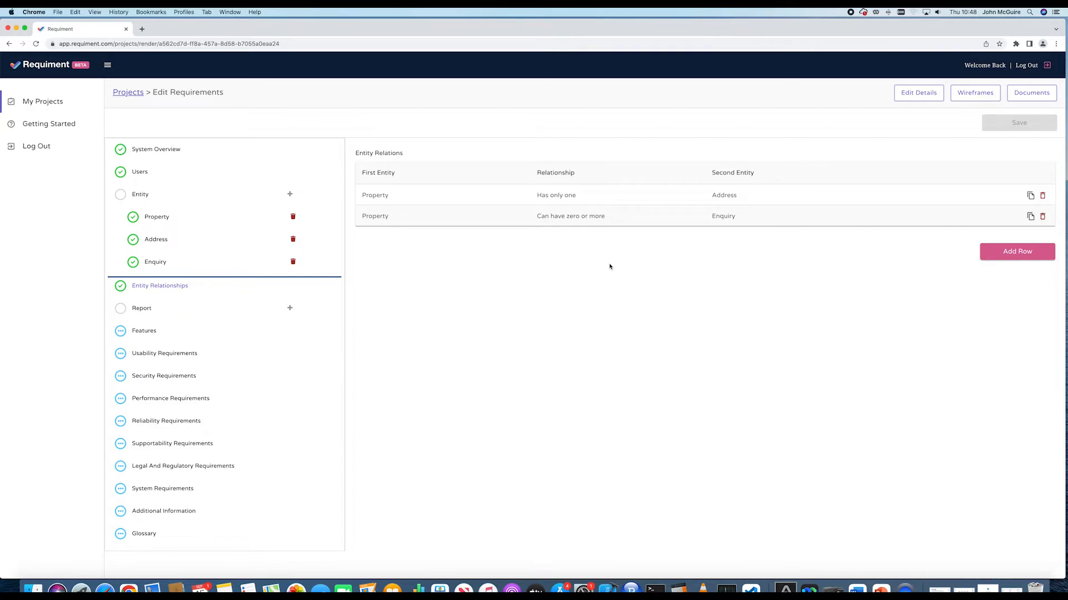
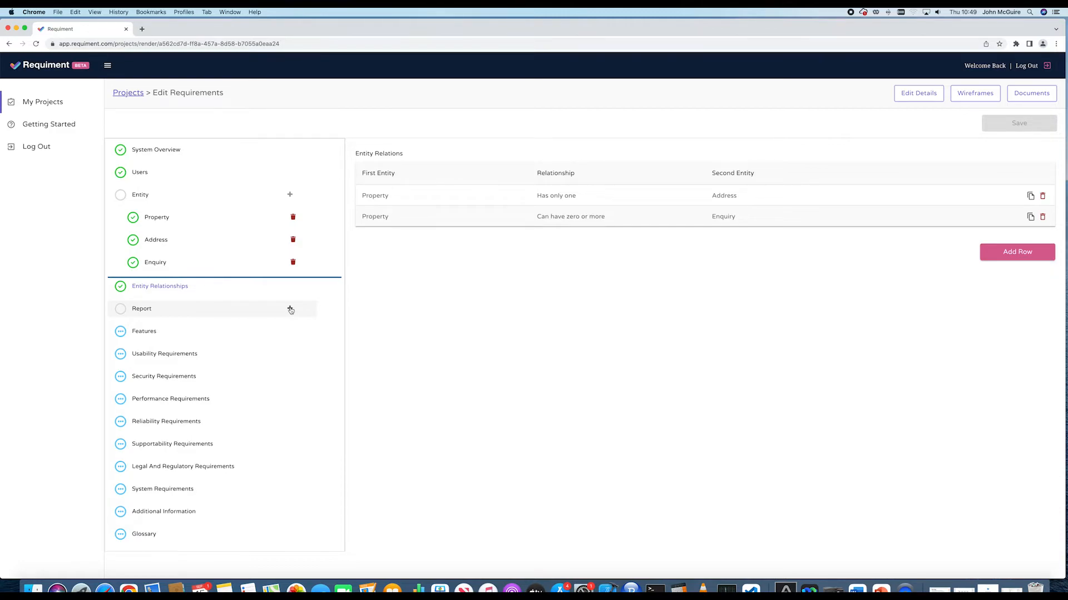
Step: Add a new report to the project and name it "Enquiries Per Month"
click(290, 308)
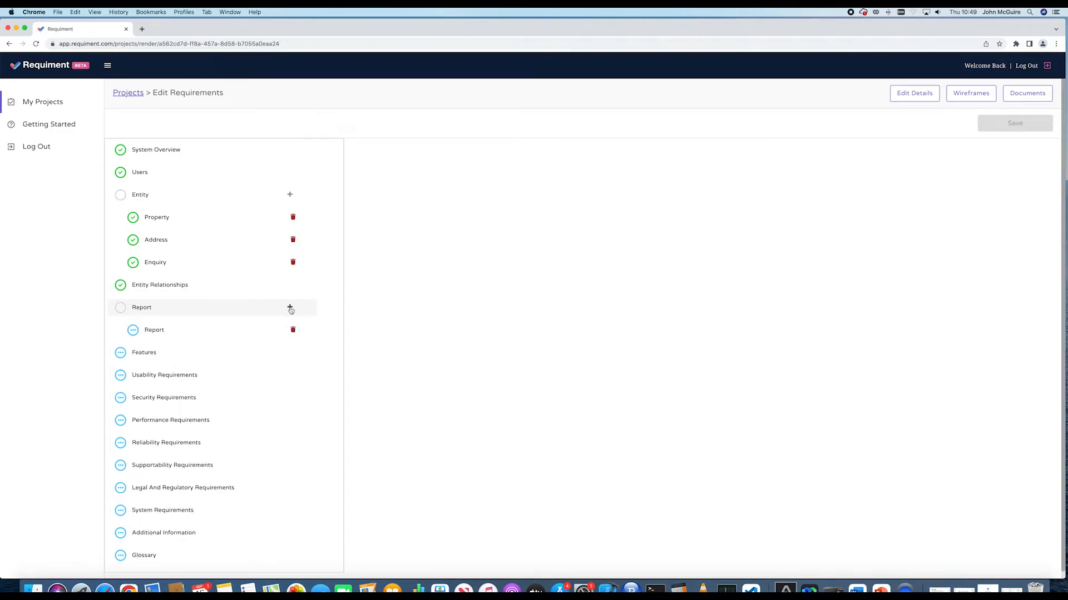
click(246, 332)
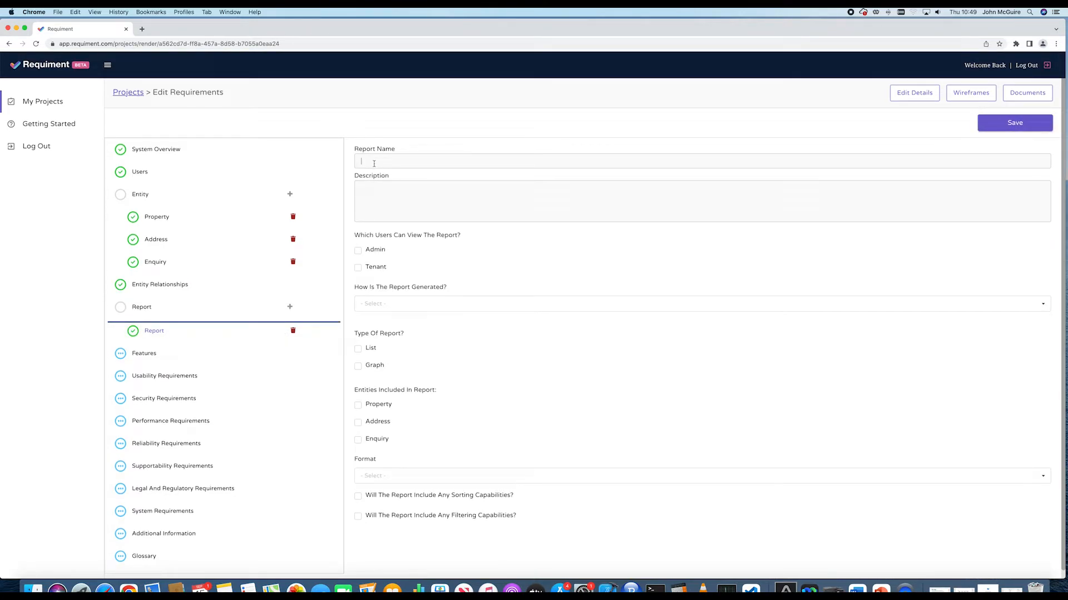
text(Enquiries Per)
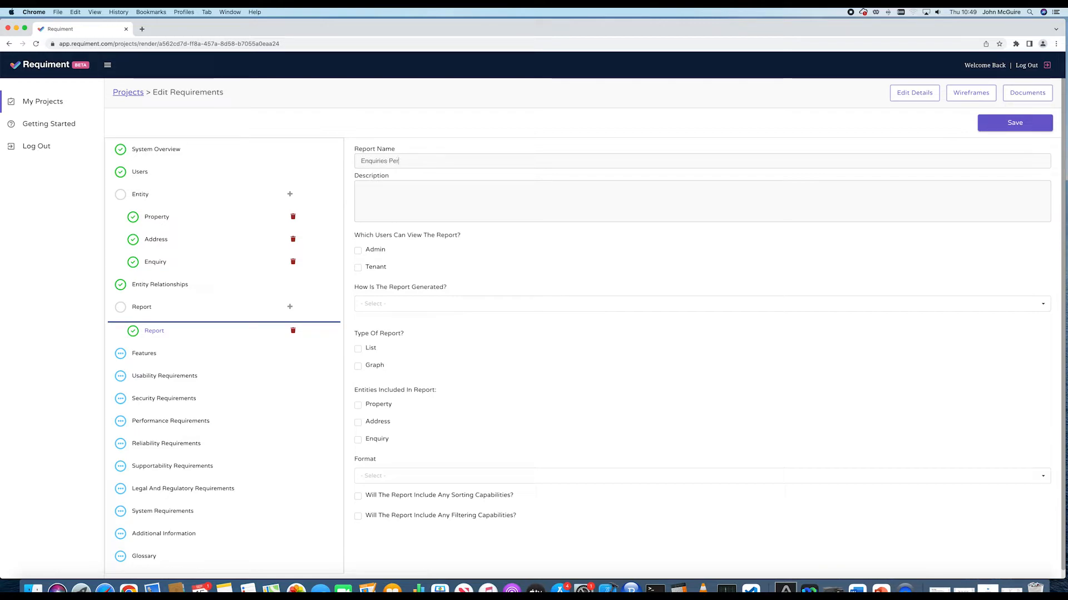
text( Month)
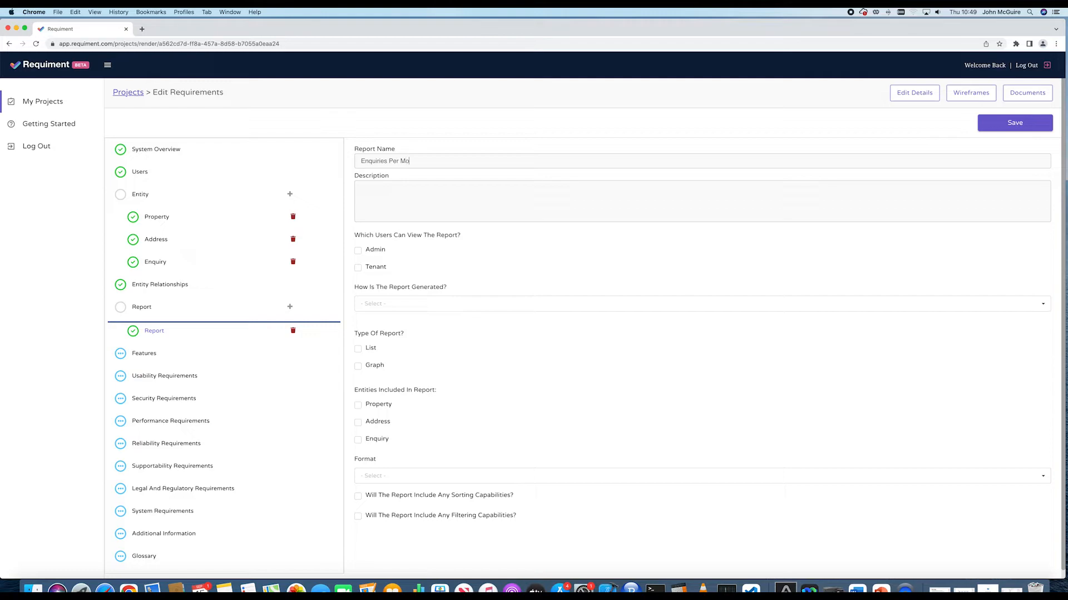
Step: Describe the report as "Enquiries per month grouped by month (e.g. Jan 2022 10, Feb 2022 15, etc)"
click(384, 193)
text(Enquiries per month grouped by mon)
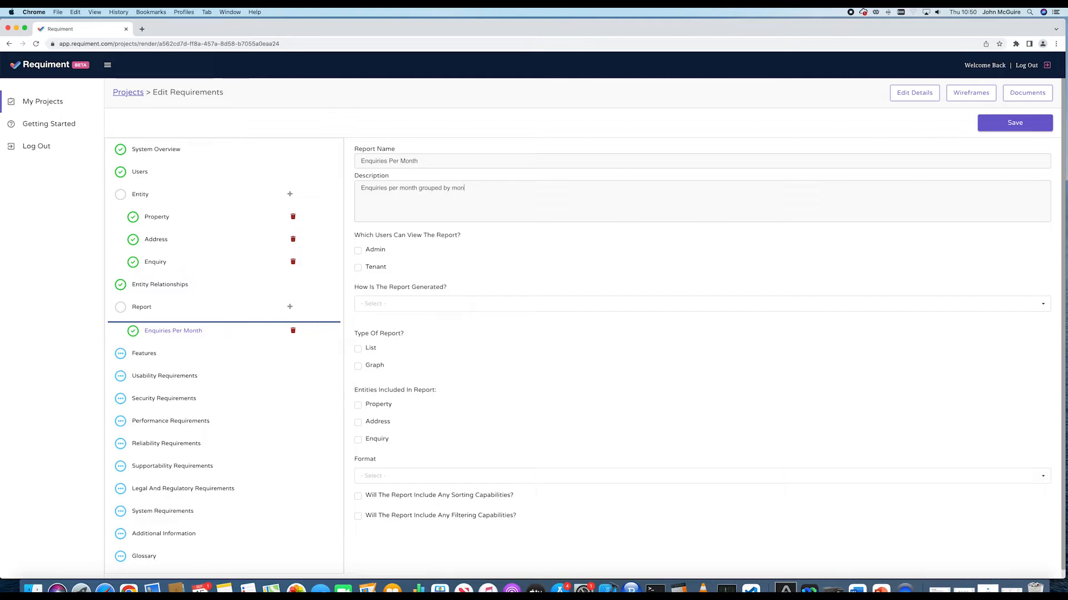
text(th)
text( (eg)
text(.g. Jan 10)
text(, Feb)
text( 15, etc))
click(495, 188)
text(2022)
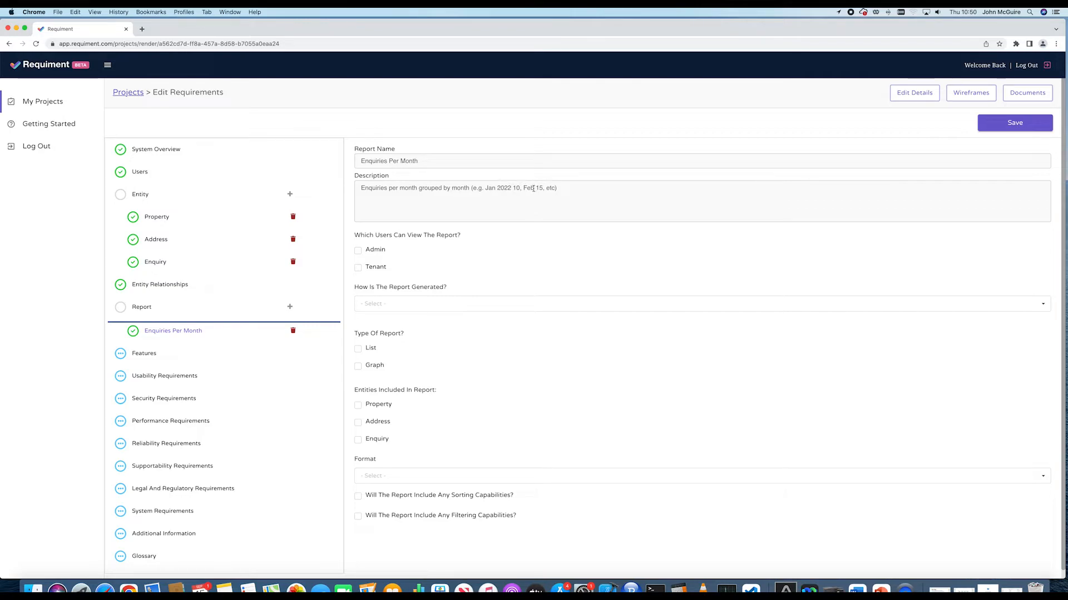
click(533, 189)
text(2022)
Step: Allow only Admin to view the report, and have it generated Manually by Admin only
click(405, 304)
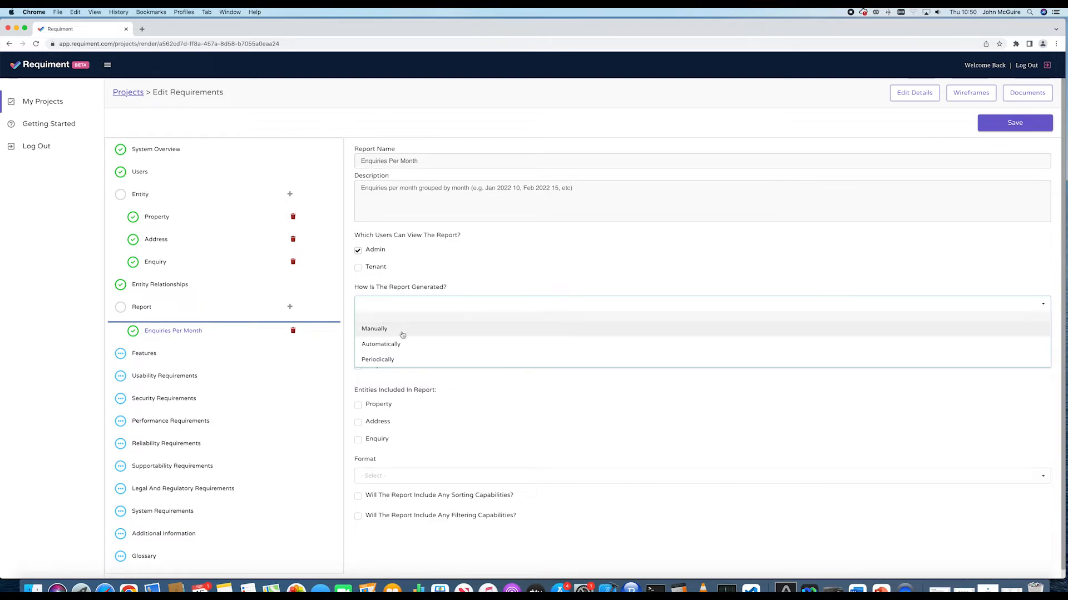
click(402, 329)
scroll(405, 335, down, 1)
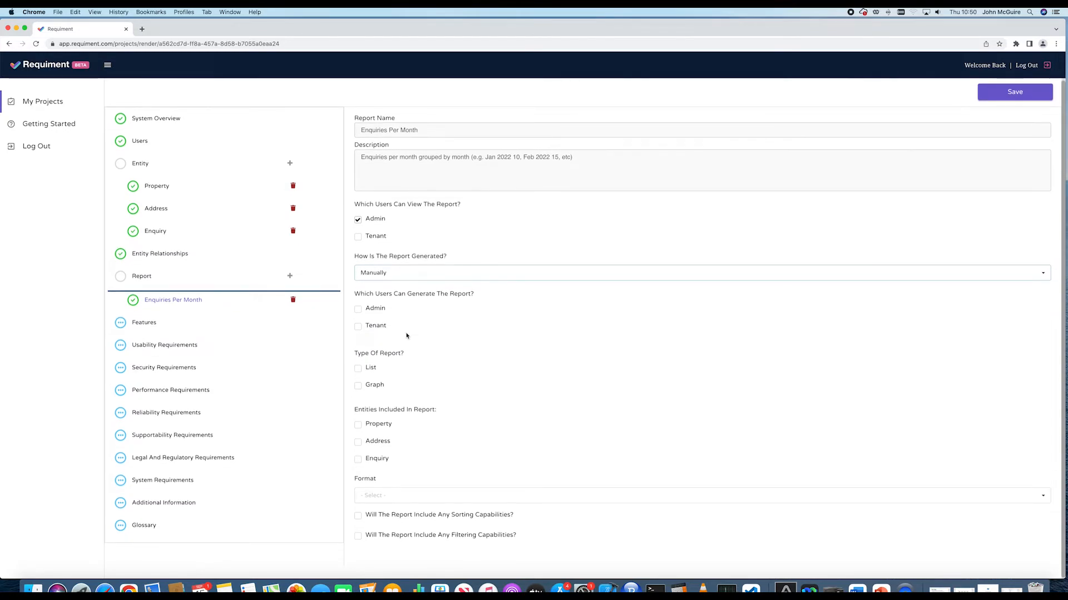
click(358, 309)
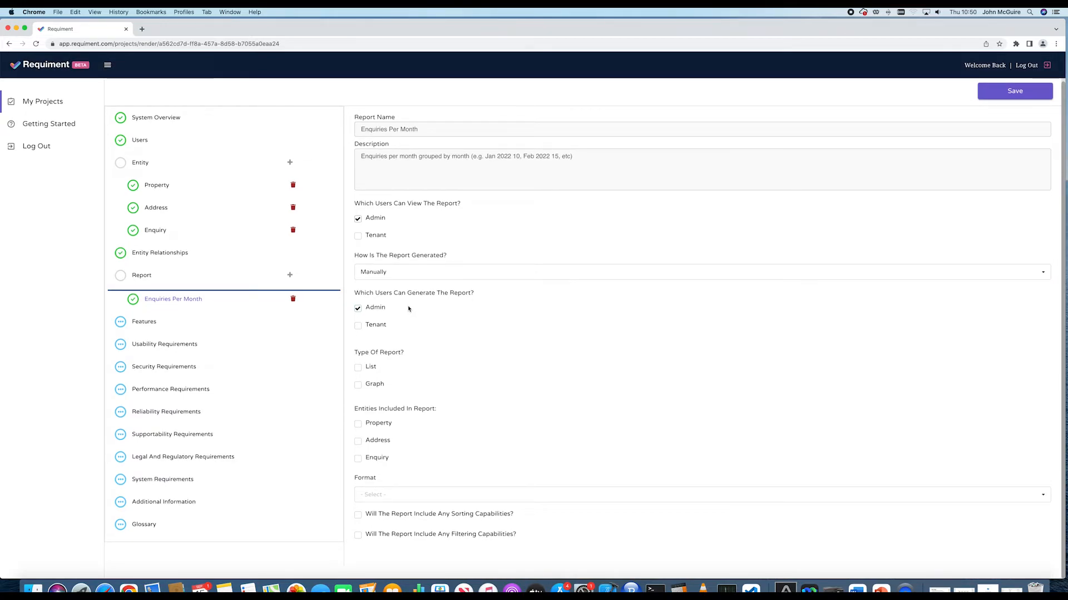
Step: Set the report type to List and include the Enquiry entity in the report
click(371, 368)
click(358, 460)
scroll(379, 409, up, 1)
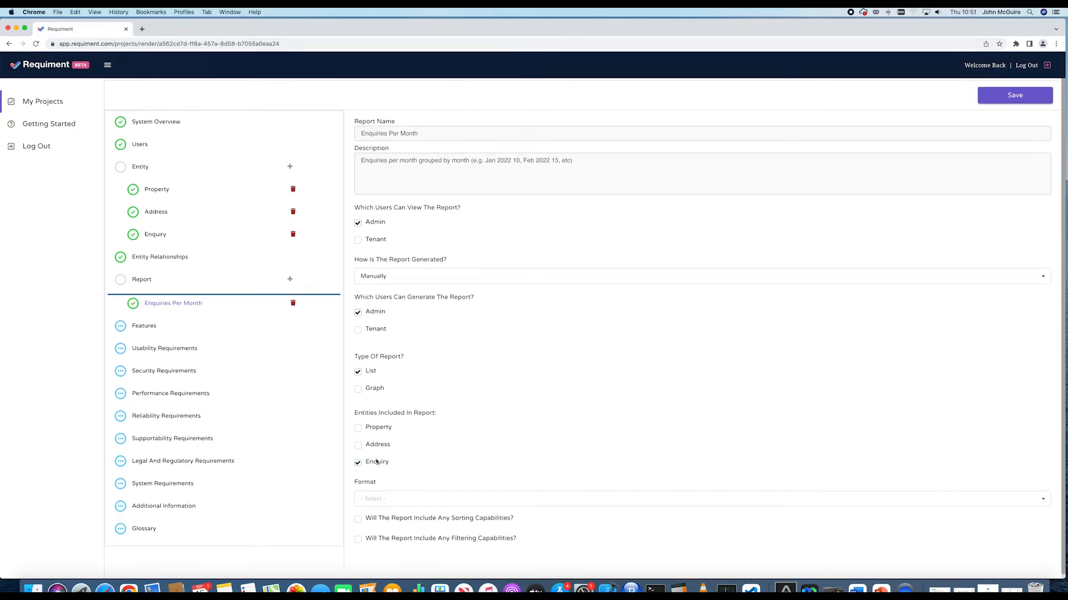
scroll(378, 467, up, 2)
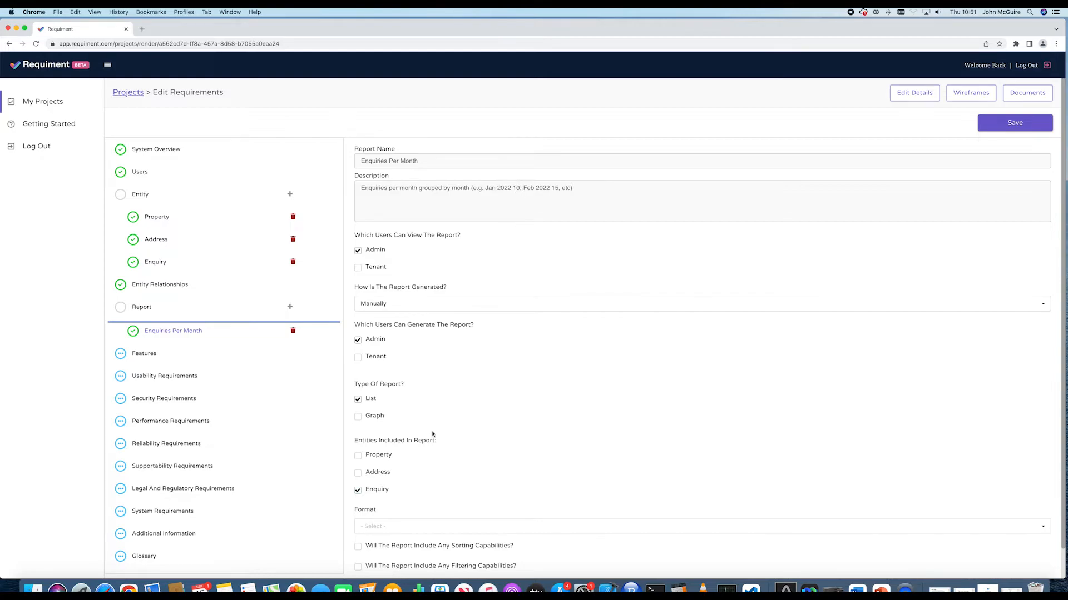
Step: Set the format of the Enquiries Per Month report to Web Page
scroll(432, 436, down, 2)
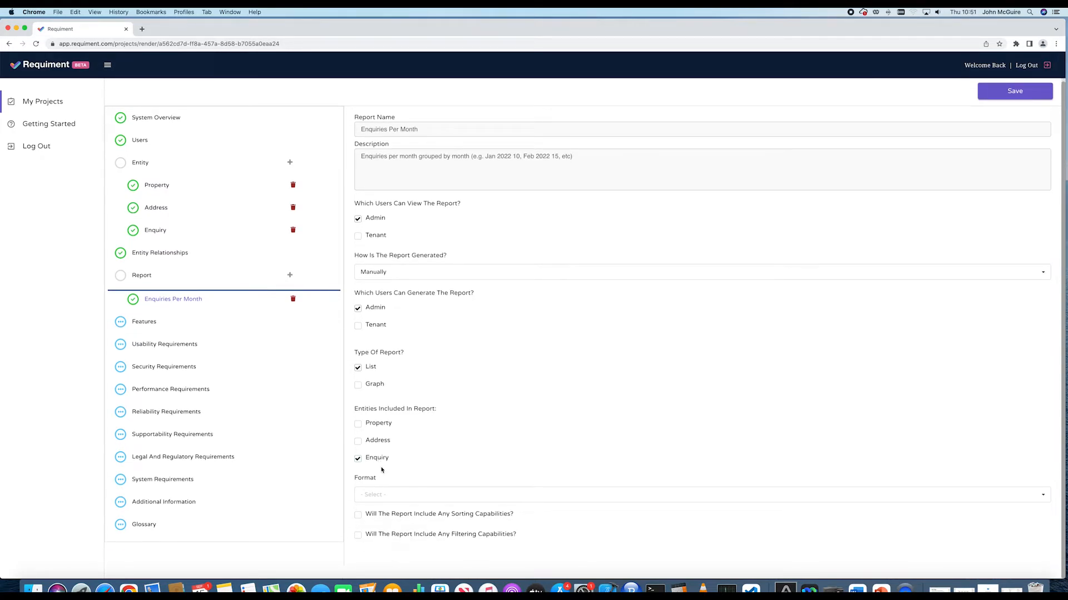
click(383, 497)
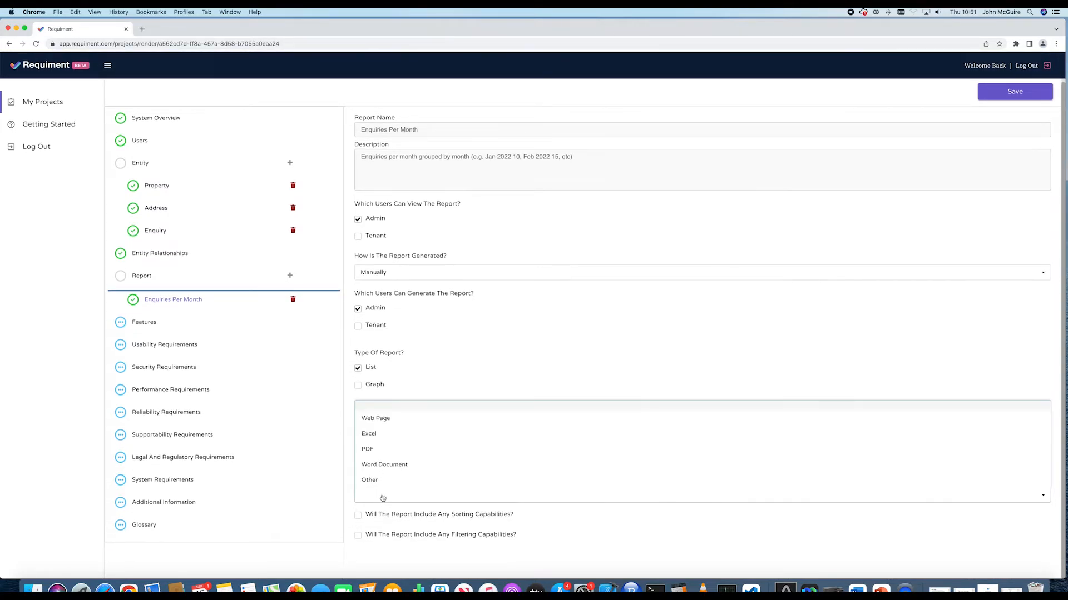
click(377, 421)
click(376, 497)
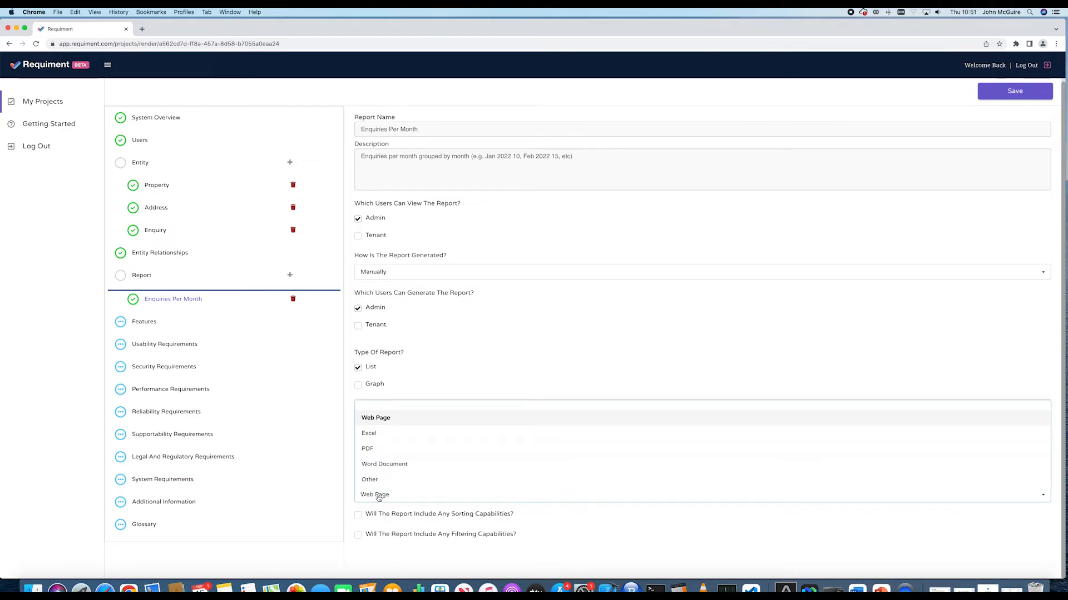
click(467, 419)
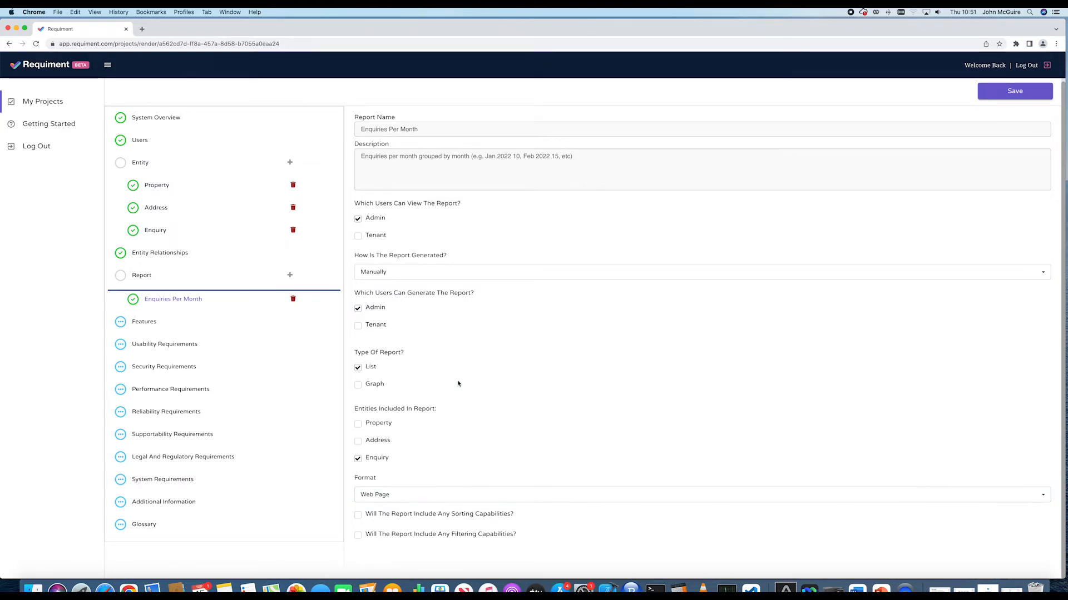
click(458, 382)
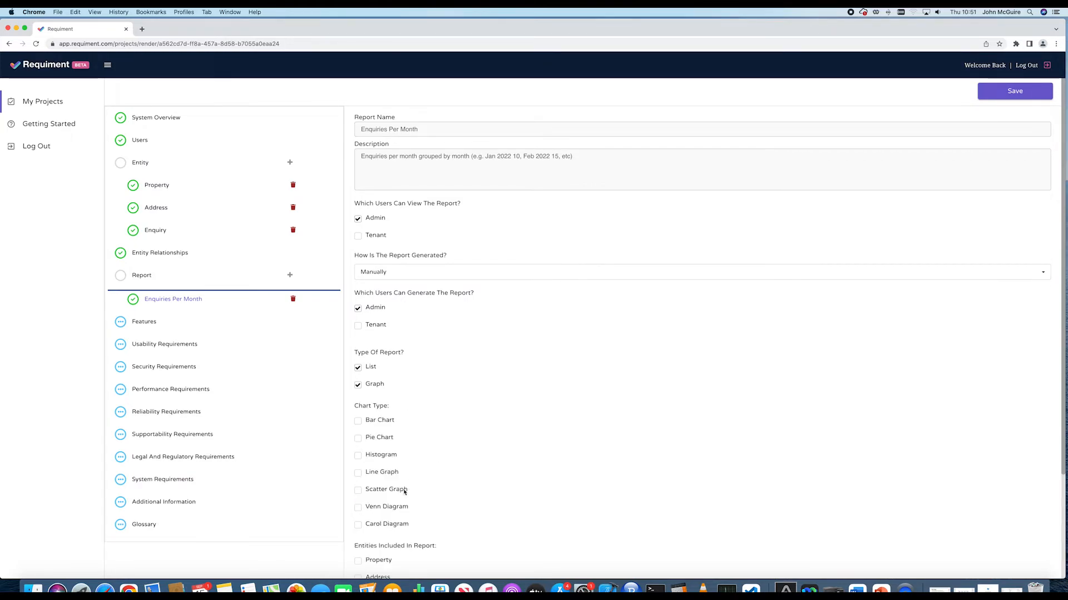
click(358, 382)
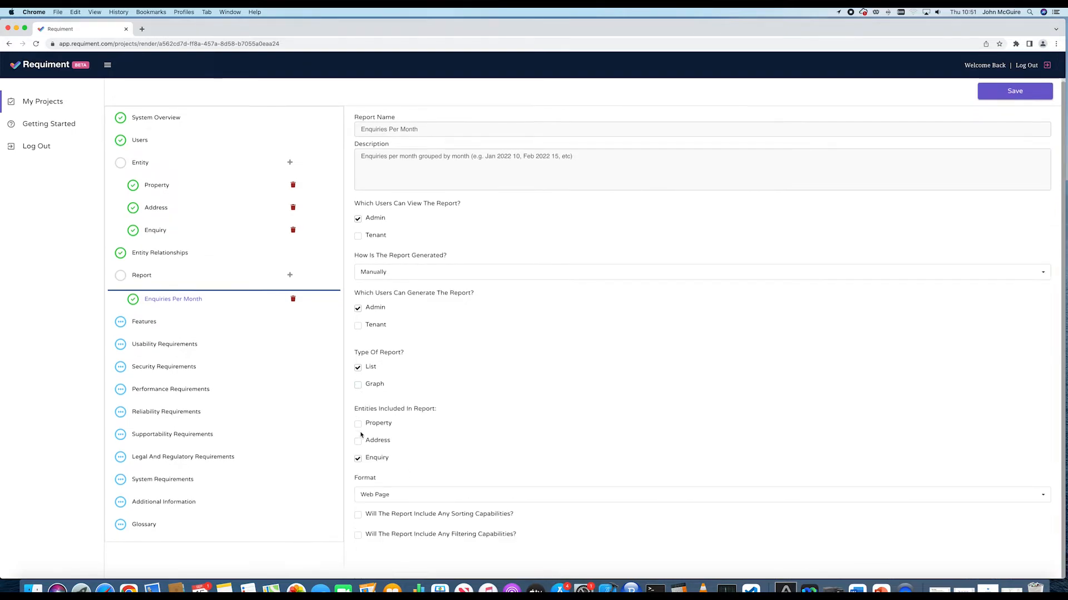
click(377, 494)
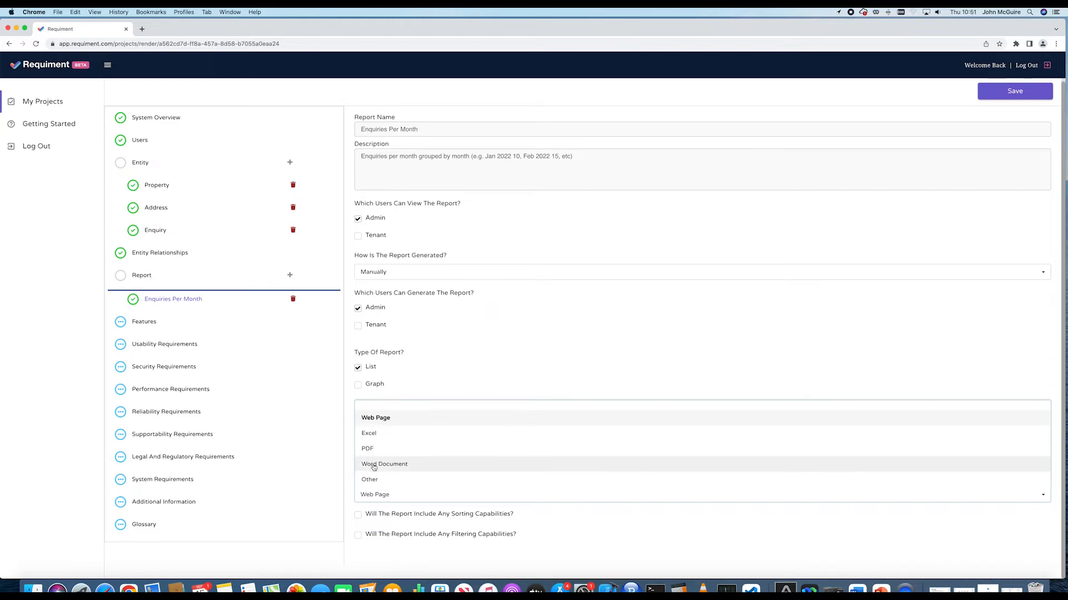
click(431, 384)
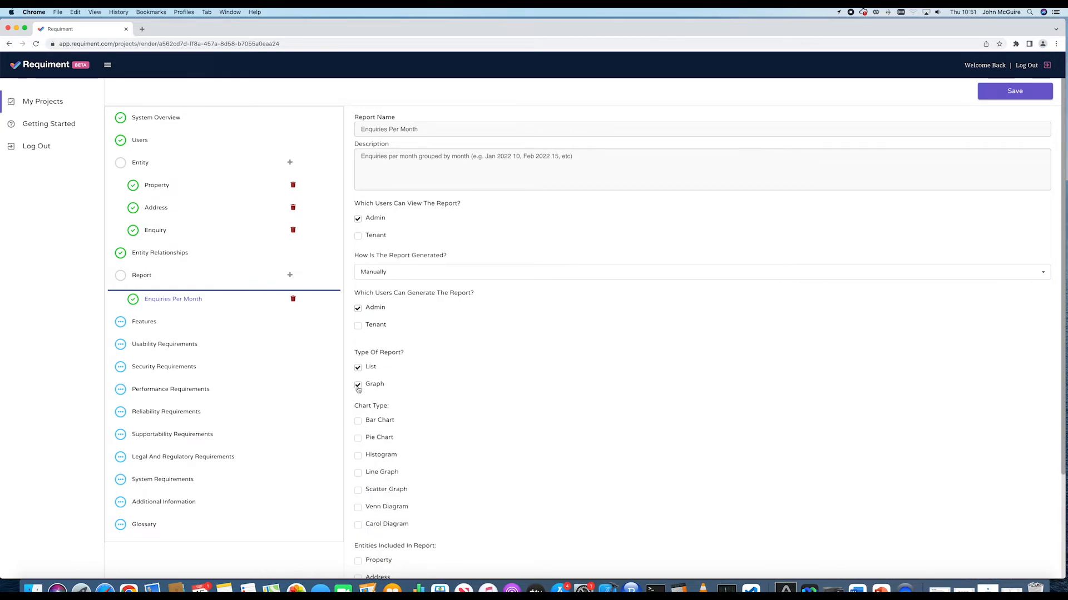
click(358, 385)
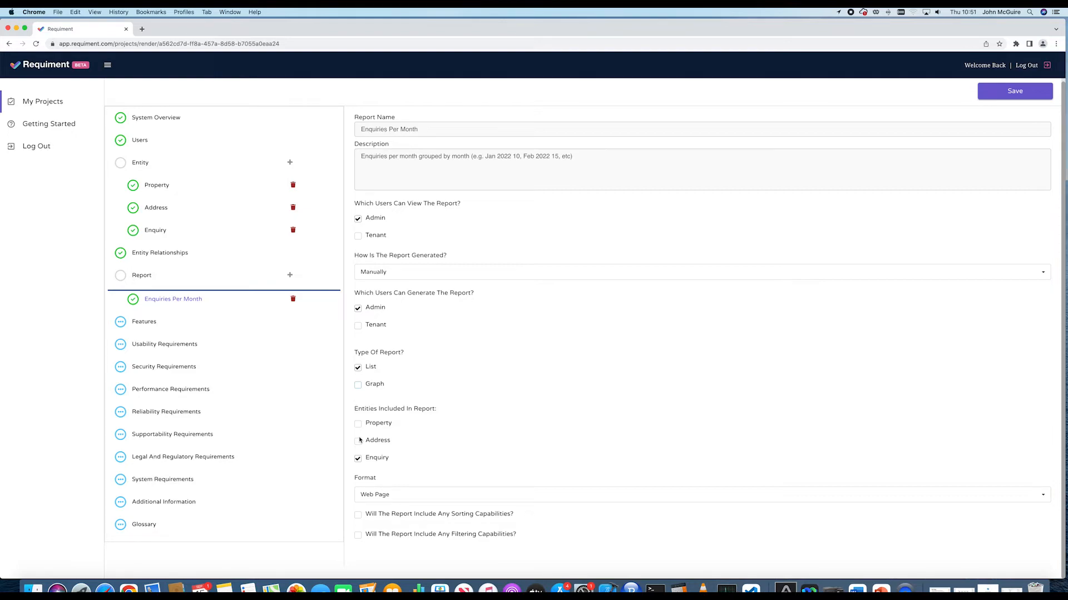
Step: Enable sorting and filtering for the report, and add "Sorting is chronologically by month" and "Filter between two dates." to its description
click(358, 515)
click(586, 163)
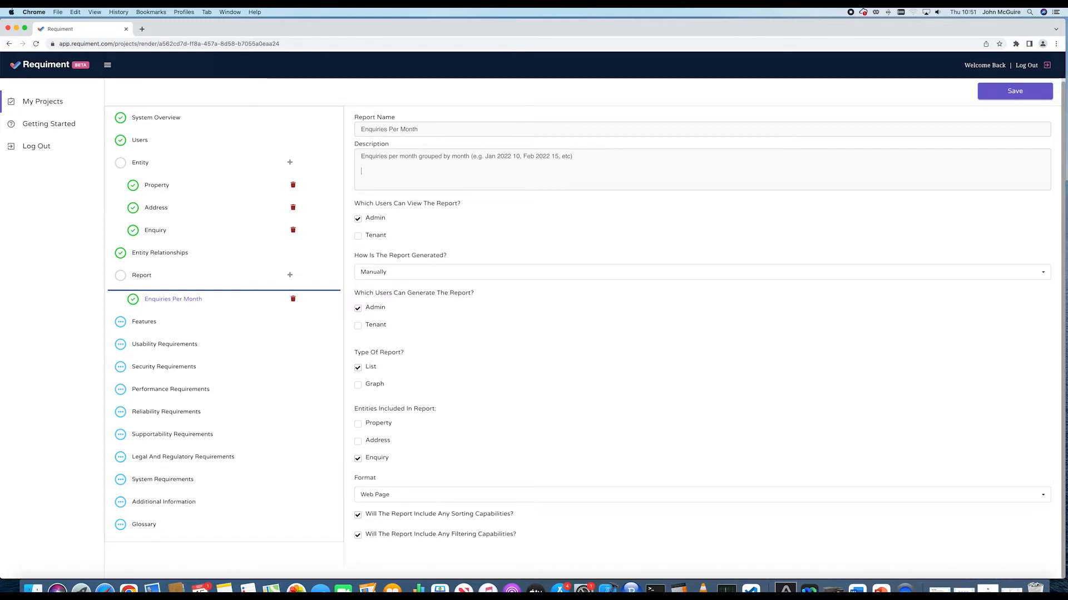
text(Sorting is by)
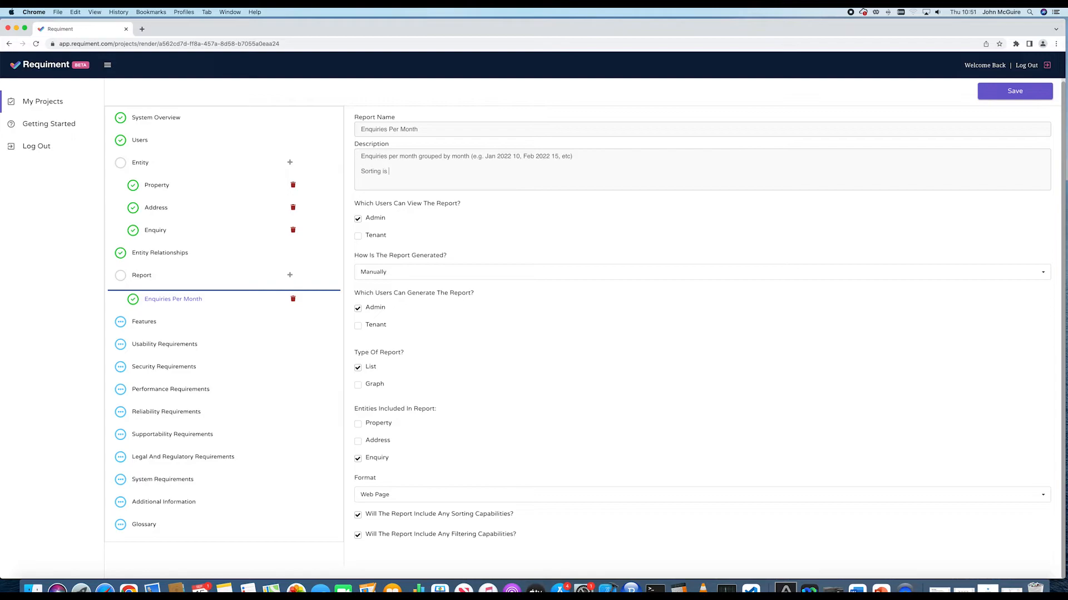
key(BackSpace)
key(BackSpace)
key(BackSpace)
text(chrono)
text(logically by mon)
text(th  )
text(Filter between )
text(two dates)
scroll(525, 212, down, 1)
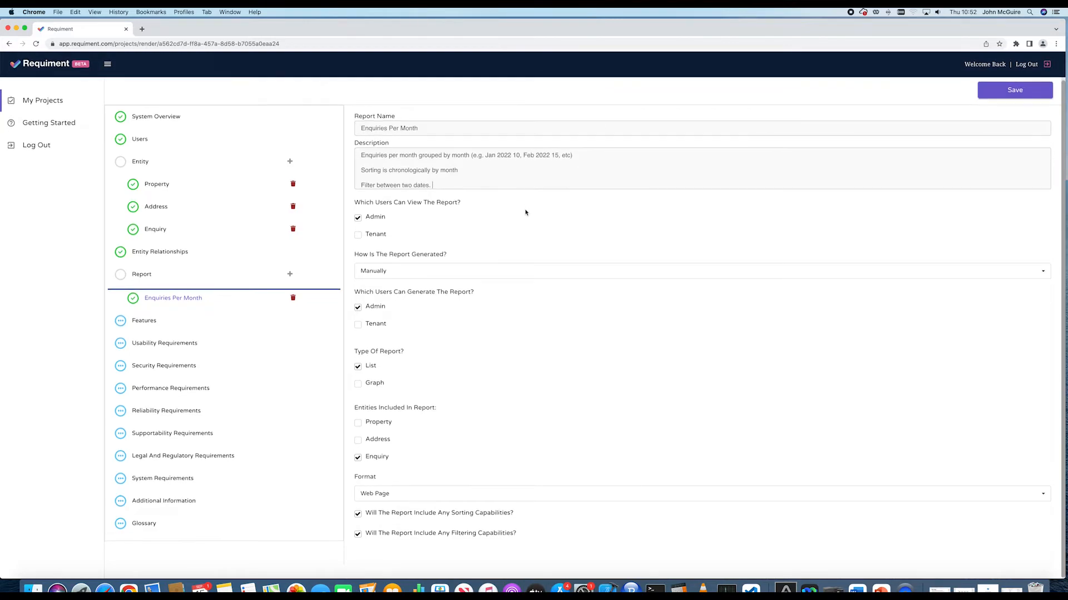
scroll(525, 212, down, 1)
scroll(525, 213, up, 1)
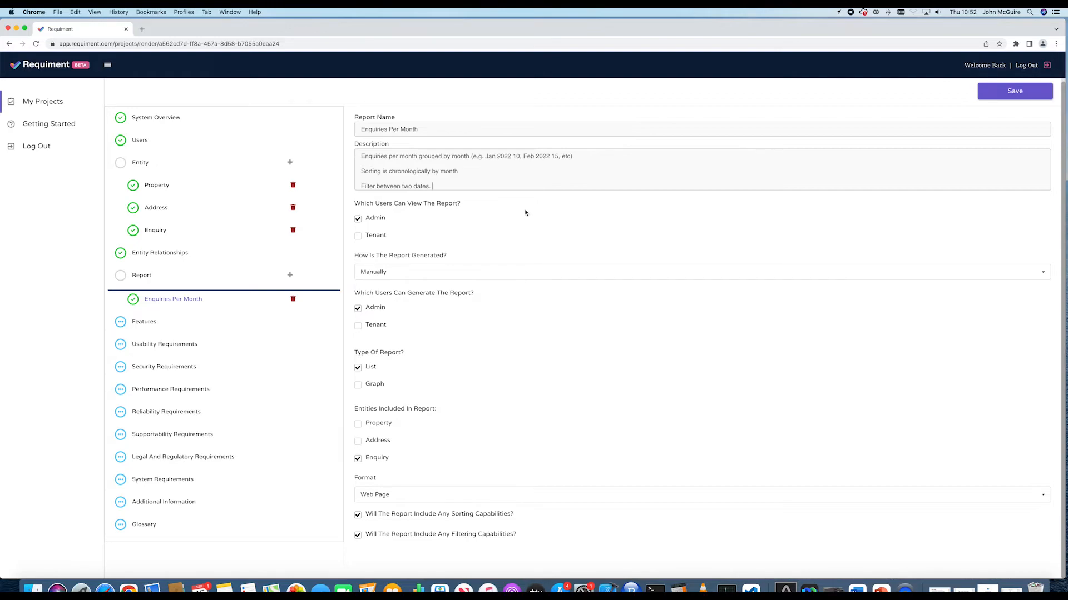
Step: Review the Features questions, from user generated content and messaging through location services, e-commerce and integration to artificial intelligence
click(179, 327)
scroll(400, 362, down, 3)
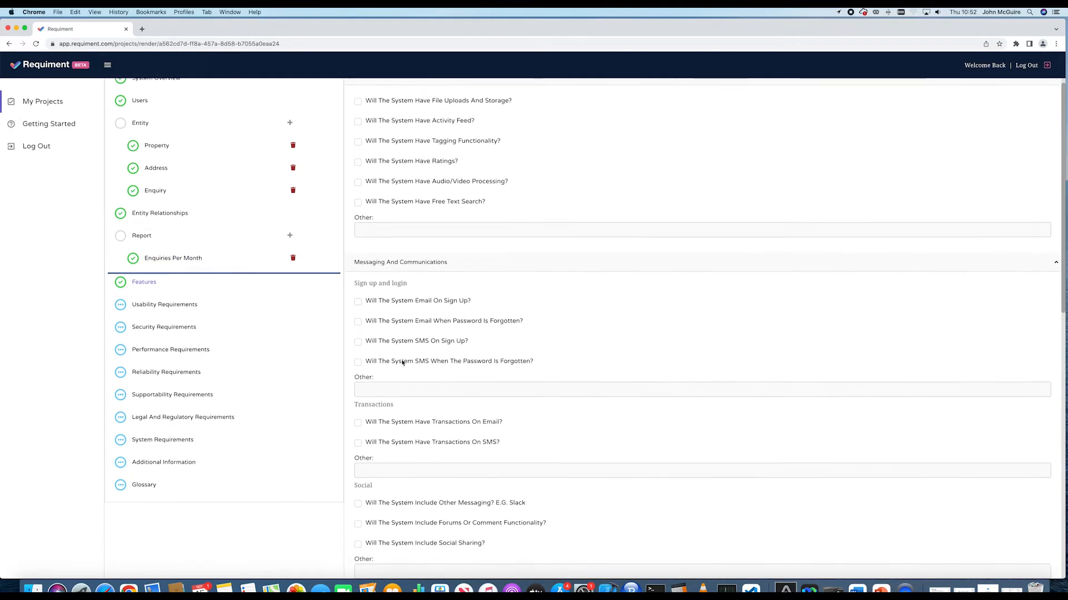
scroll(402, 363, up, 3)
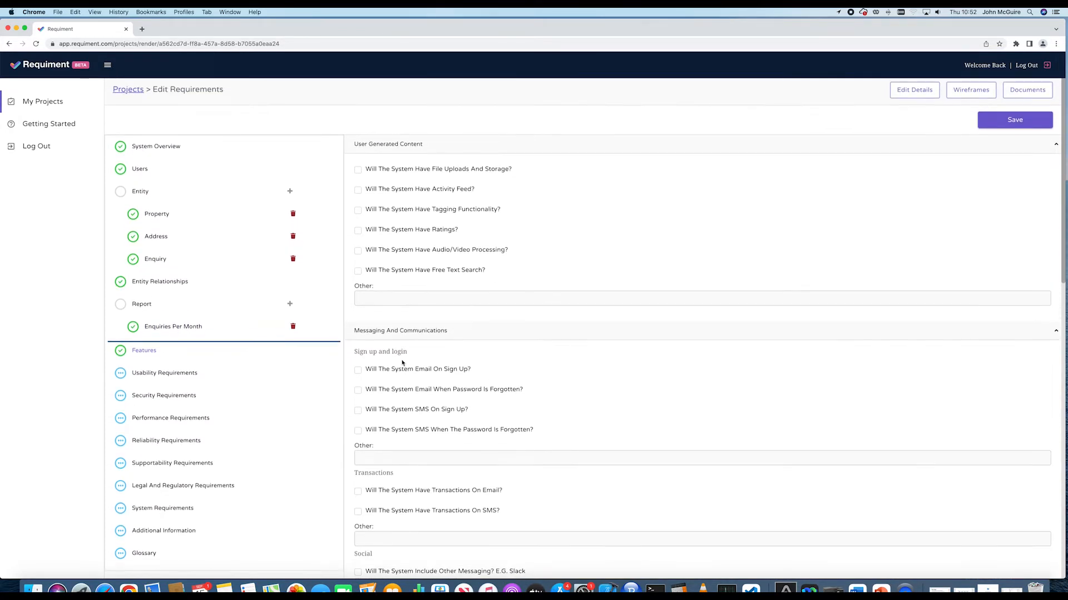
scroll(402, 363, down, 1)
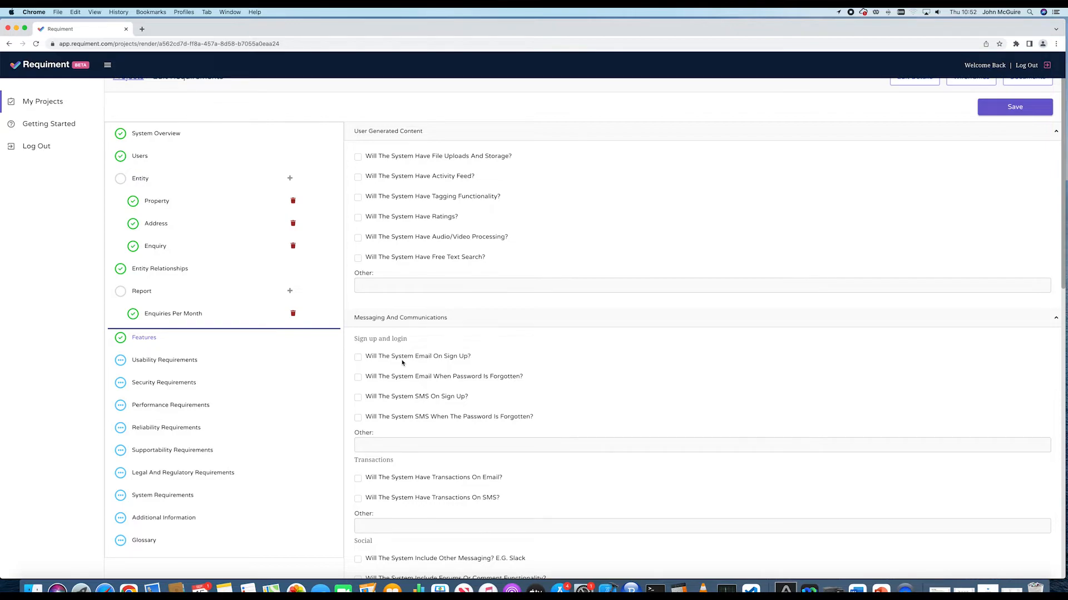
scroll(402, 362, down, 10)
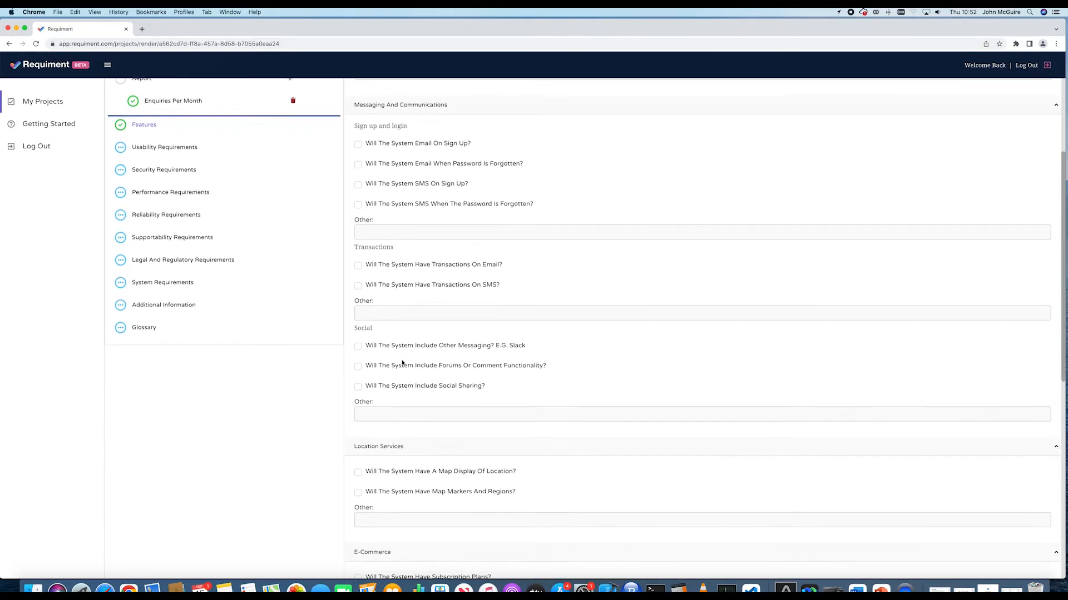
scroll(403, 362, down, 10)
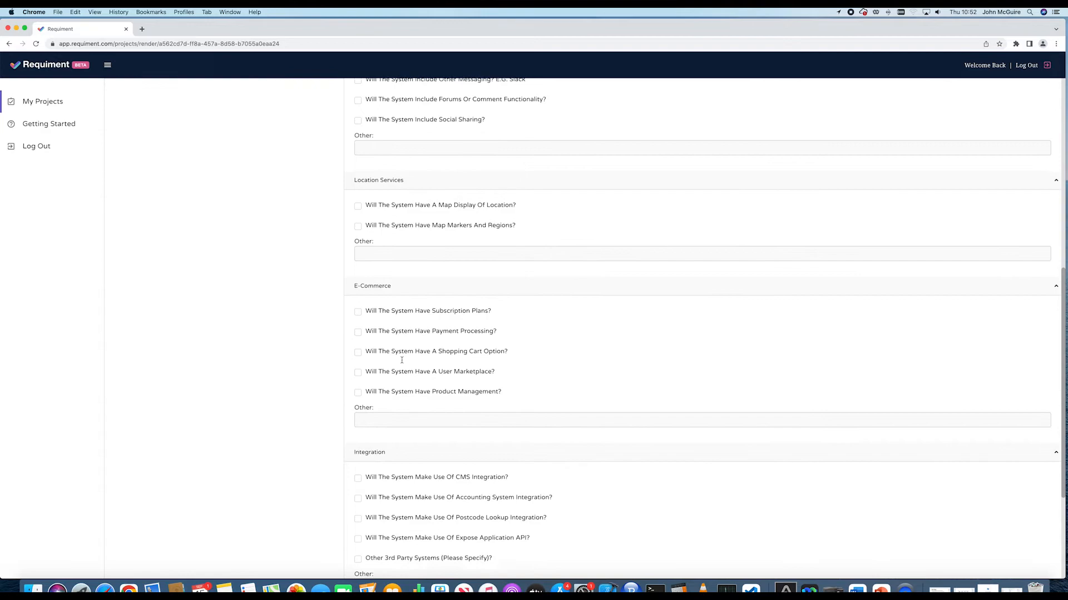
scroll(403, 362, down, 6)
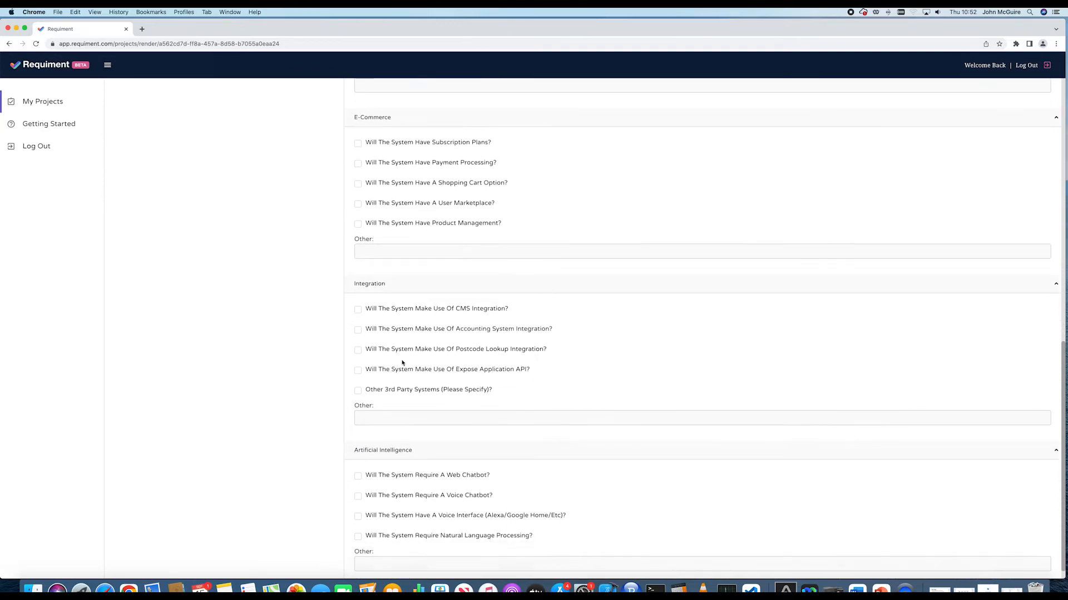
scroll(402, 363, up, 20)
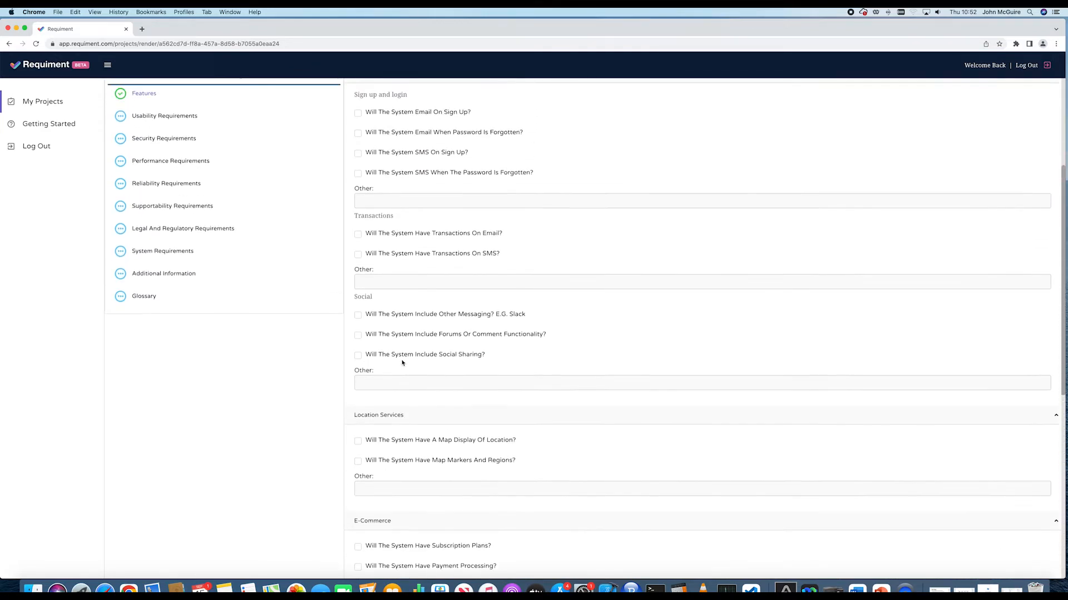
scroll(403, 363, up, 8)
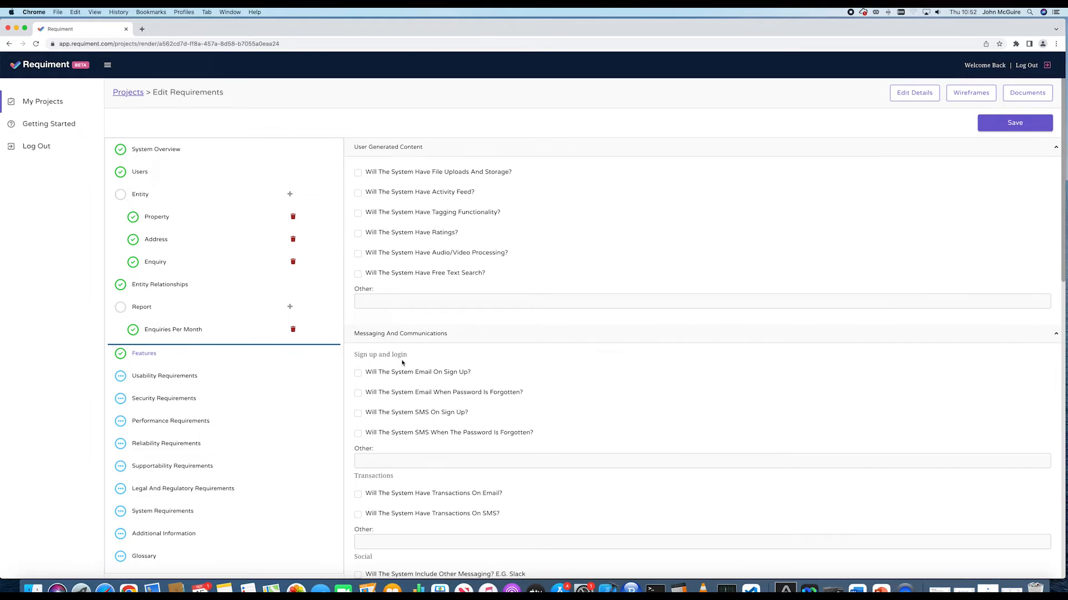
scroll(402, 362, down, 3)
scroll(403, 362, up, 3)
Step: In the usability requirements, enter "Follow EAA guidelines" as the accessibility guidelines and enable multilingual support
click(198, 378)
click(368, 194)
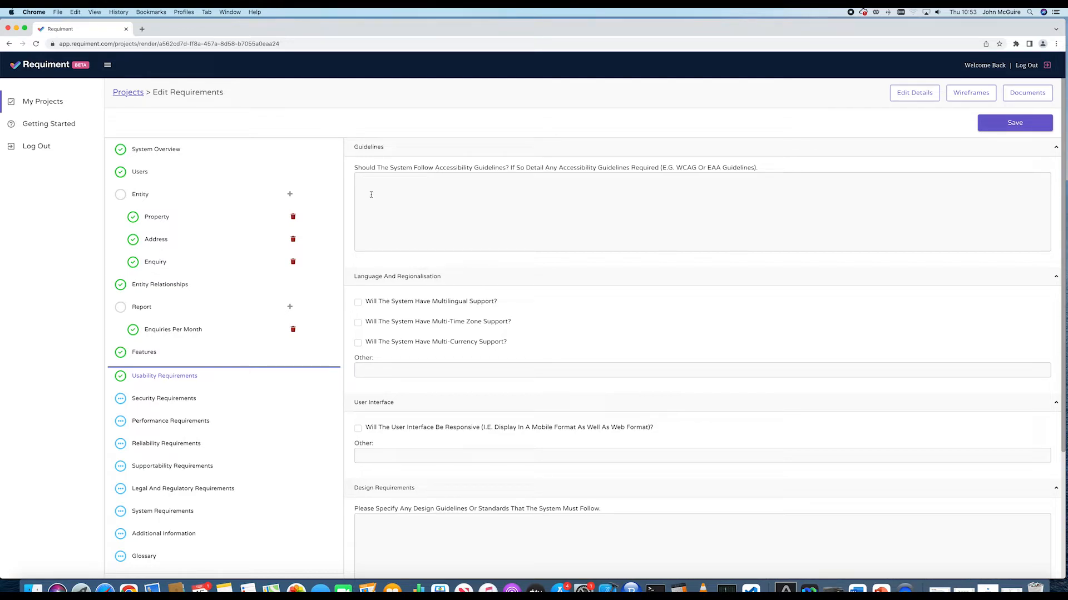
text(Follow EAA guidelines)
click(358, 303)
scroll(381, 314, down, 3)
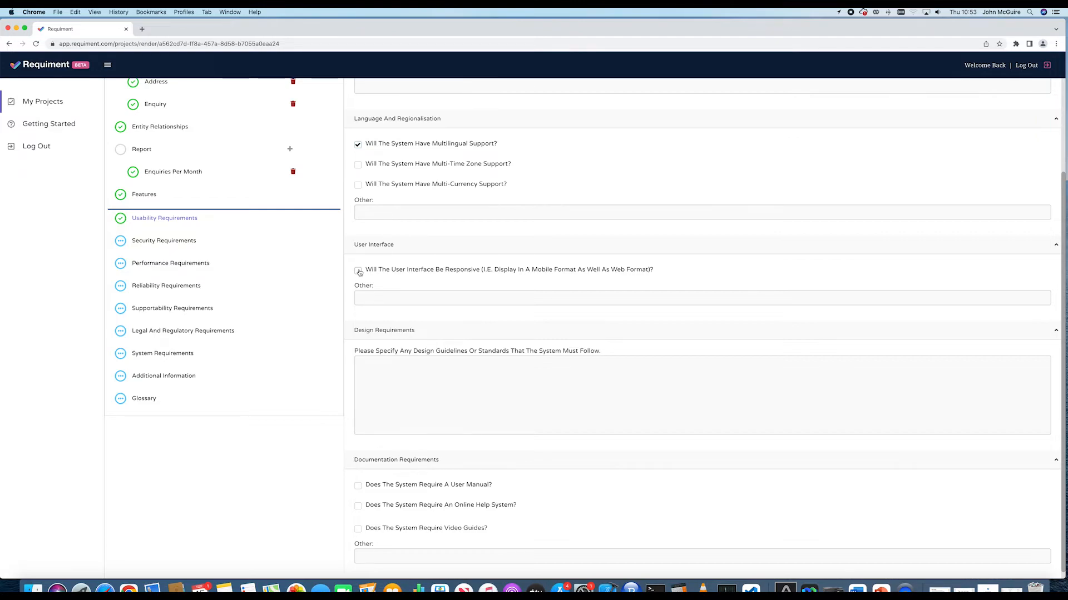
Step: Mark the user interface as responsive and enter "Follow Housing Assoc design colours." as the design guidelines
click(359, 271)
click(390, 364)
text(Folow)
text(llow)
text( Housi)
text(ng Assoc)
text( desi)
text(gn colour)
text(s.)
scroll(395, 439, down, 1)
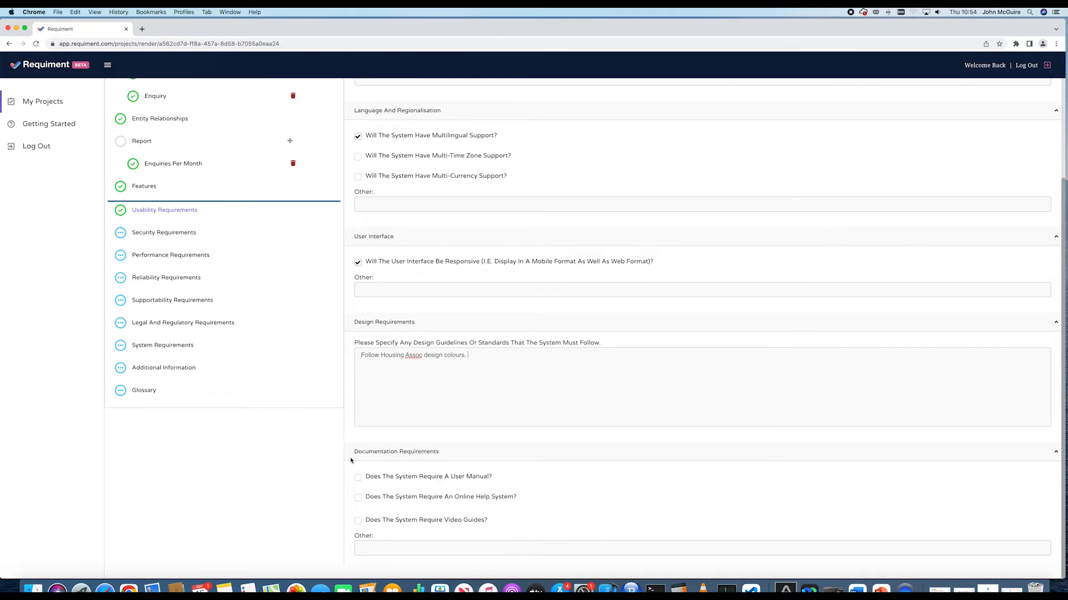
Step: In the security requirements, enter "Must follow the housing association password policy." as the access requirement, with spelling corrected
scroll(319, 456, up, 5)
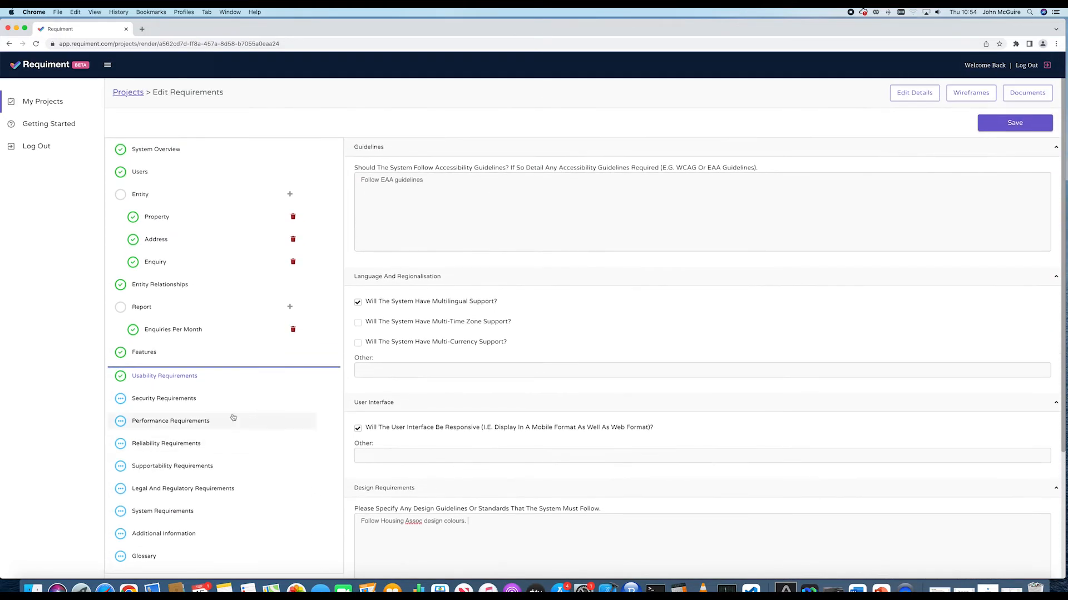
click(169, 397)
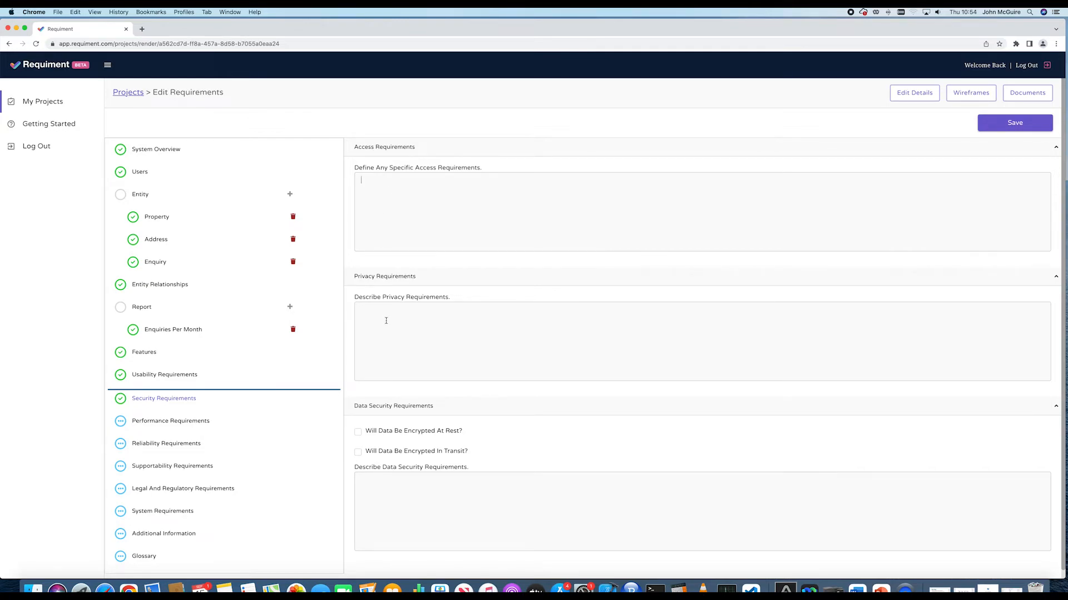
scroll(386, 321, down, 1)
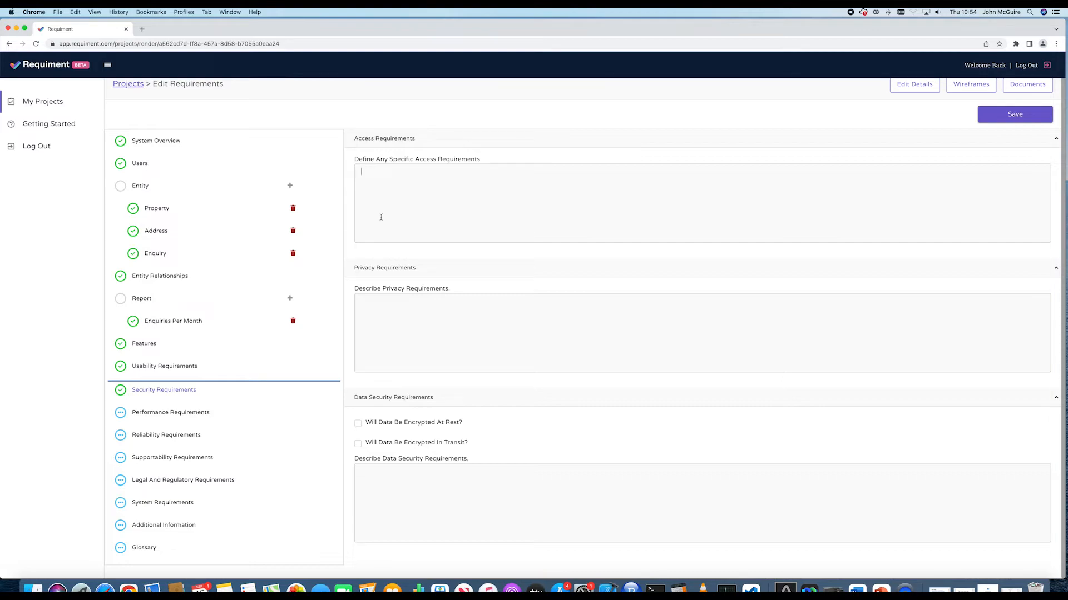
text(Must foolow the housing assocation pa)
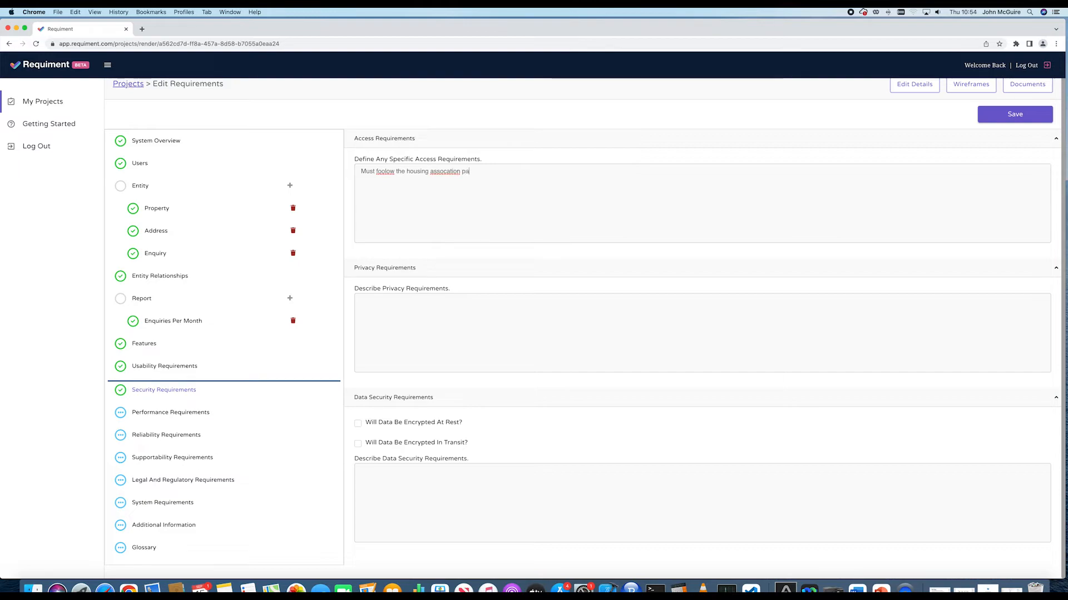
text(ssword policy.)
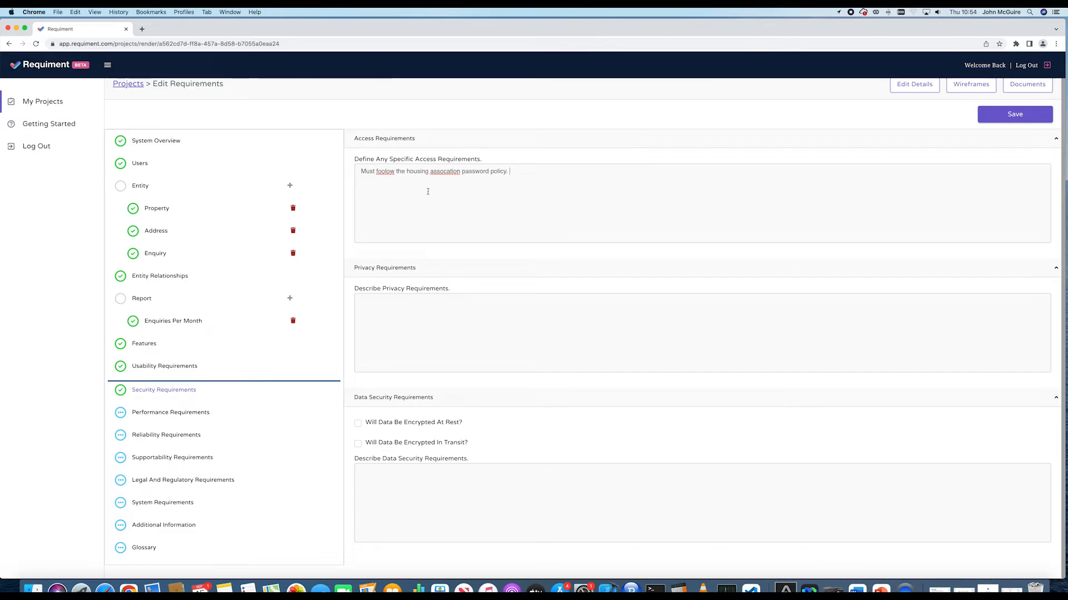
click(445, 172)
text(i)
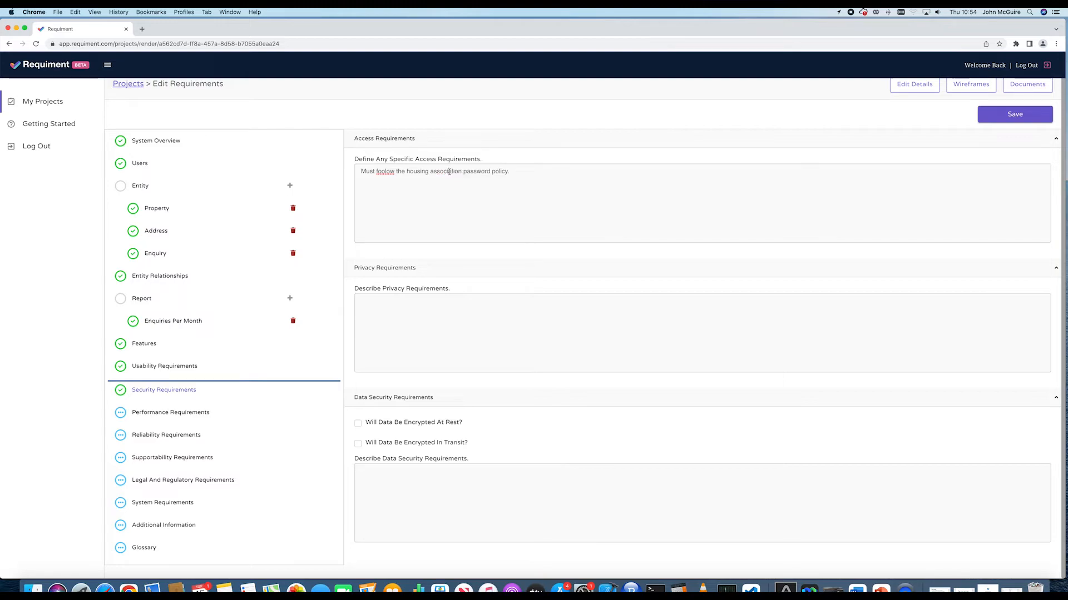
click(384, 172)
key(BackSpace)
text(l)
Step: Append "(Mix upper/lower characters plus number plus symbol)" to the access requirements text
click(532, 169)
text(()
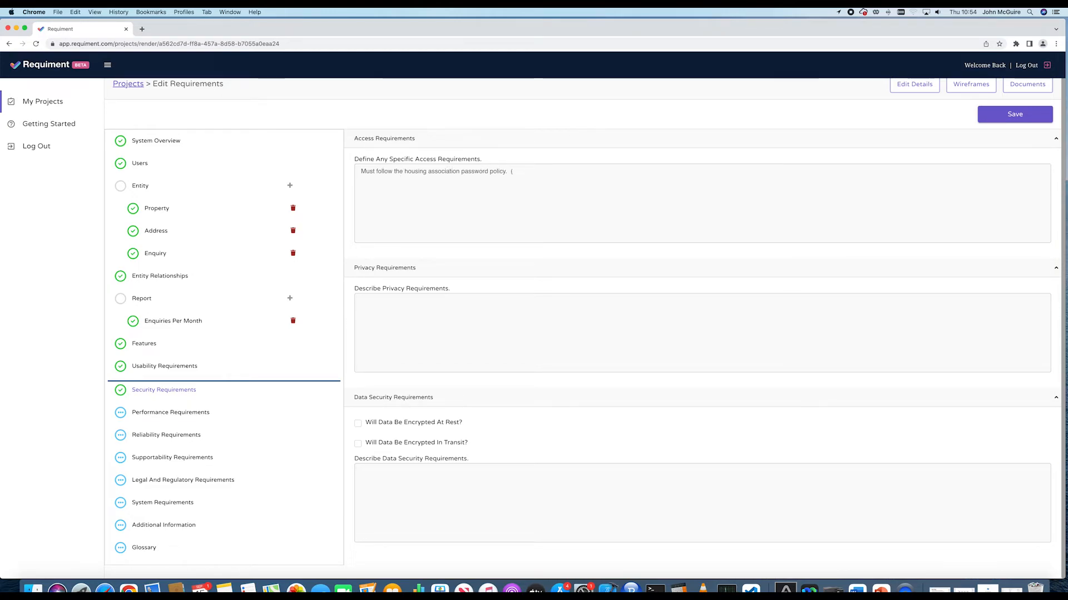
text(Mix upper)
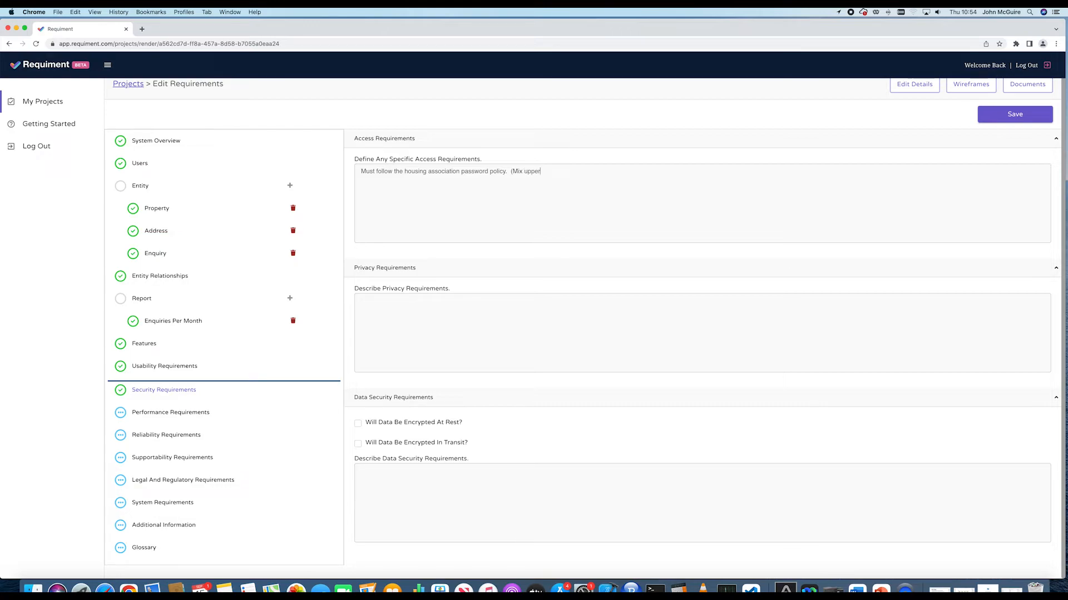
text(/lower character)
text(s plu numbe)
text(r plus symbol))
text(s)
Step: Enter "Tenant must accept Terms and Privacy Policy of site." as the privacy requirement and enable data encryption at rest and in transit
text(Tenant must)
text( acce)
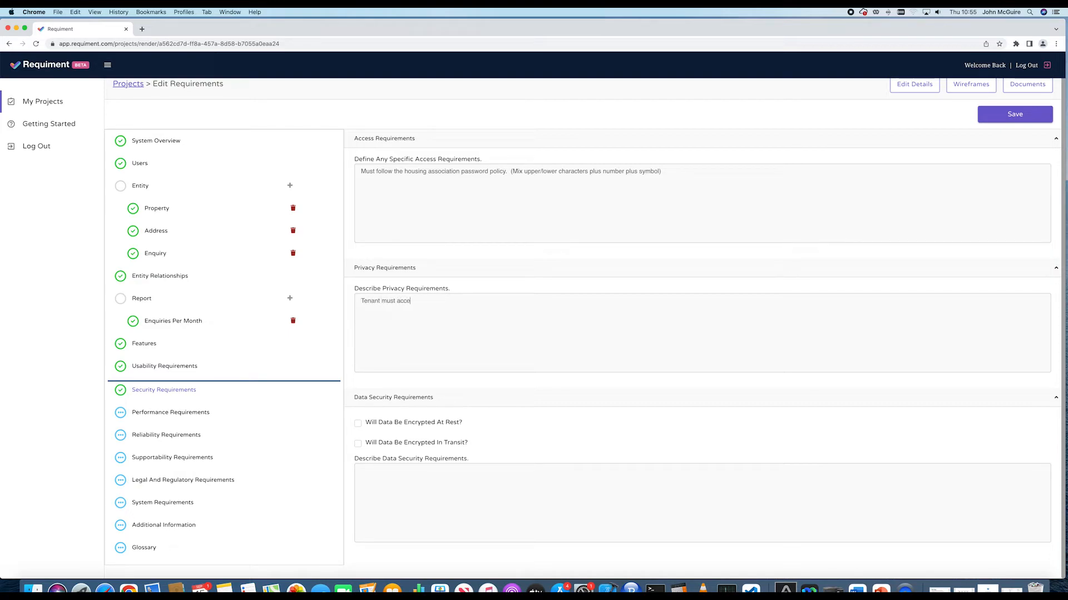
text(pt Terms and Privacy Policy of site.)
click(358, 424)
click(358, 443)
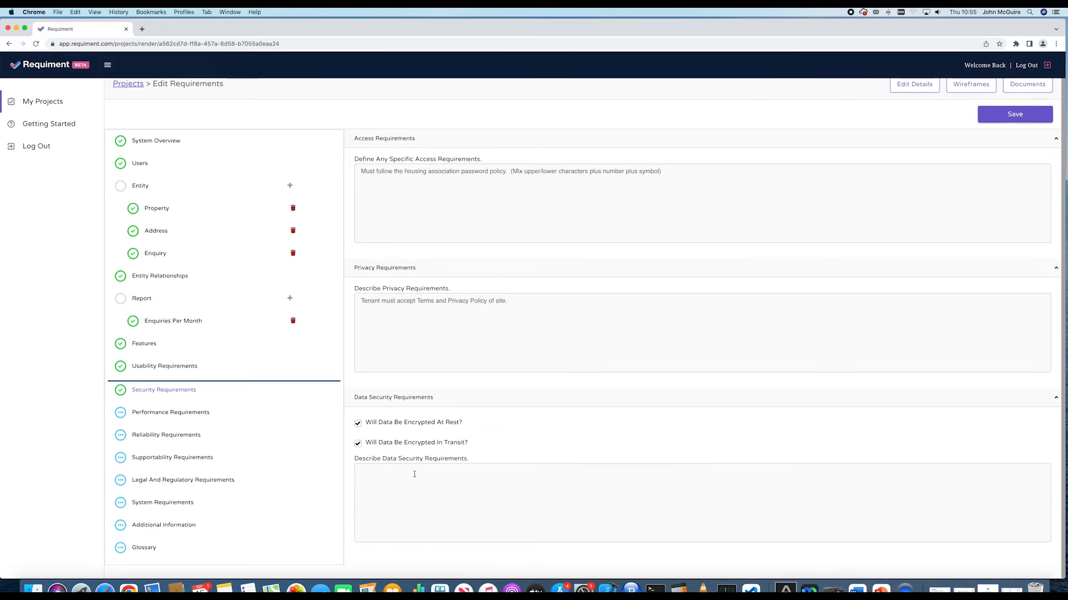
Step: In the performance requirements, describe the requirement as "All pages must respond within 0.5 seconds."
scroll(311, 456, up, 1)
click(192, 424)
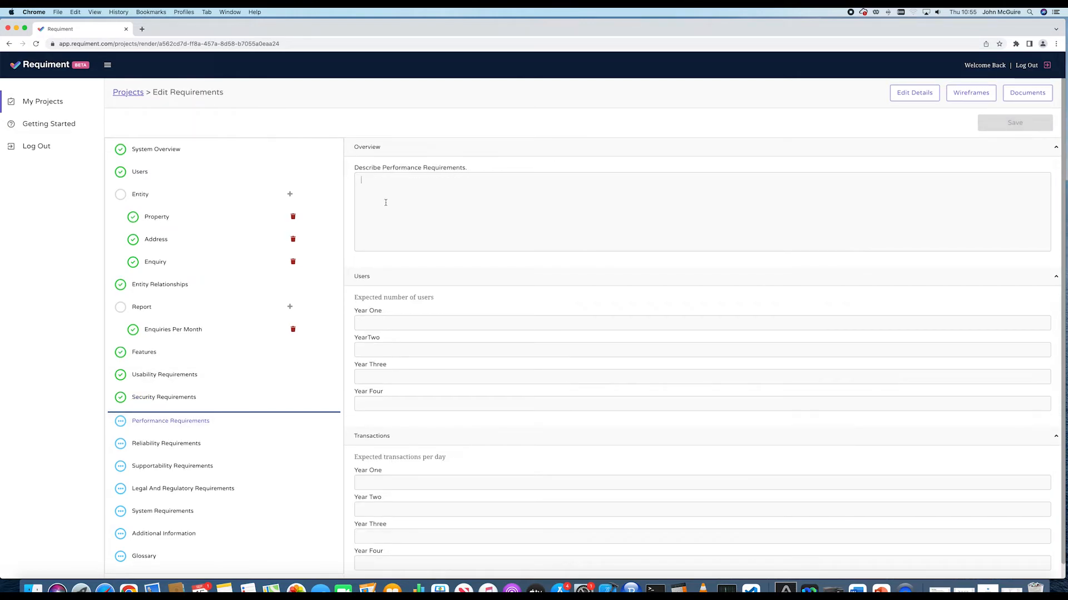
text(All pages )
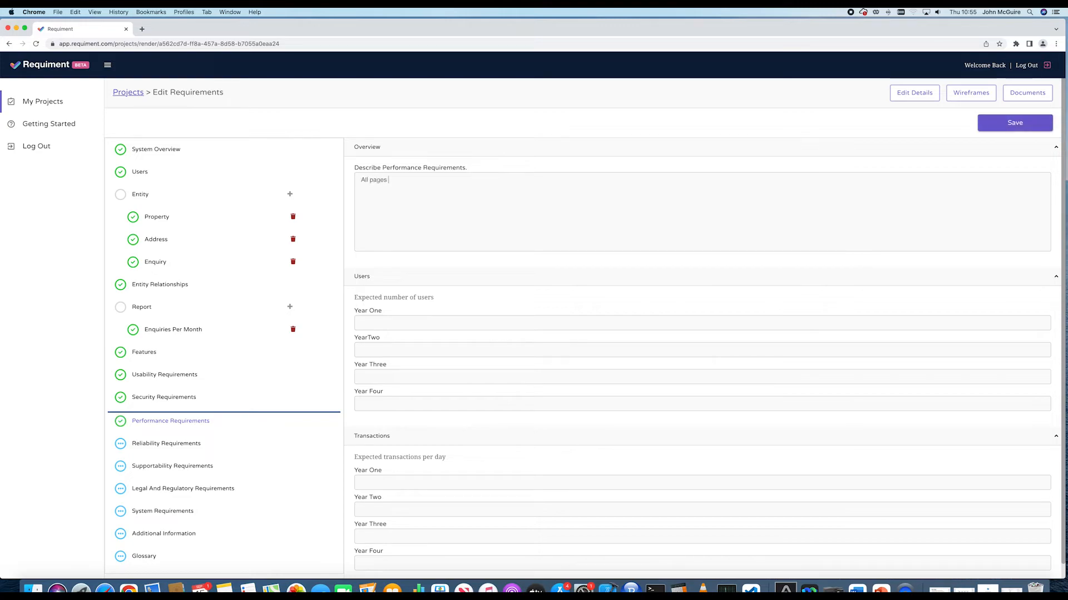
text(must r)
text(esod)
text(nd wi)
key(BackSpace)
key(BackSpace)
key(BackSpace)
key(BackSpace)
key(BackSpace)
text(pond eith)
key(BackSpace)
text(withon 0.5 se)
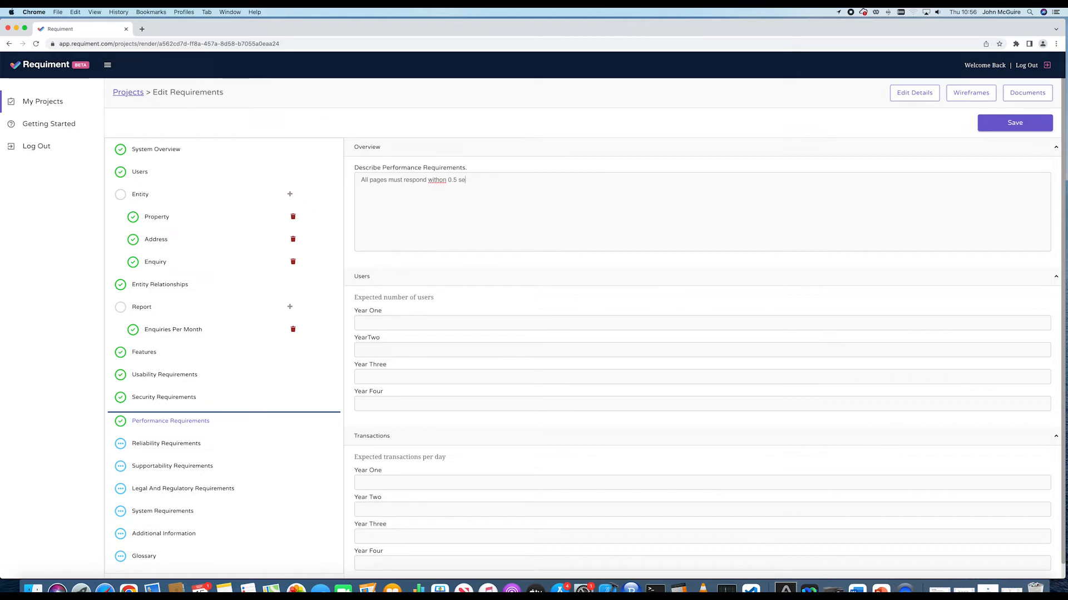
text(conds.)
click(442, 180)
key(BackSpace)
text(i)
Step: Set the expected number of users for years one to four to 100, 1000, 10000 and 100000
click(379, 325)
text(1001000)
key(Tab)
text(100001000000)
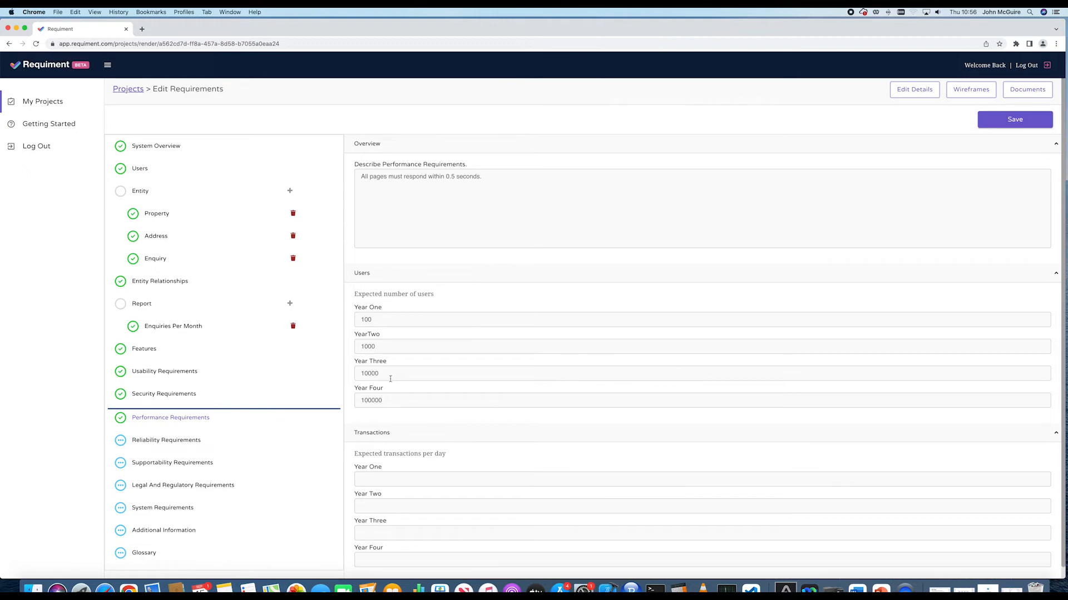
scroll(390, 378, down, 1)
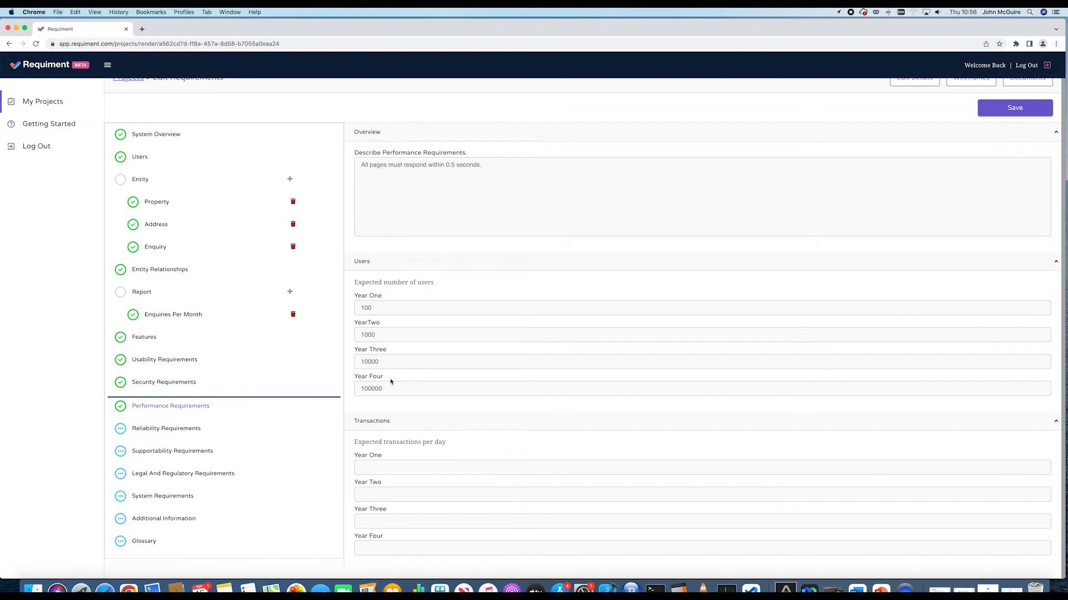
click(391, 466)
text(10010100)
key(Tab)
text(10101010)
key(Tab)
text(1001010101010)
key(Tab)
text(1010101010)
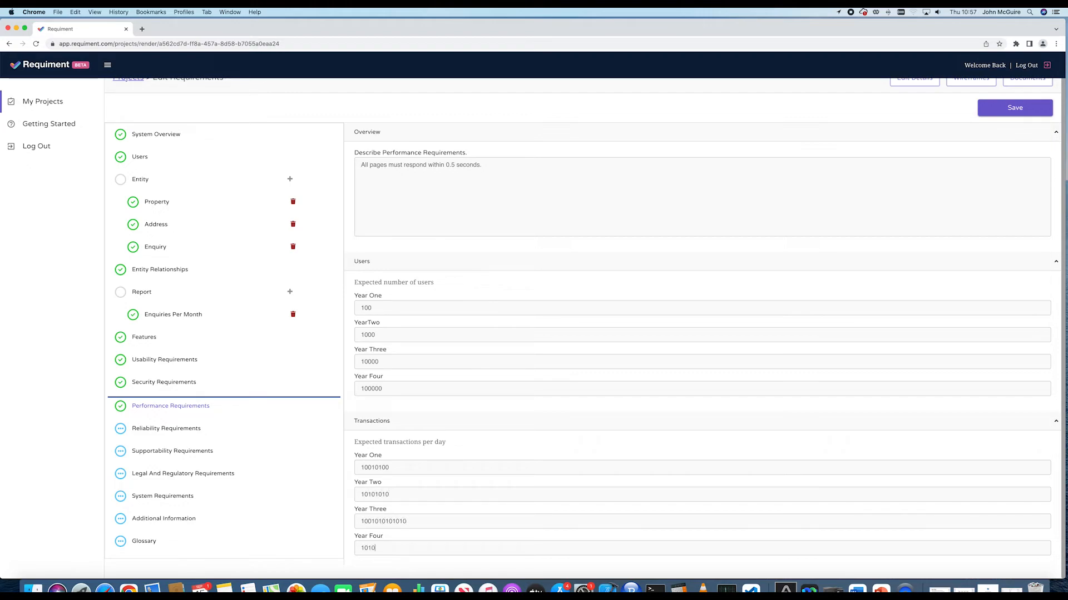
text(10100)
Step: Enter "Must be available 99.999% of time." as the reliability requirement
click(200, 431)
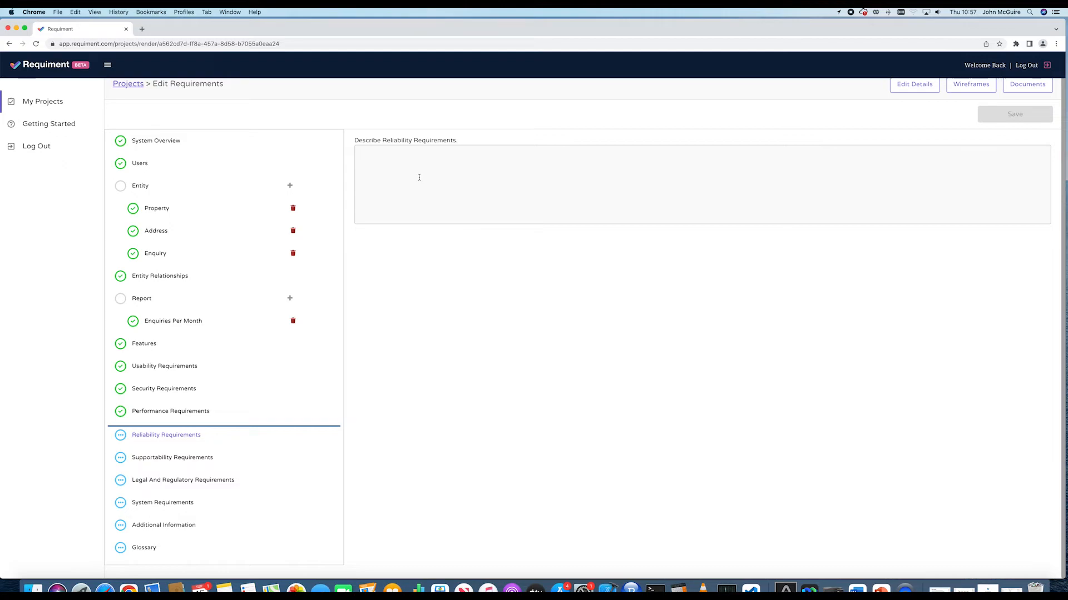
text(Mu)
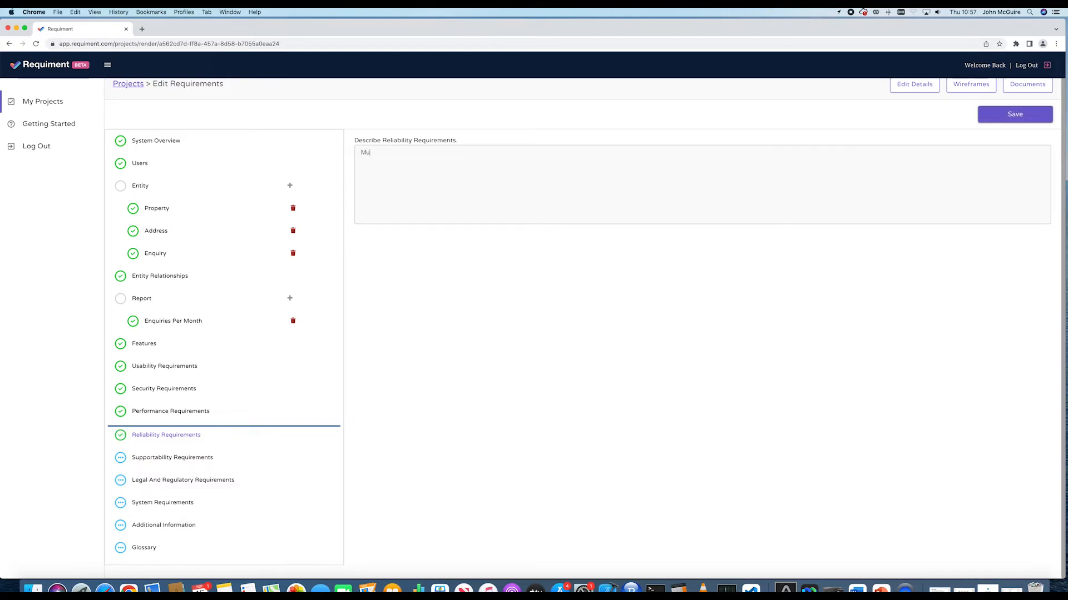
text(st be available 99.999% of time.)
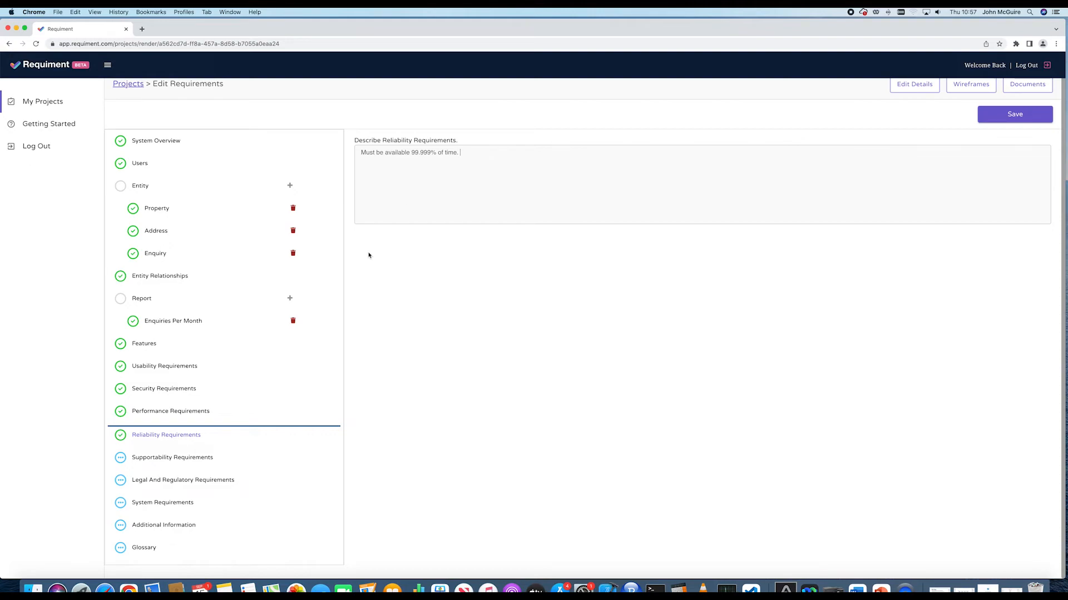
Step: Enter "Must be supportable by HA front line staff." as the supportability requirement
click(178, 456)
click(389, 180)
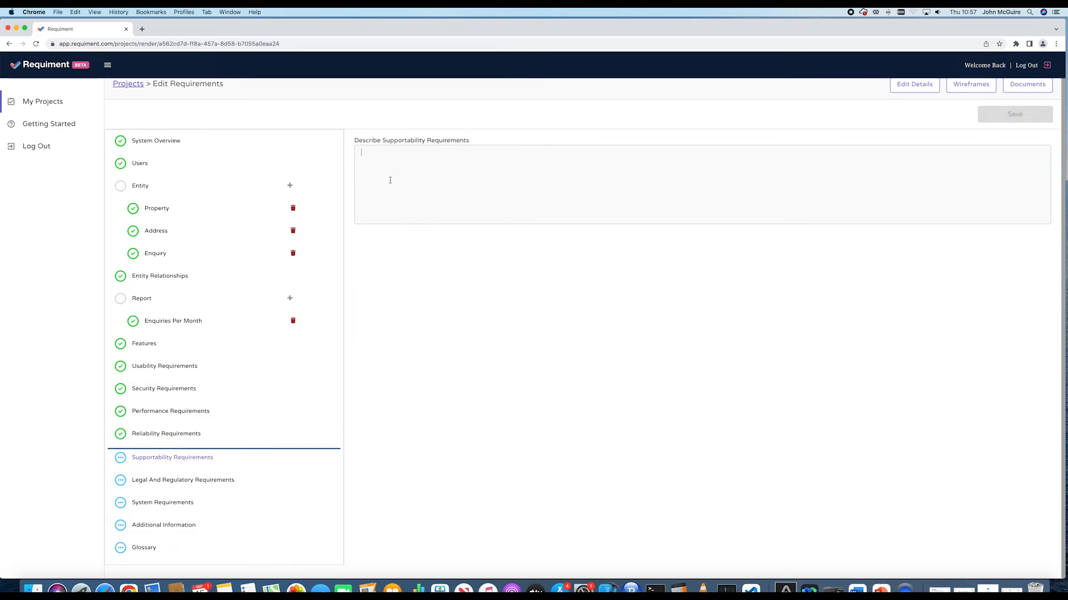
click(390, 179)
text(Must be )
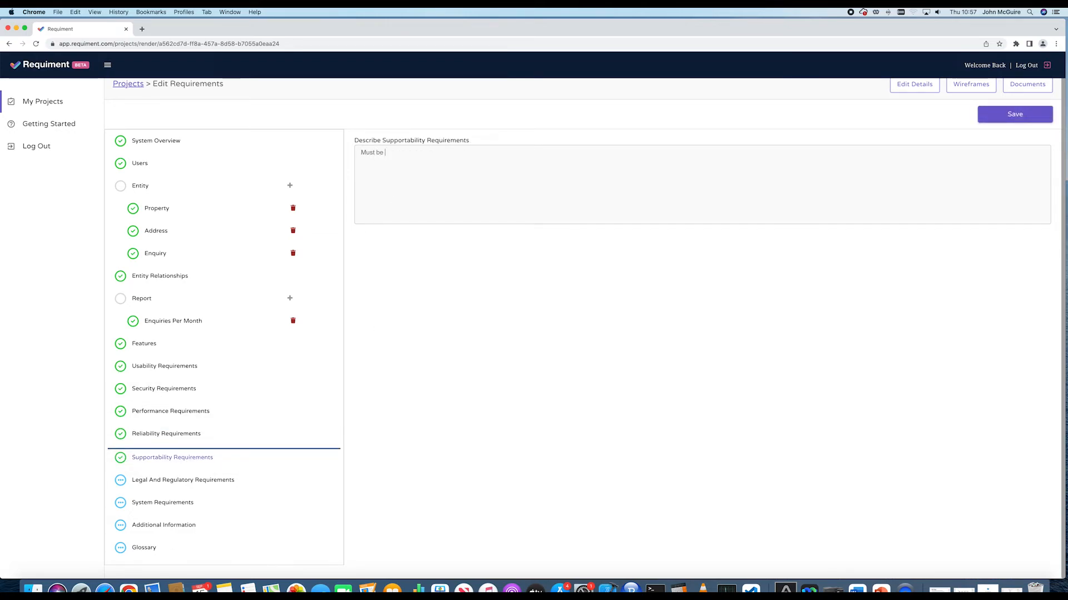
text(supportable by HA front line staff.)
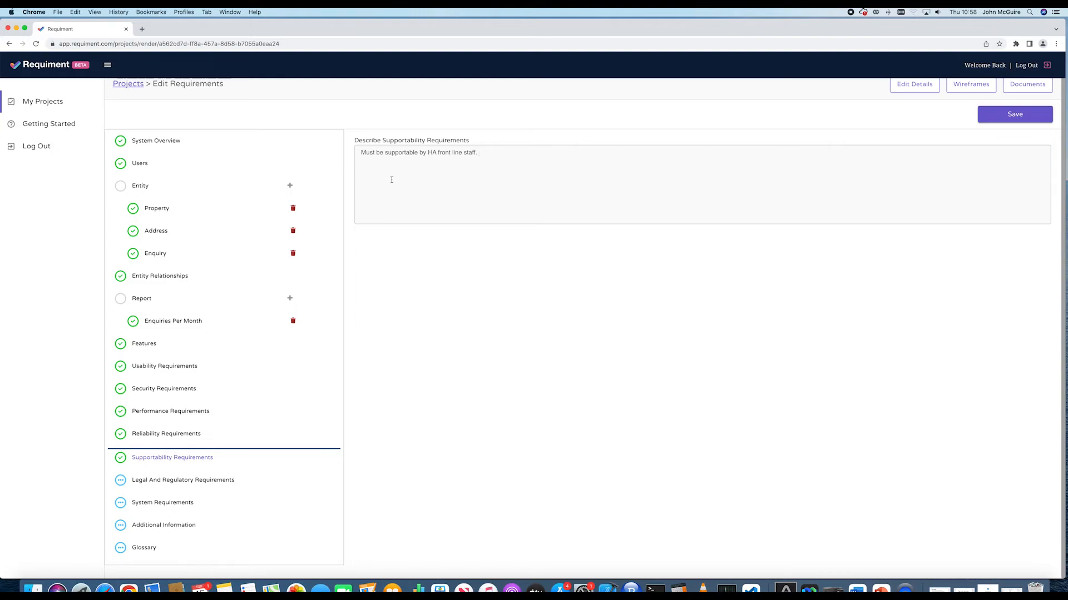
Step: Enter "System must follow GDP and allow tenant to delete their account and data." as the legal and regulatory requirement
click(209, 478)
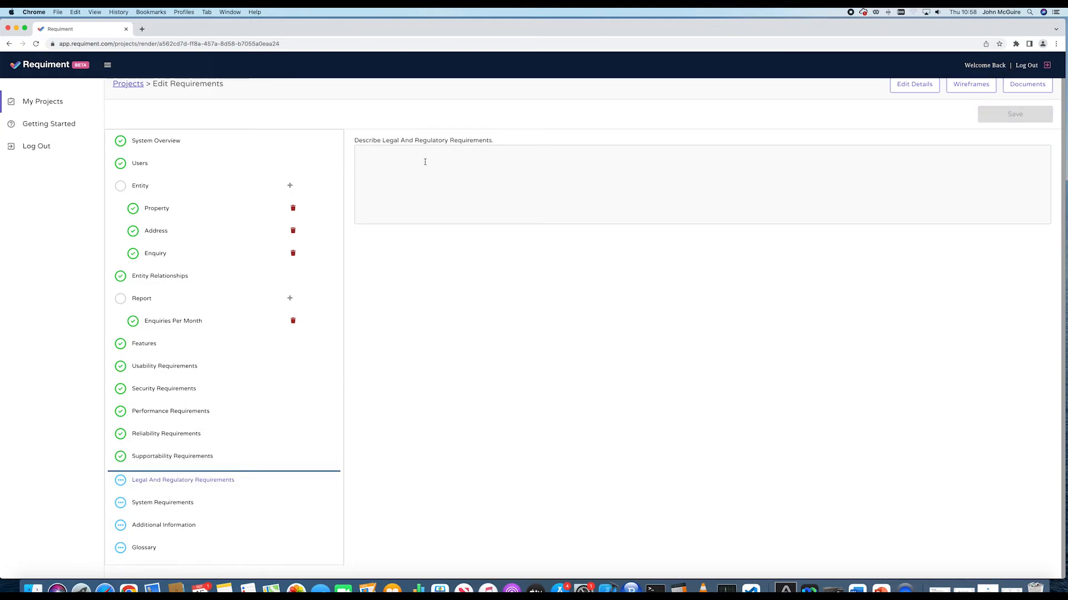
text(Tenant)
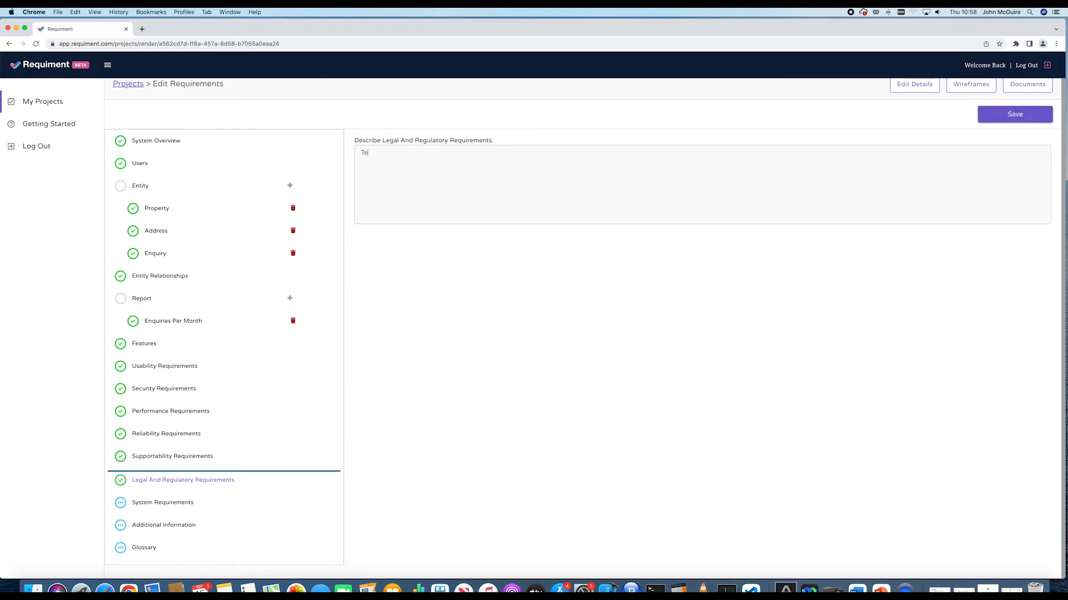
key(BackSpace)
key(BackSpace)
key(BackSpace)
key(BackSpace)
key(BackSpace)
key(BackSpace)
key(BackSpace)
text(System must follow GDP and allow tenant to delete their )
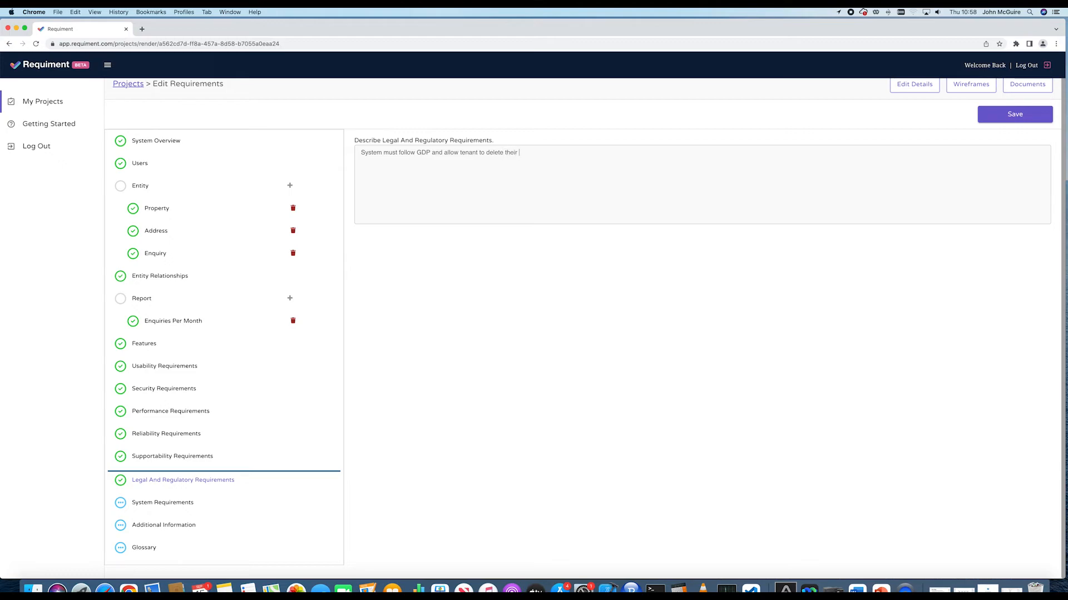
text(account and data.)
Step: In the system requirements, set the system type to Browser based
click(170, 505)
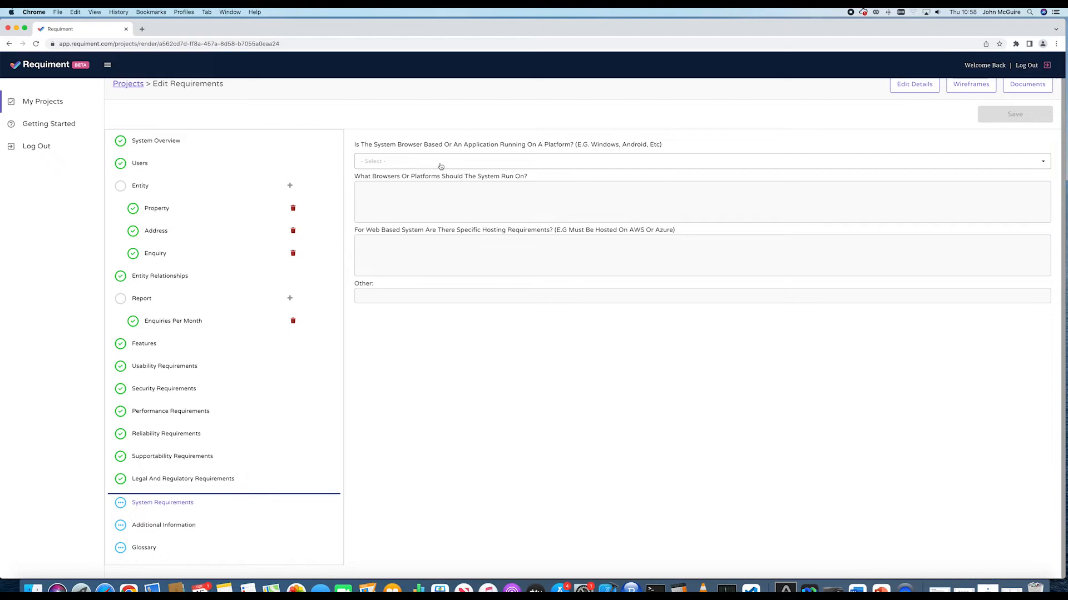
click(440, 166)
click(415, 185)
click(415, 186)
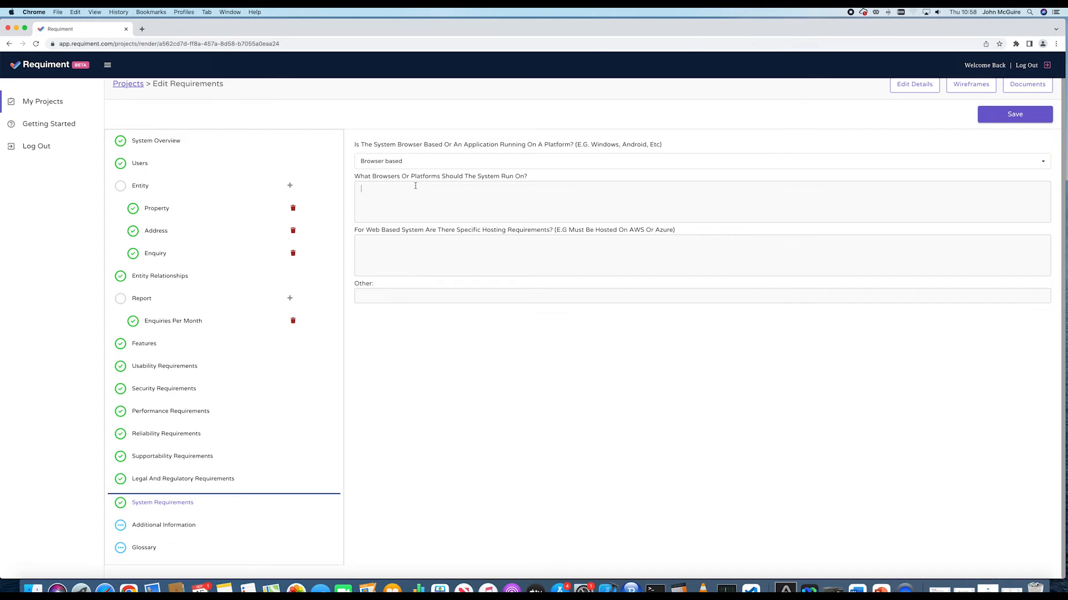
Step: Enter "Chrome, Edge and Safari on Window and Mac. Version are versions released after 2017." as the supported browsers and platforms
text(Chrome, Edge and Safari on Window and Mac)
key(BackSpace)
text(Version are)
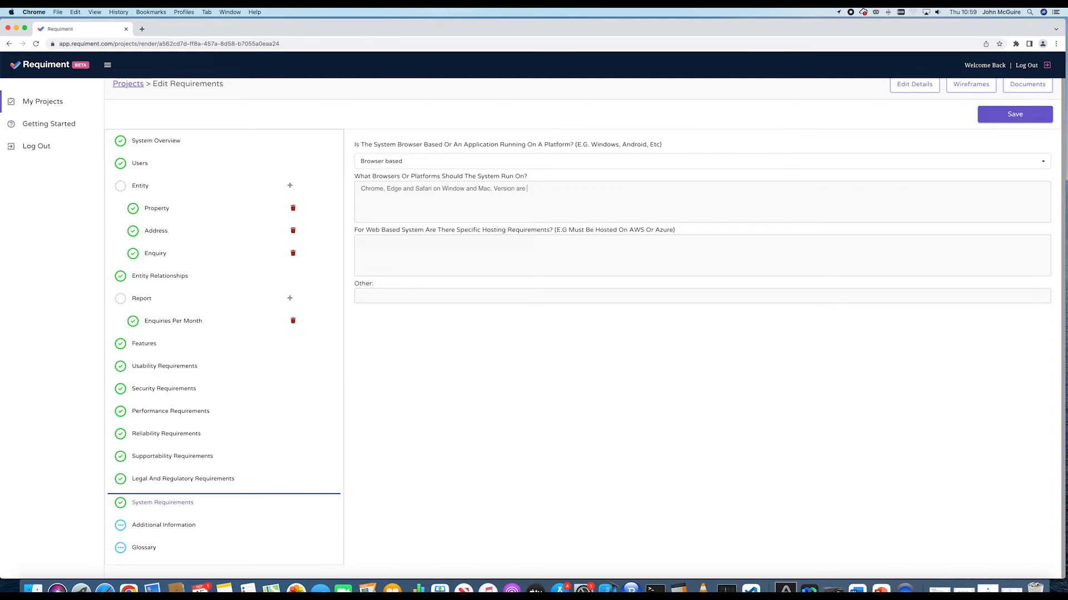
text( versions relelase)
key(BackSpace)
text(d after 2017)
click(563, 189)
key(BackSpace)
Step: Enter "HA standard is for AWS." as the hosting requirement for the web-based system
click(434, 244)
text(HA standard )
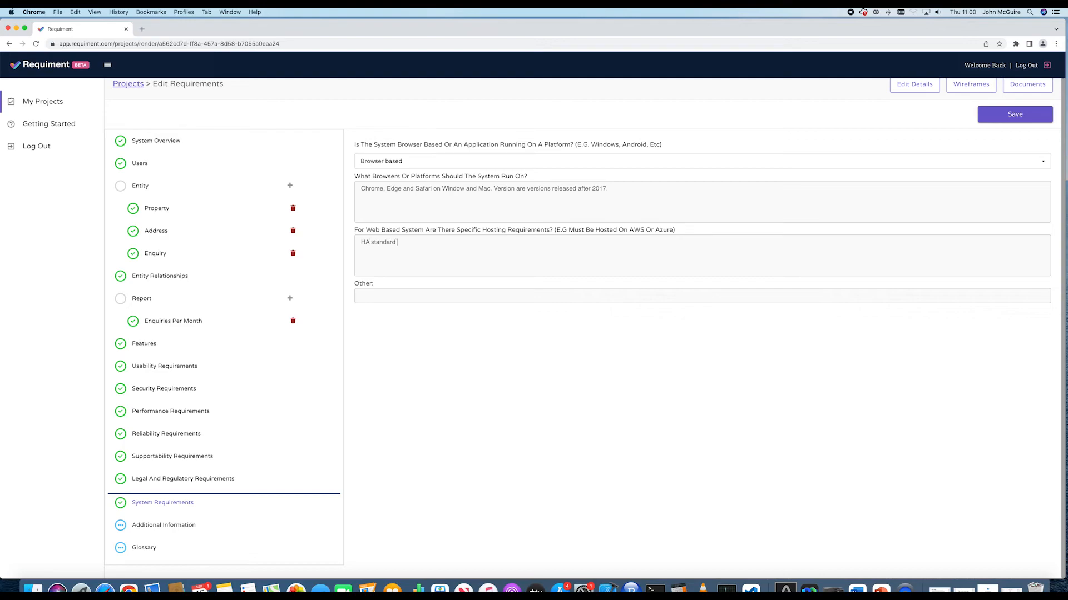
text(is for AWS.)
Step: Skip the additional information and save a glossary term "Property" with the description "A property for rental."
click(187, 530)
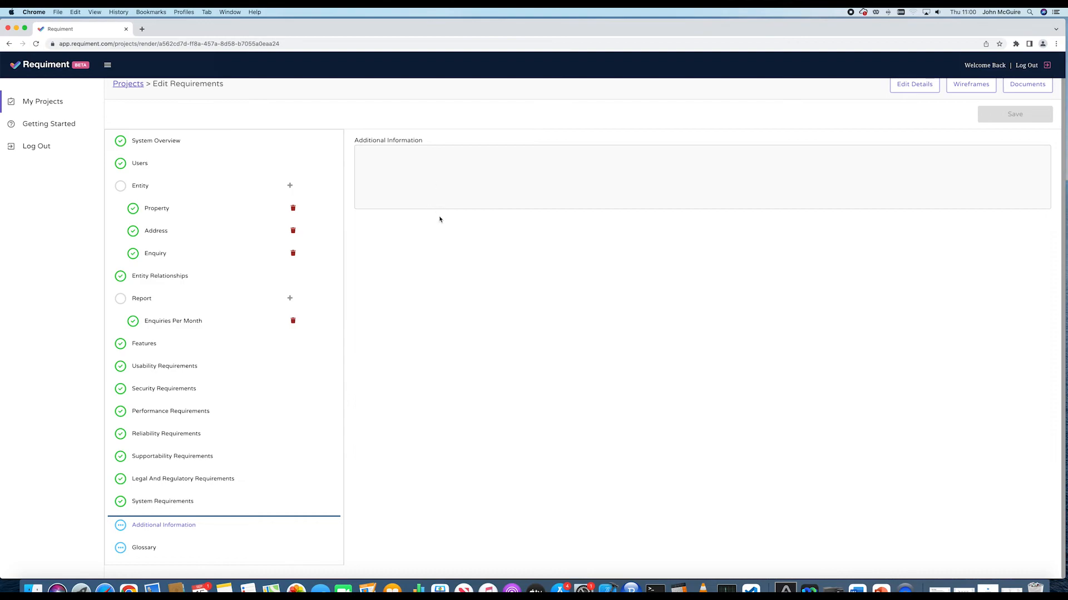
click(186, 550)
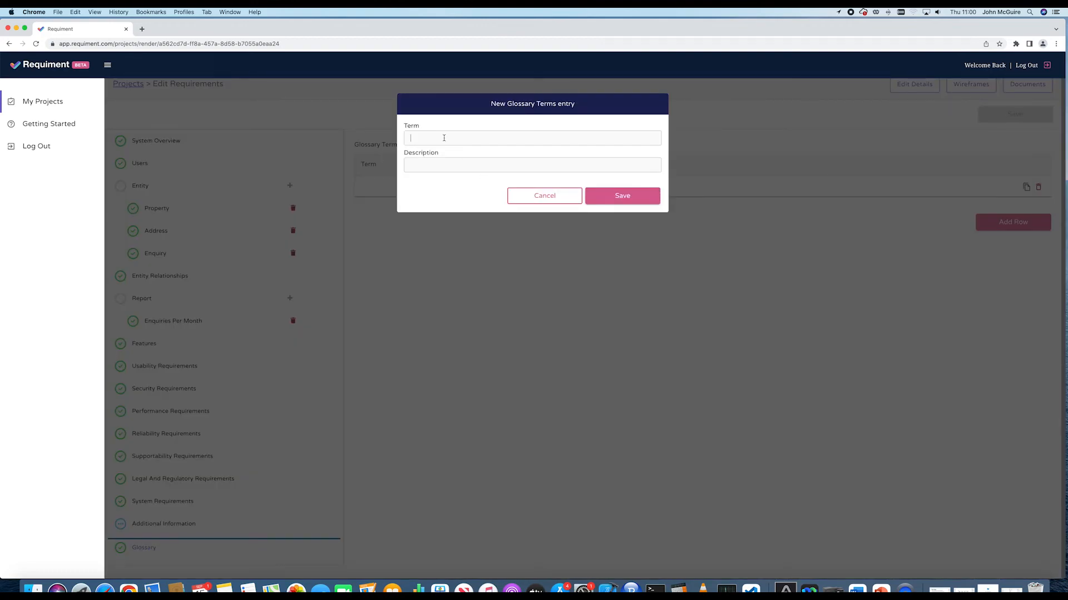
text(Proper)
text(A proep)
key(BackSpace)
key(BackSpace)
text(perty for ren)
click(599, 196)
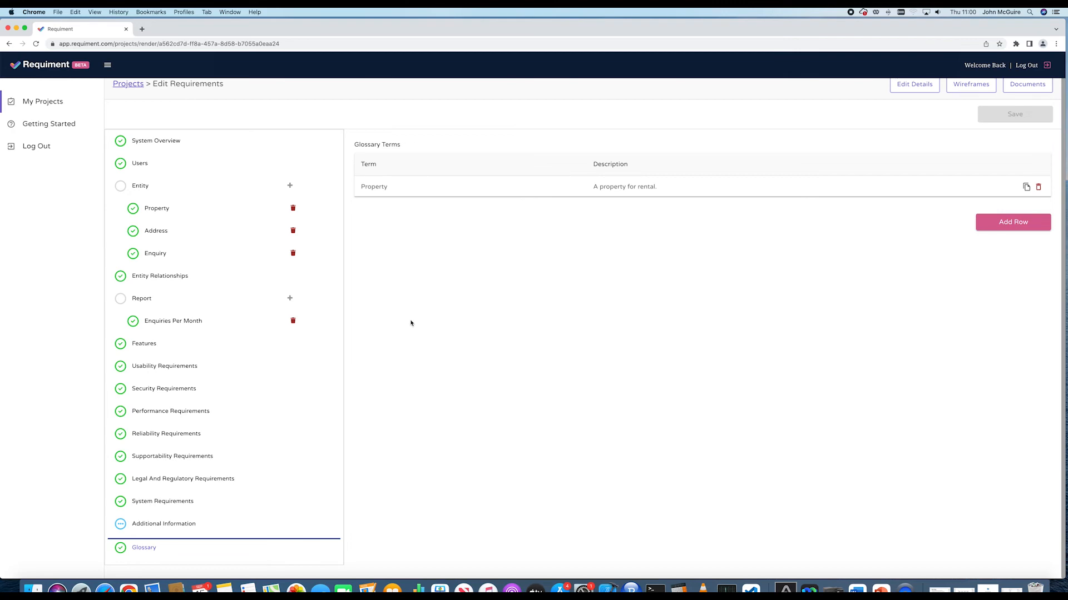
Step: Generate the Requirements Document for the project, refresh its status and open the downloaded .docx file in Word
scroll(411, 323, up, 1)
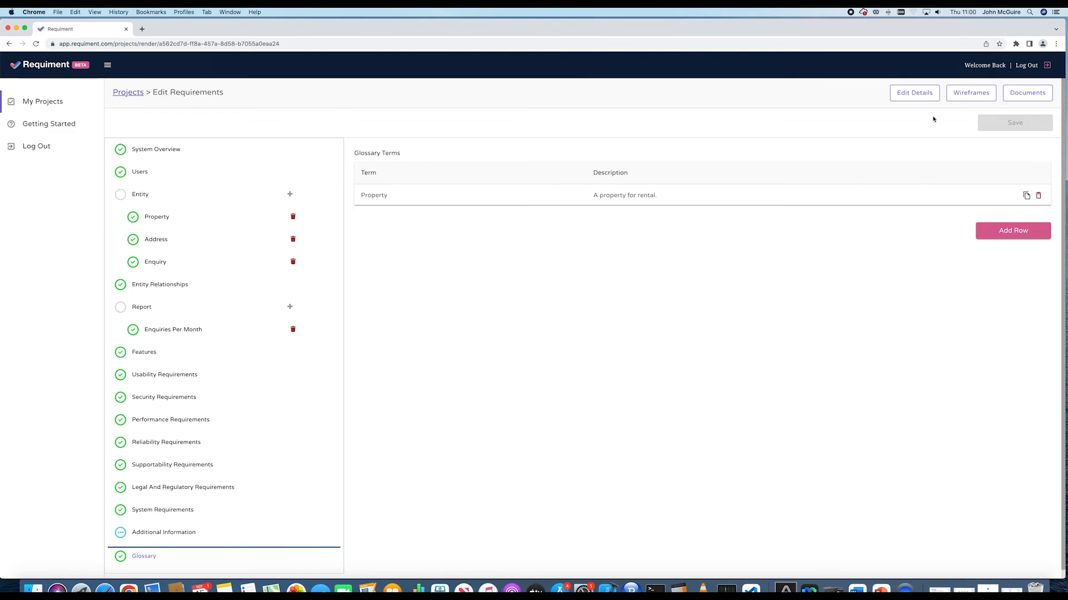
click(1025, 94)
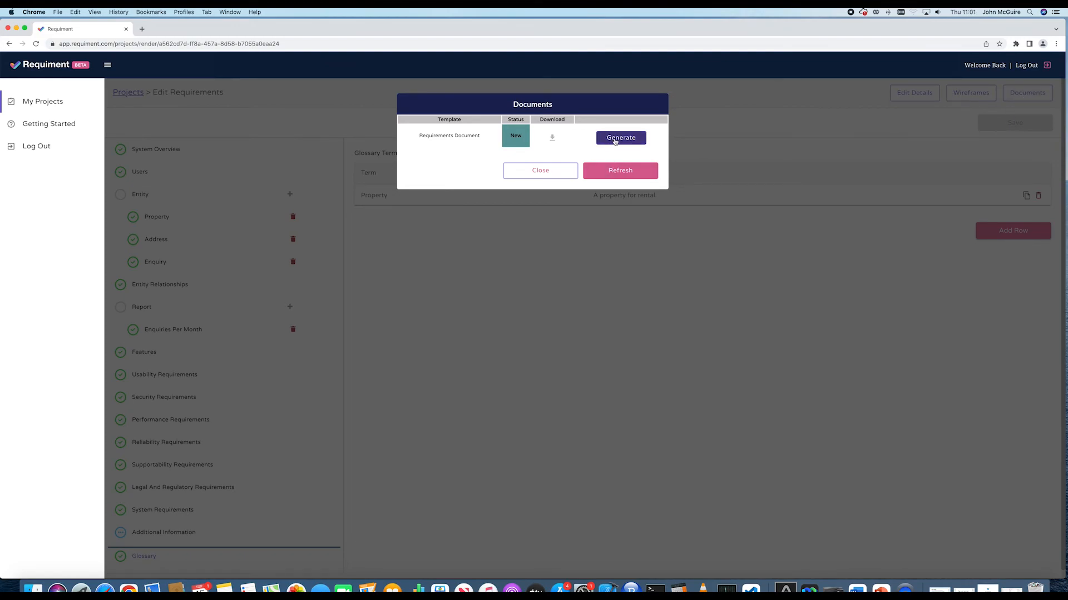
click(615, 141)
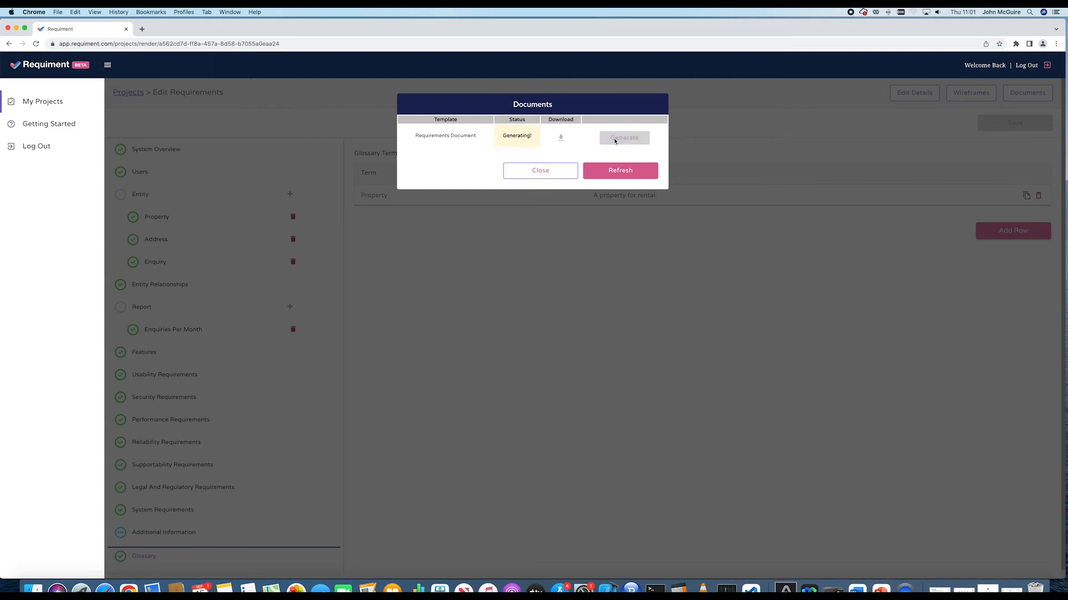
click(609, 173)
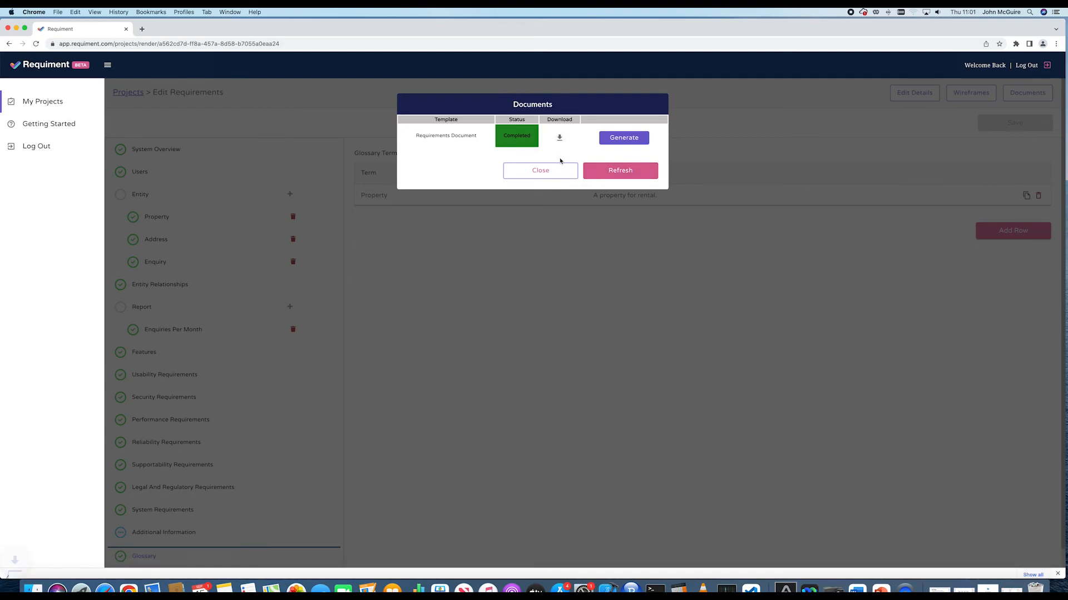
click(62, 565)
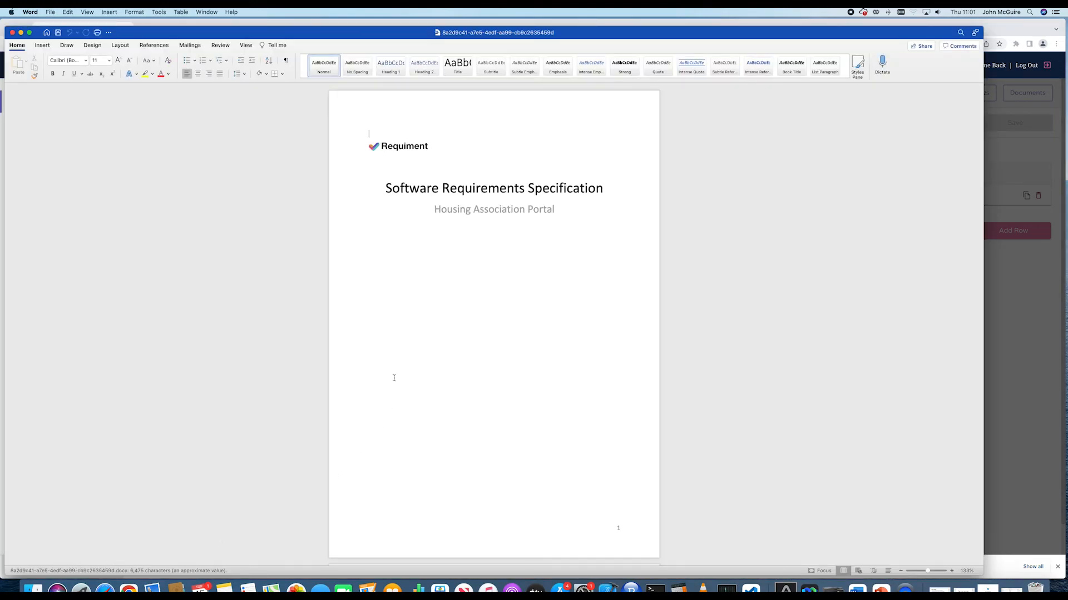
Step: Review the Software Requirements Specification from the cover page through the system overview, users, entities and entity relationships
scroll(394, 378, down, 15)
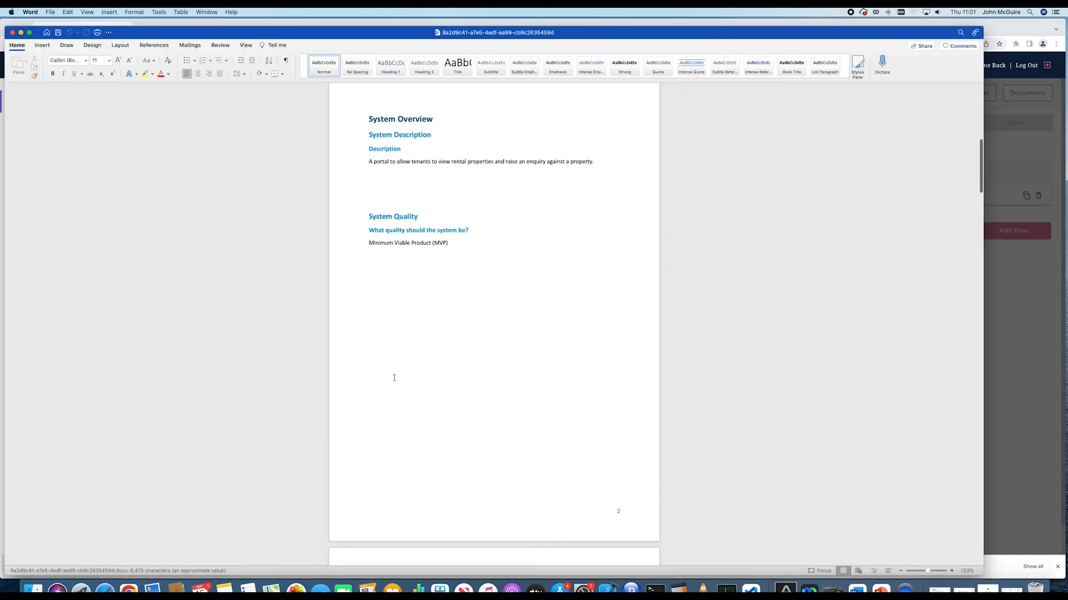
scroll(394, 378, down, 15)
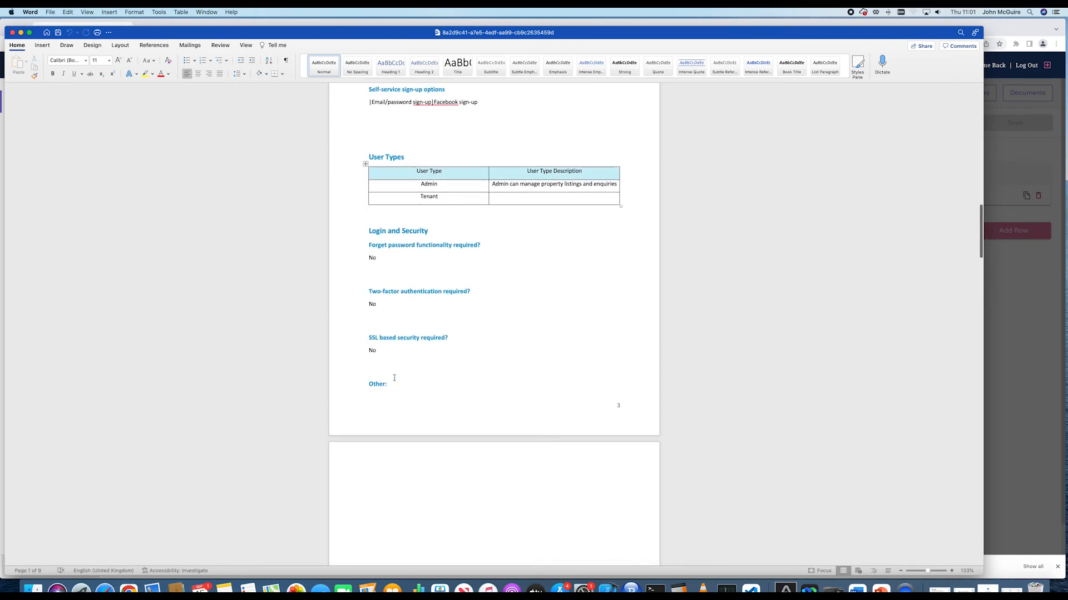
scroll(393, 378, down, 15)
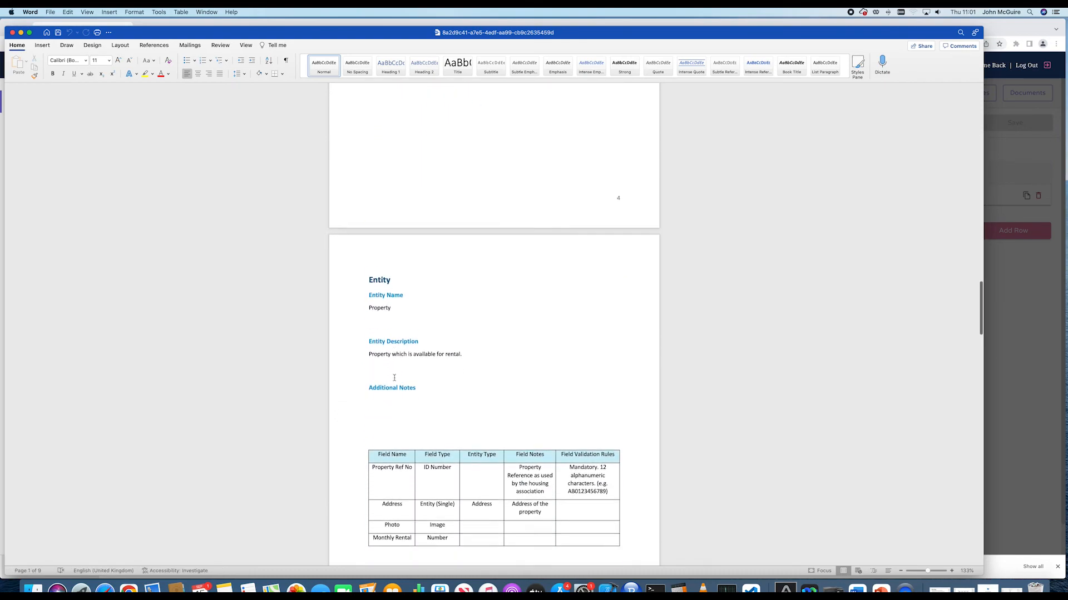
scroll(394, 378, down, 10)
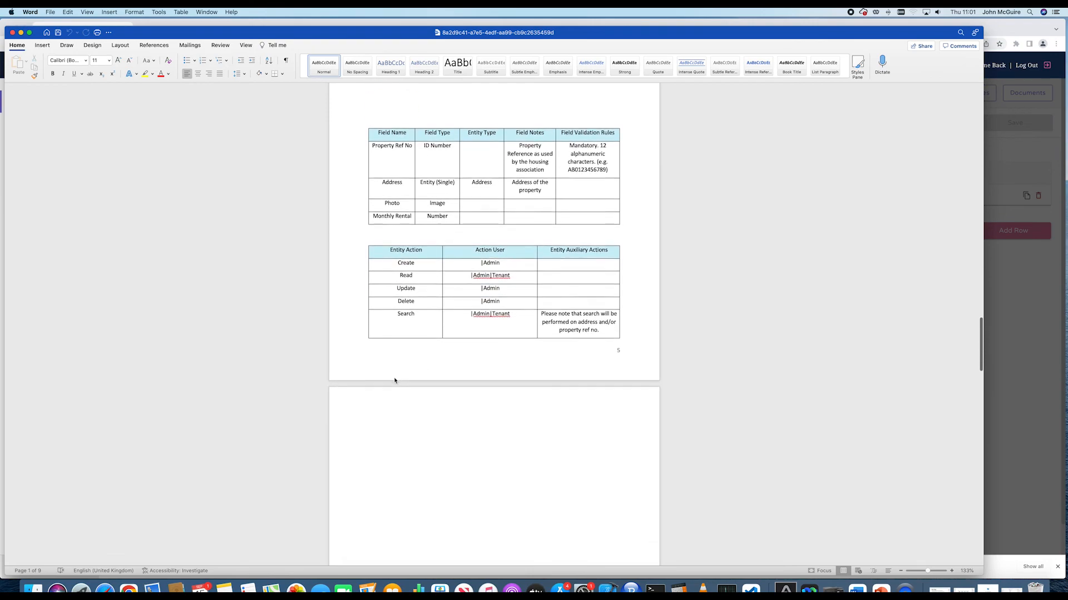
scroll(395, 379, down, 15)
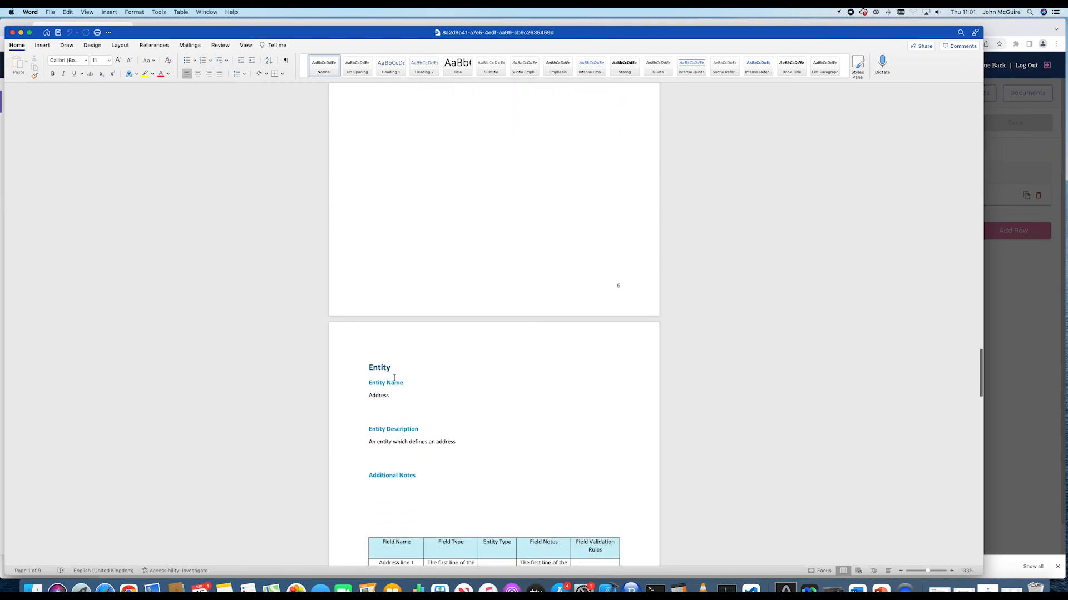
scroll(394, 378, down, 15)
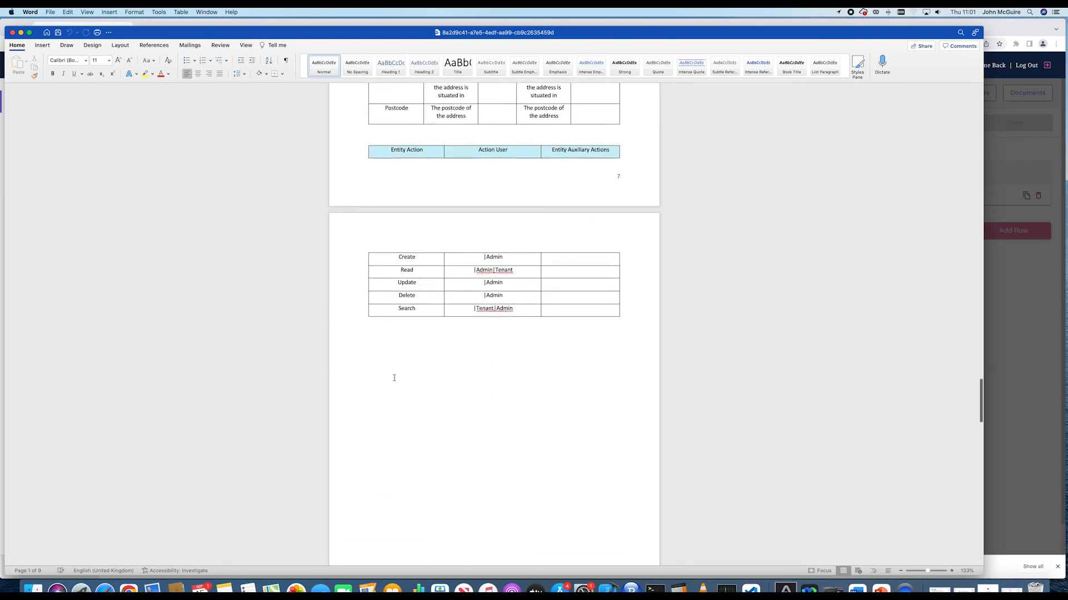
scroll(394, 378, down, 15)
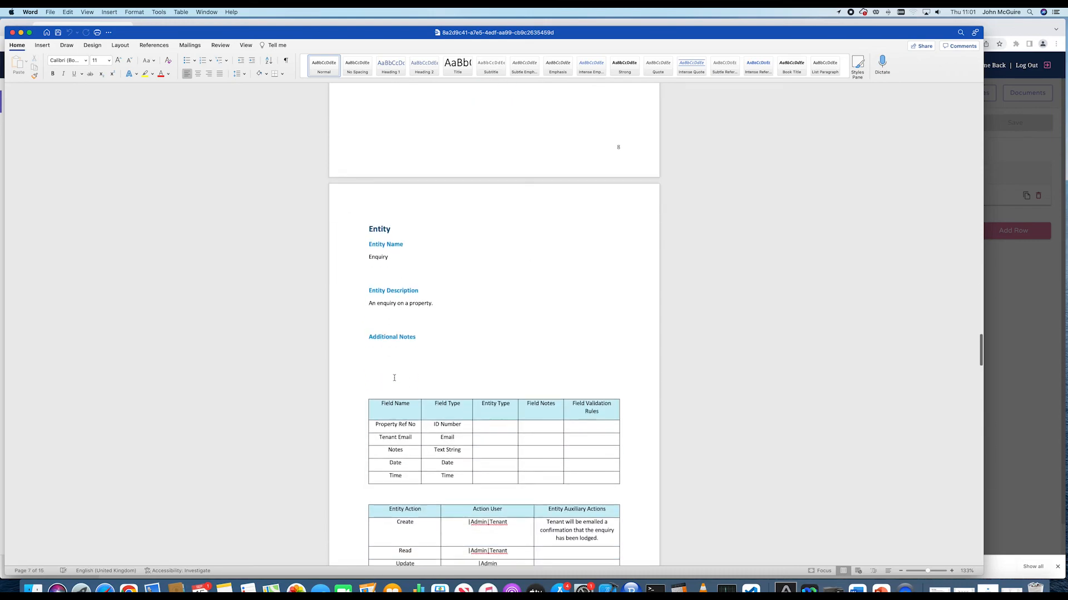
scroll(394, 378, down, 15)
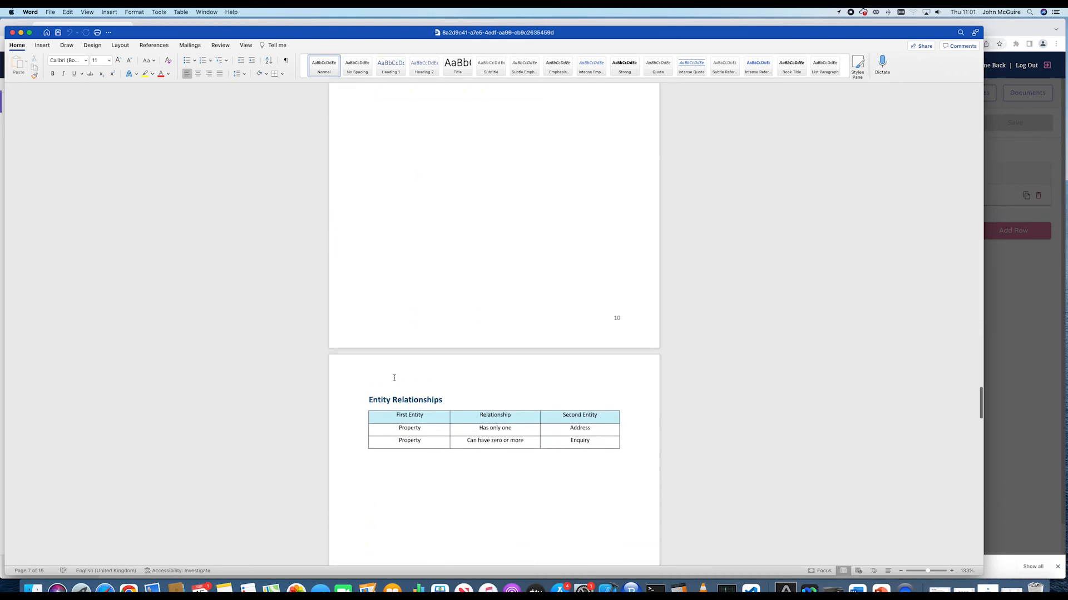
scroll(394, 378, up, 15)
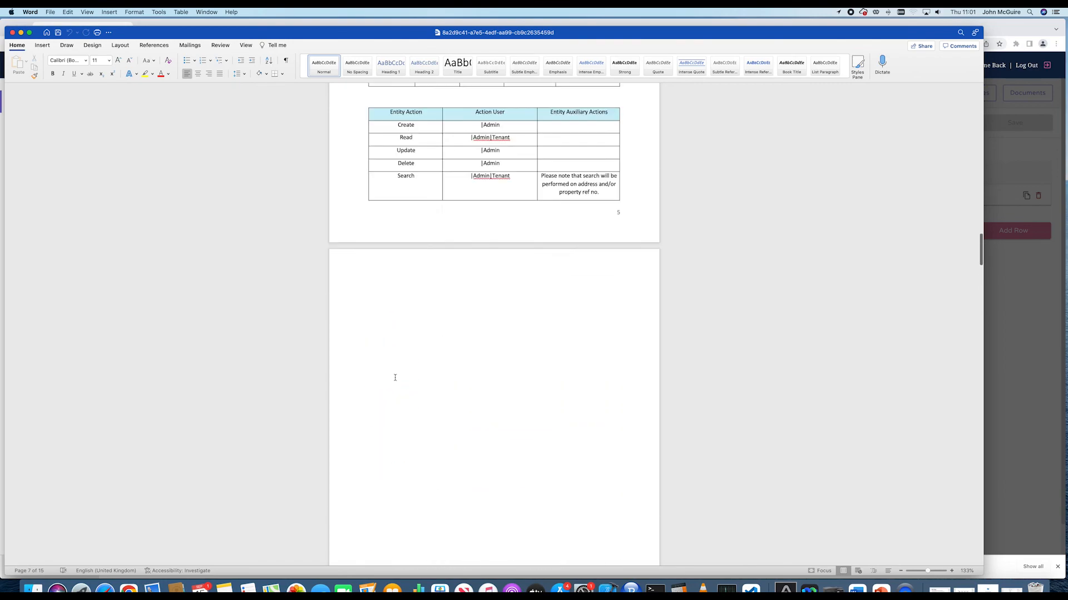
scroll(394, 378, up, 20)
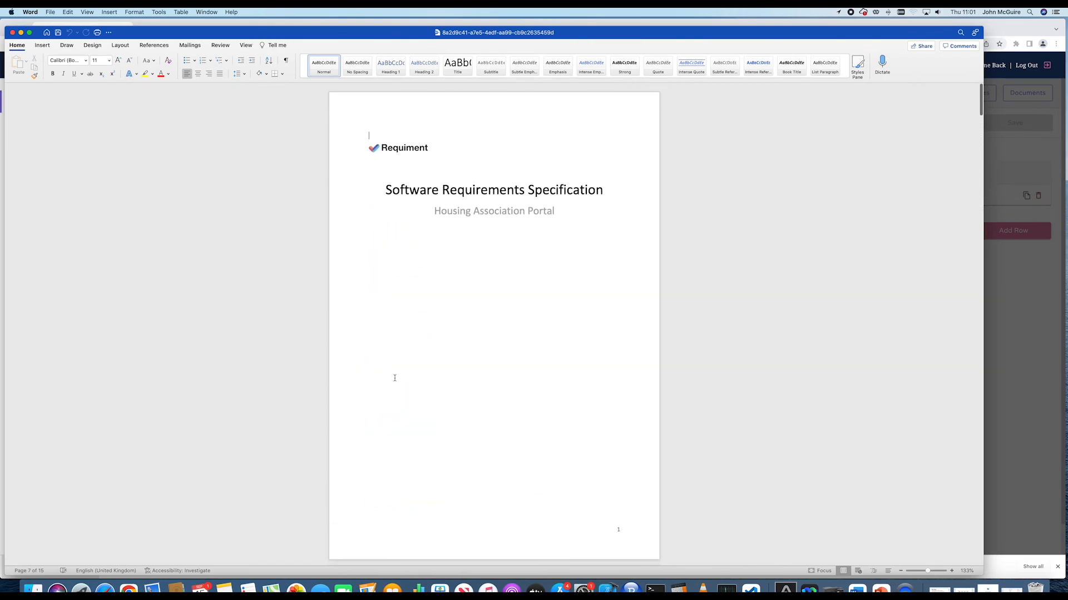
scroll(395, 378, down, 8)
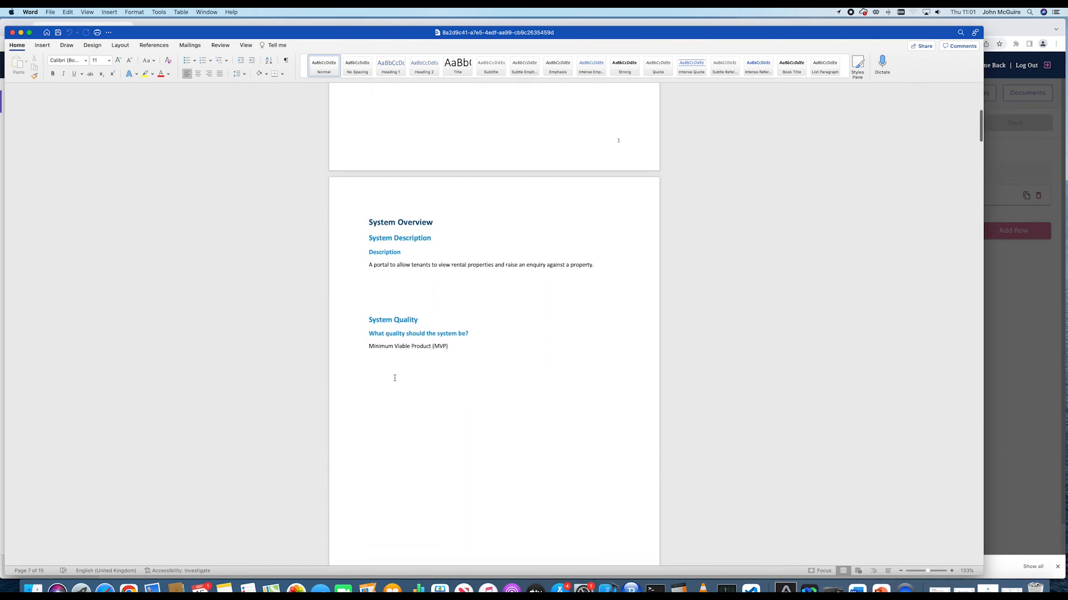
scroll(395, 378, up, 7)
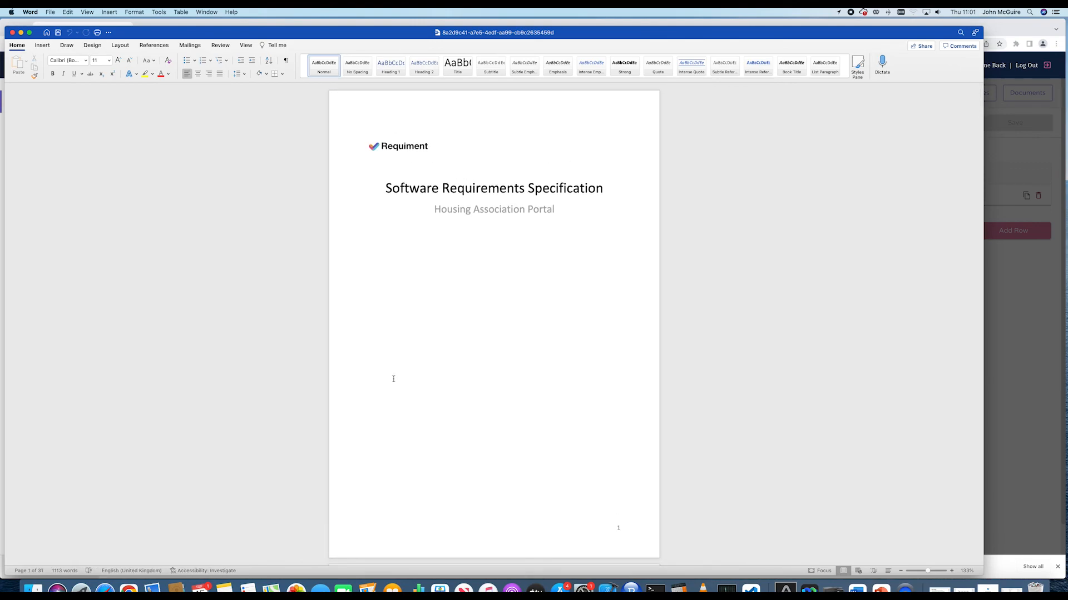
scroll(395, 378, down, 8)
scroll(398, 375, down, 5)
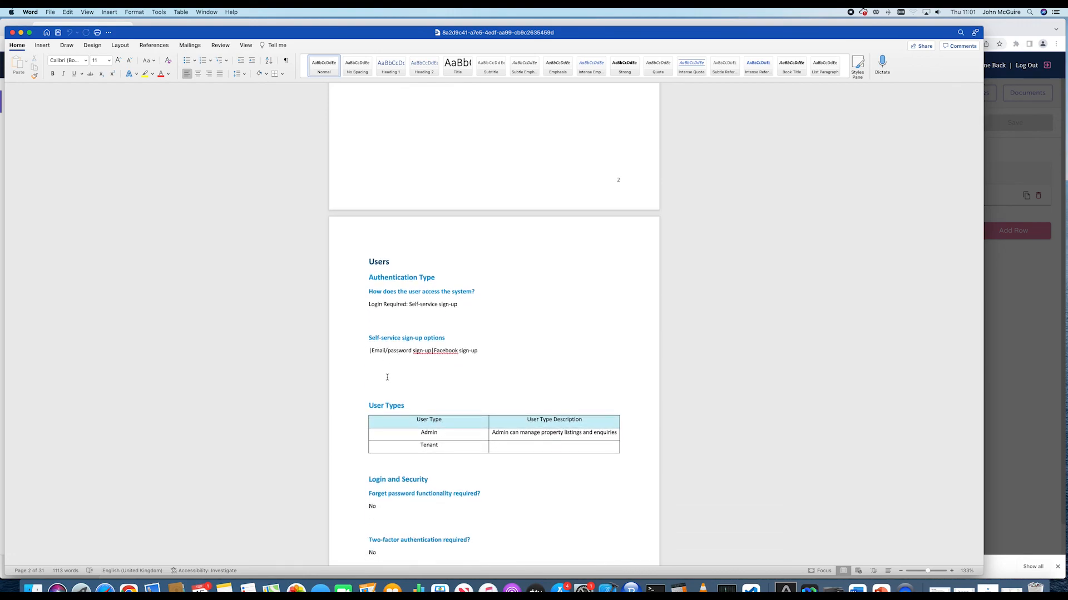
scroll(387, 378, down, 4)
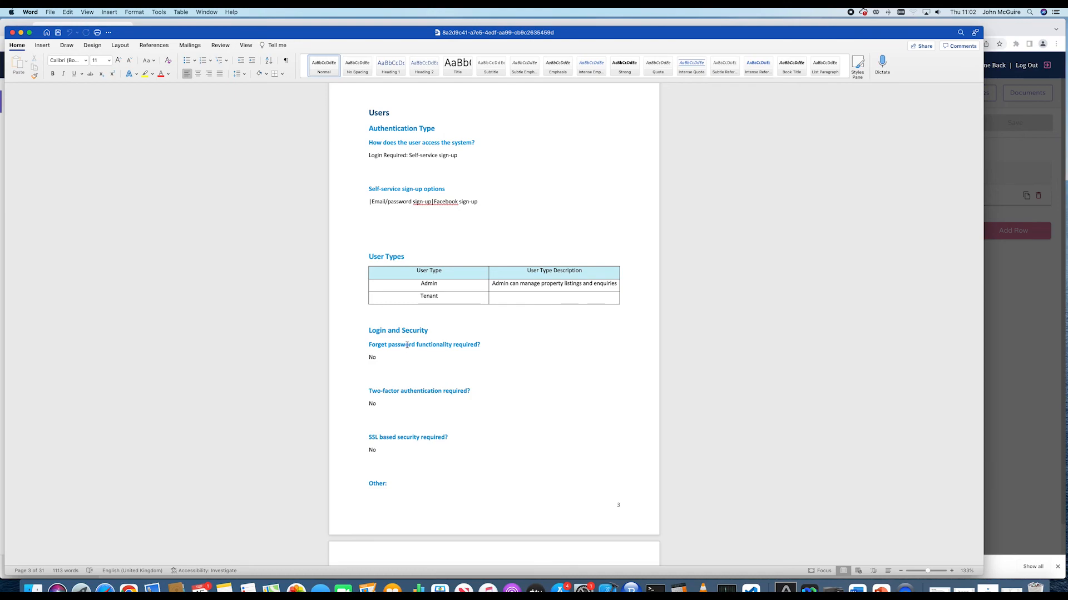
Step: Close the Word document and dismiss the Documents dialog in Requiment
click(13, 33)
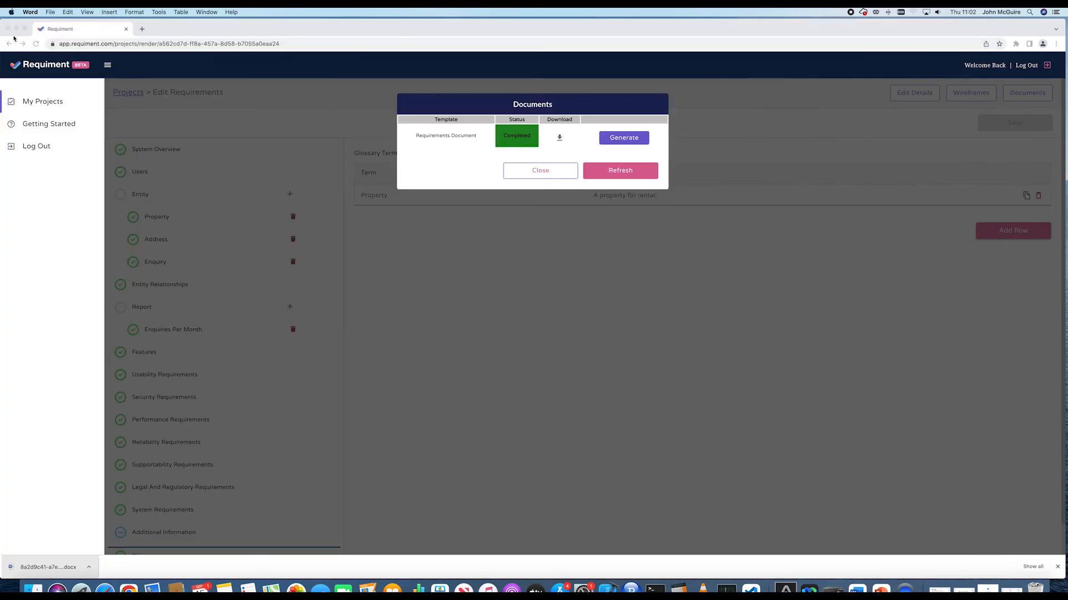
click(553, 169)
click(552, 175)
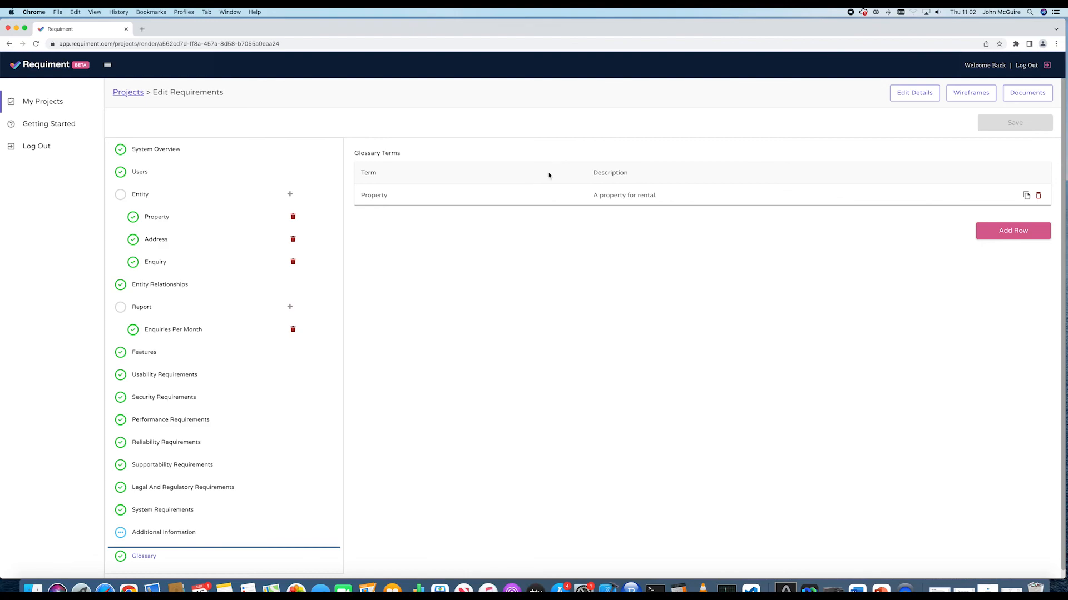
Step: Open the project's wireframes and preview the Create and Search pages of the Property entity
click(971, 96)
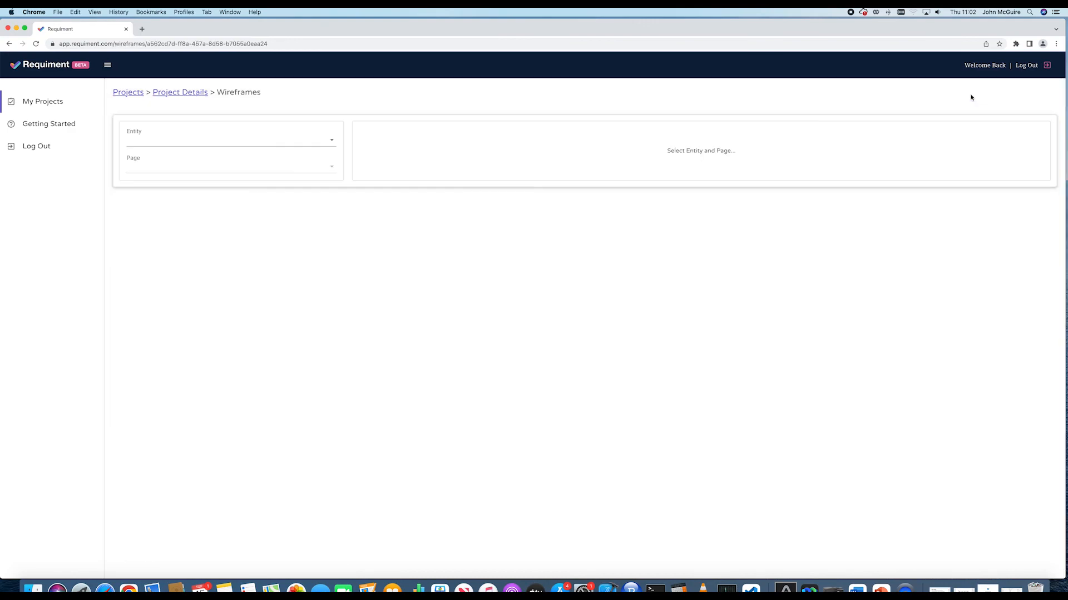
click(298, 141)
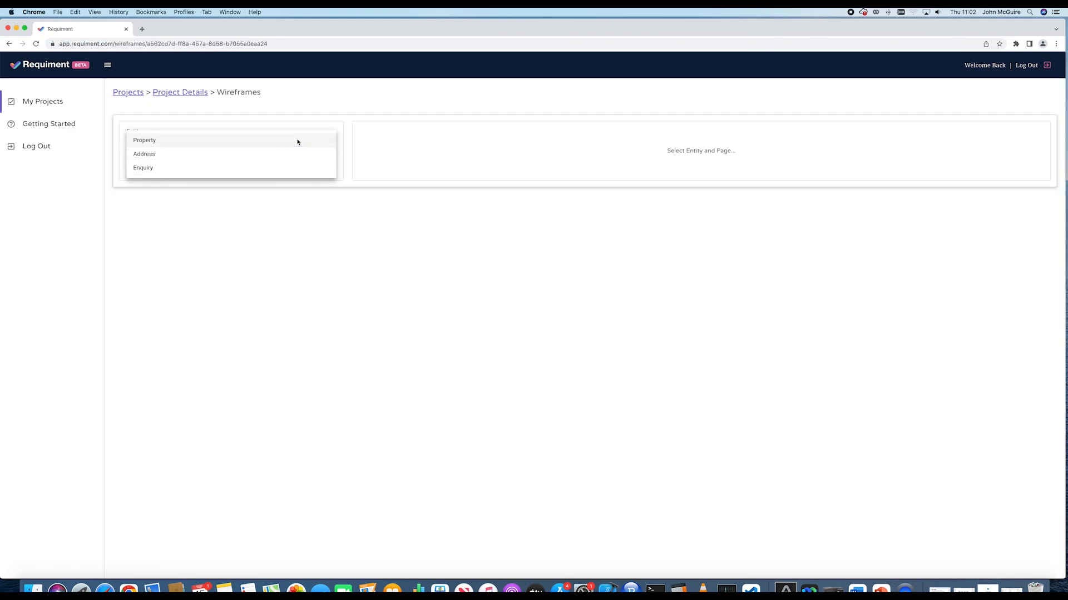
click(297, 224)
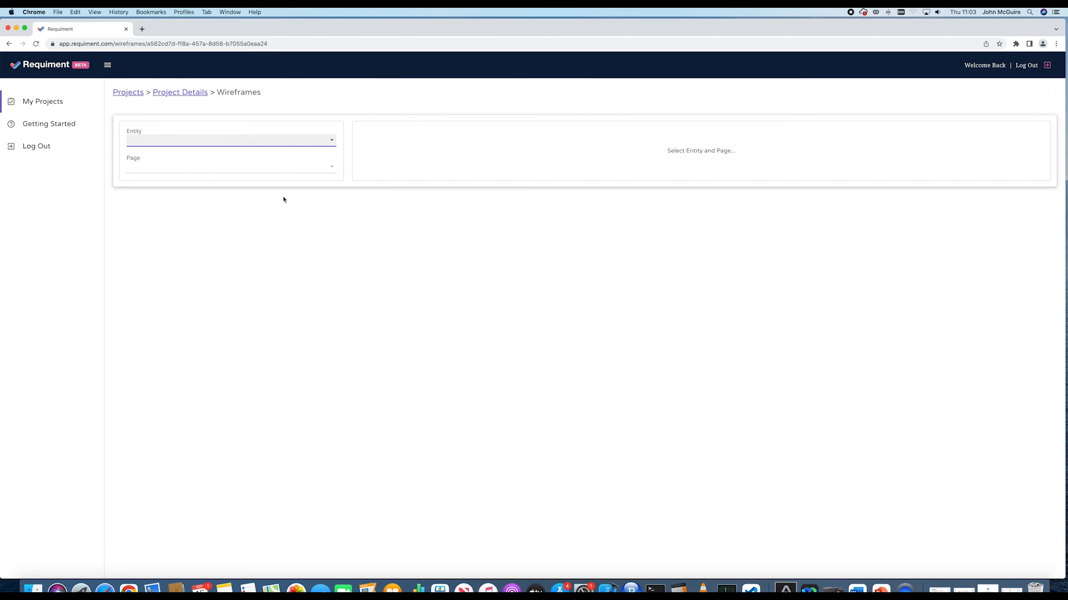
click(254, 143)
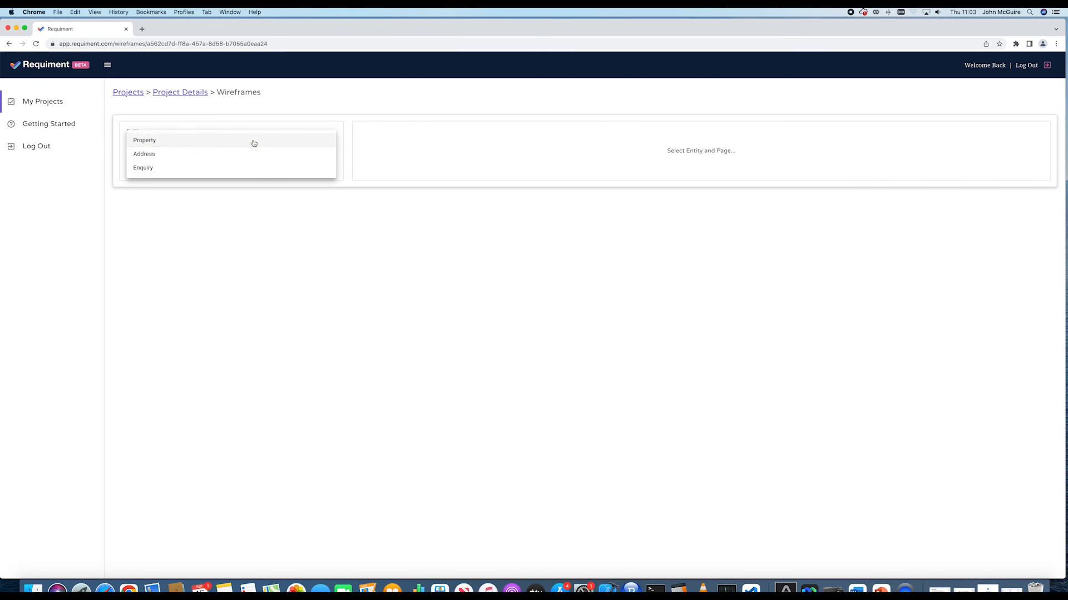
click(253, 142)
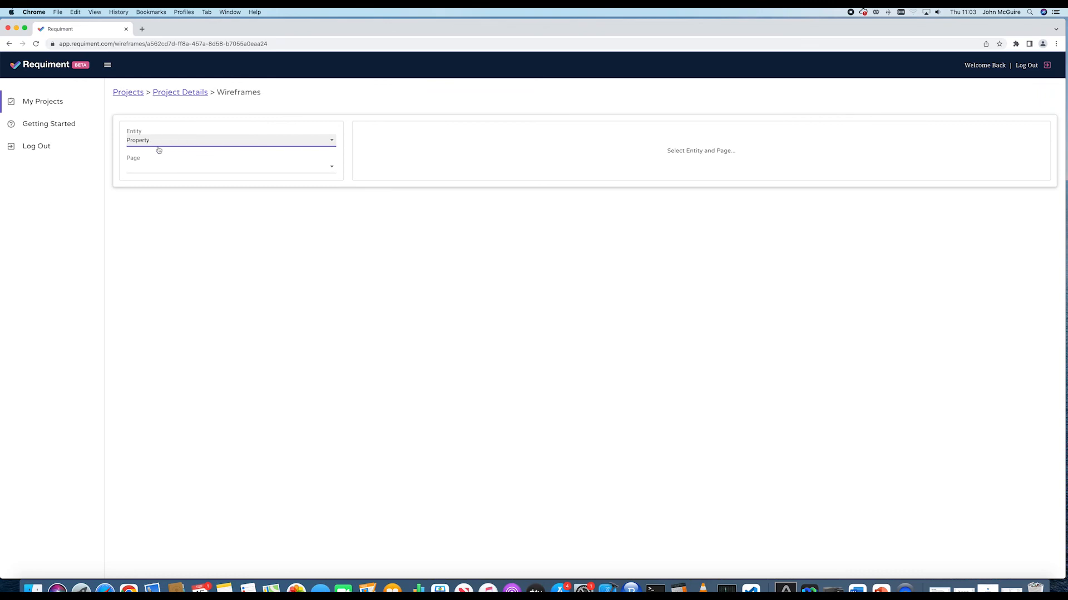
click(167, 167)
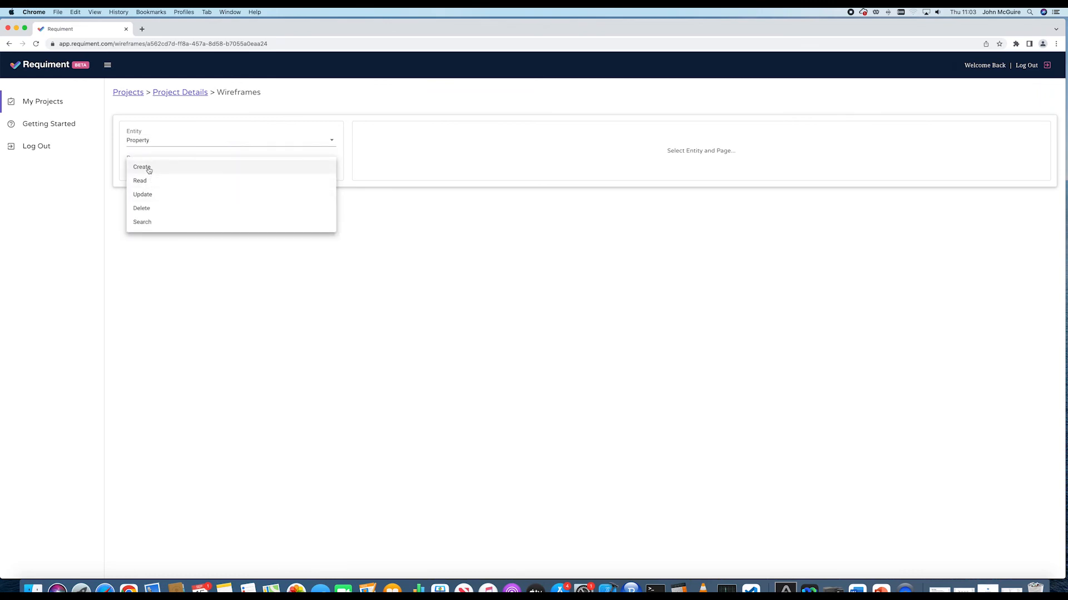
click(148, 169)
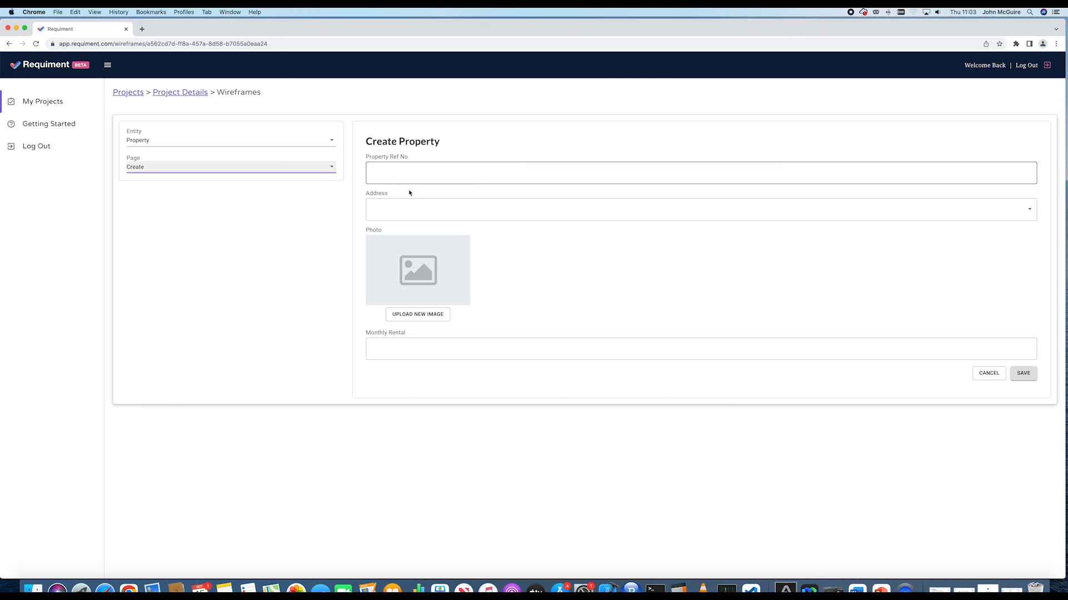
click(240, 169)
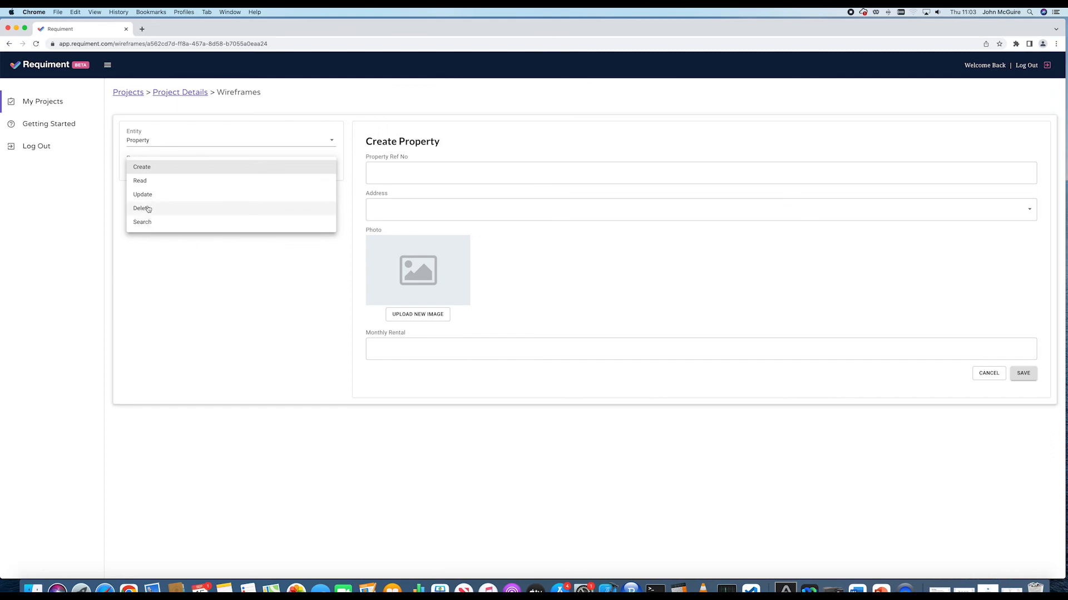
click(149, 223)
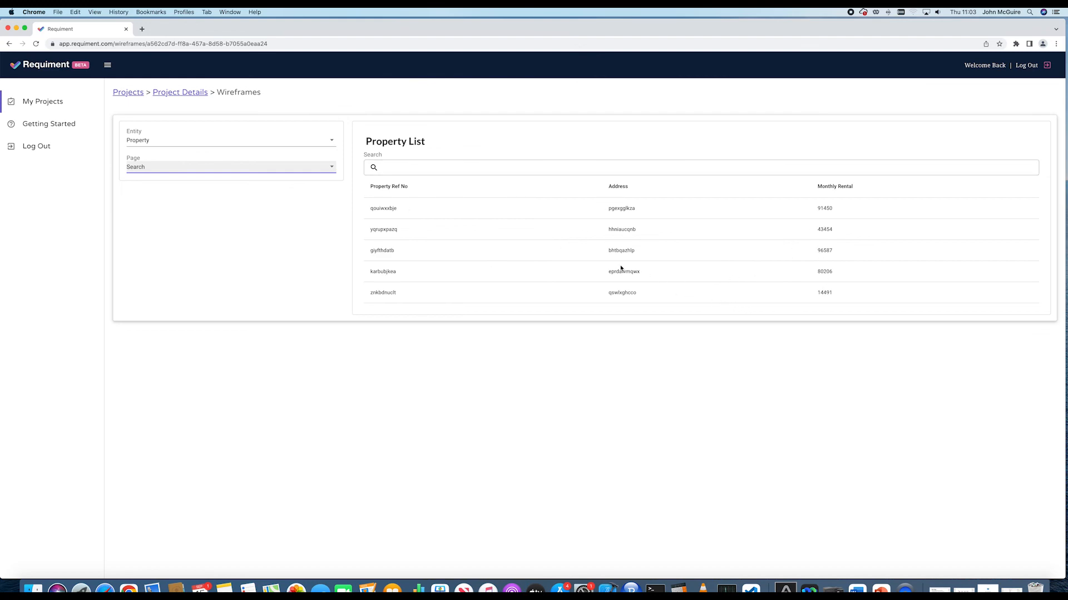
Step: Switch the wireframe preview to the Create page of the Enquiry entity
click(322, 145)
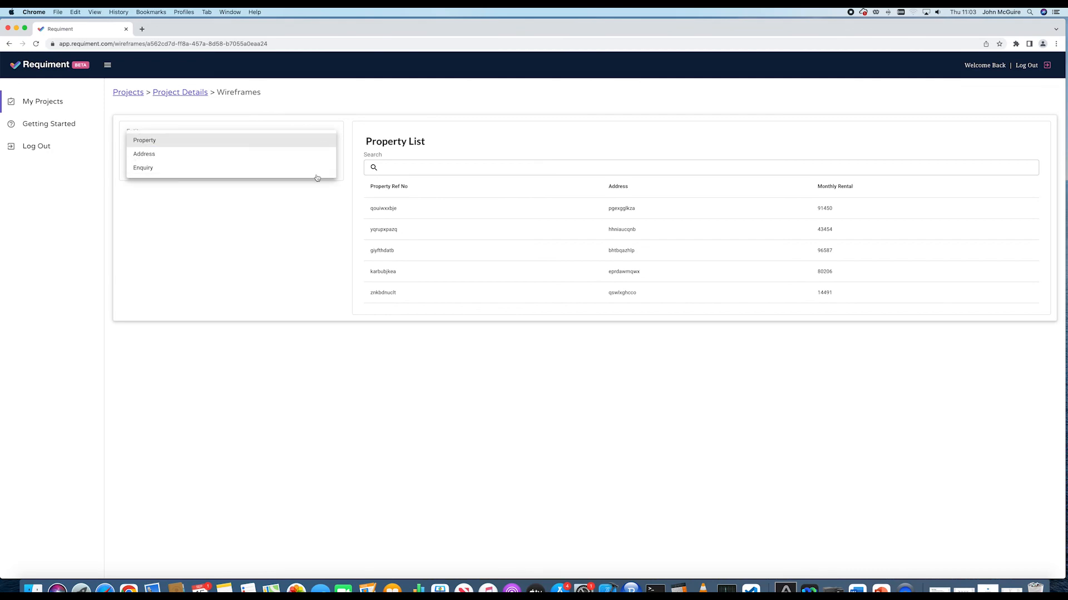
click(201, 178)
click(214, 169)
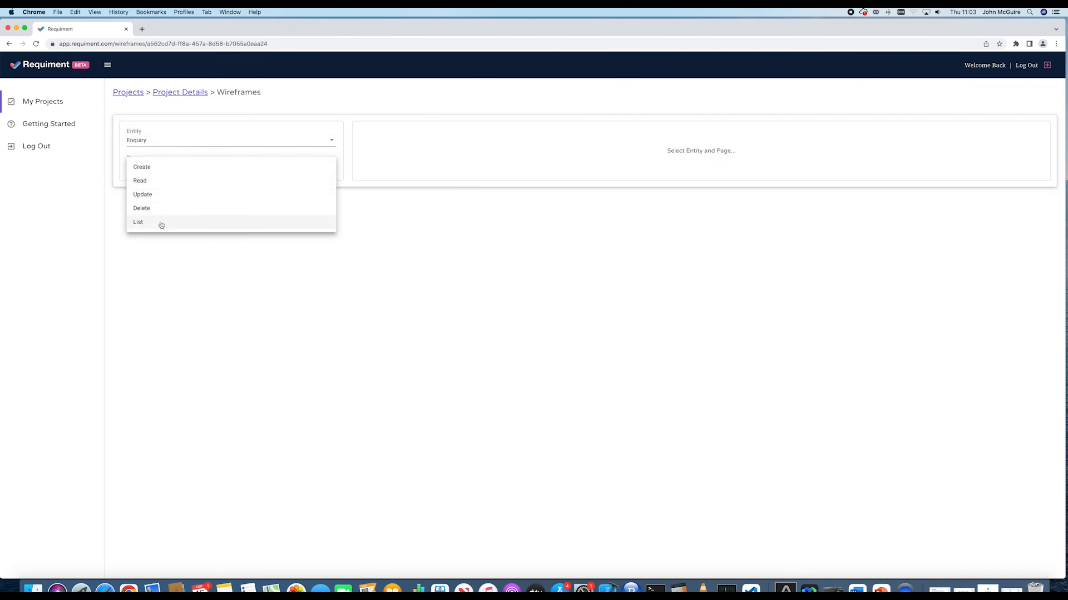
click(149, 168)
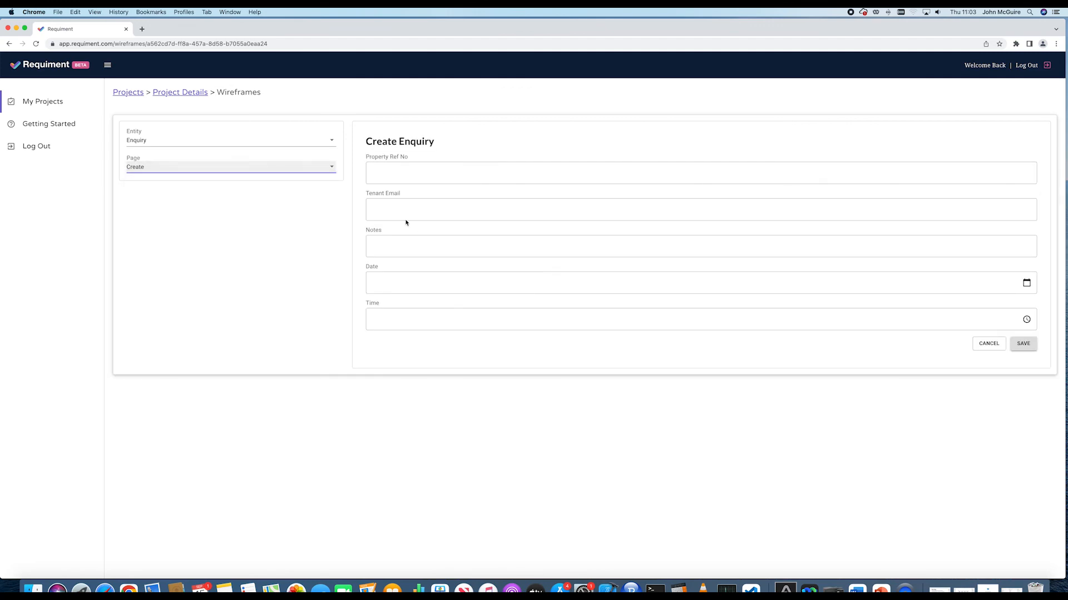
Step: In the Create Enquiry wireframe, set the date to 14/09/2022 and the time to 08:03
click(1027, 284)
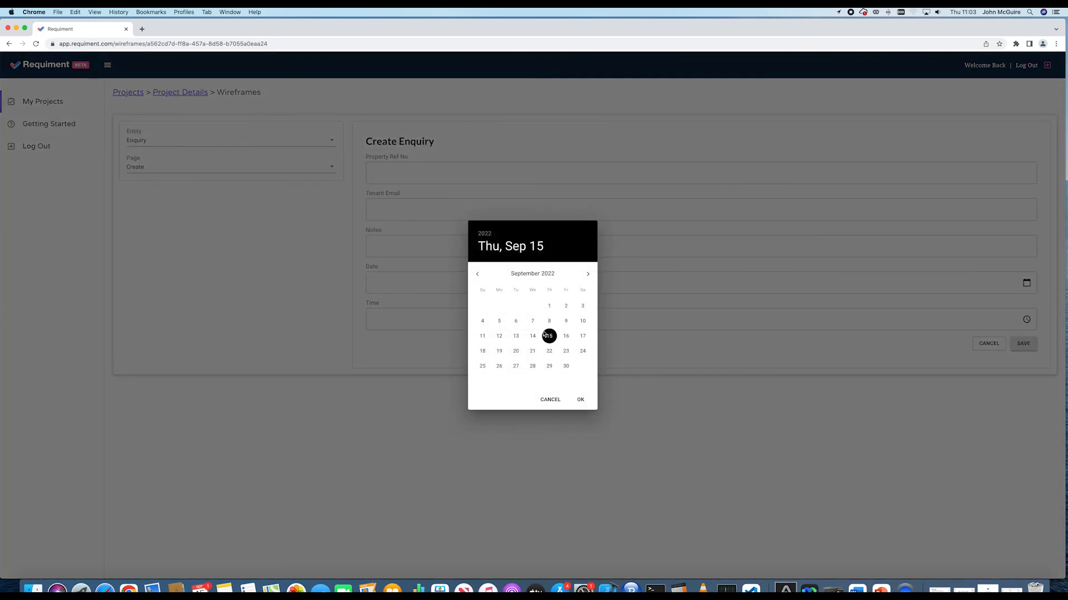
click(529, 336)
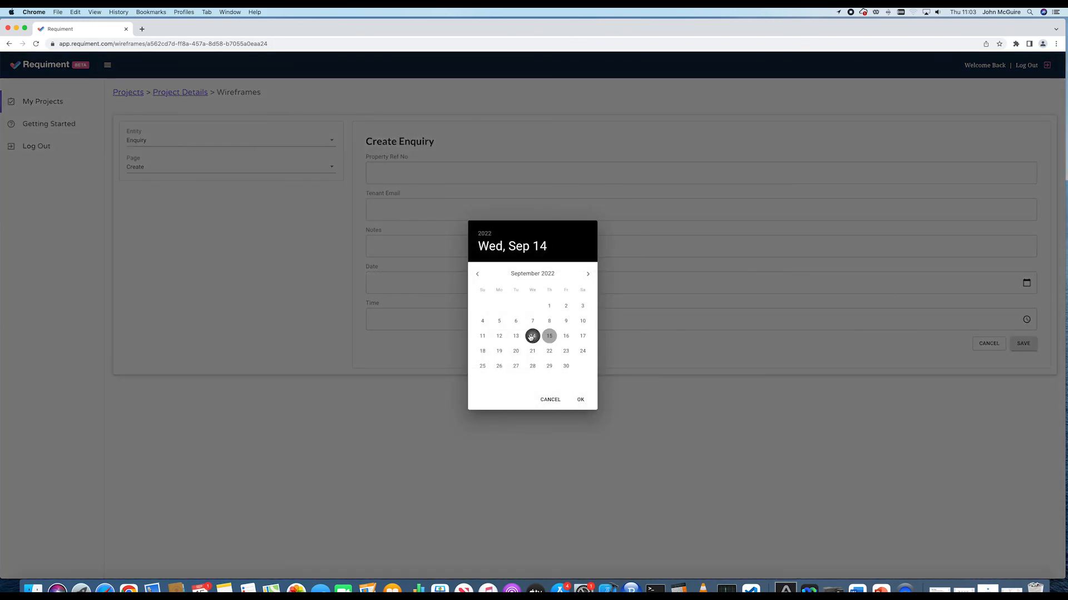
click(582, 401)
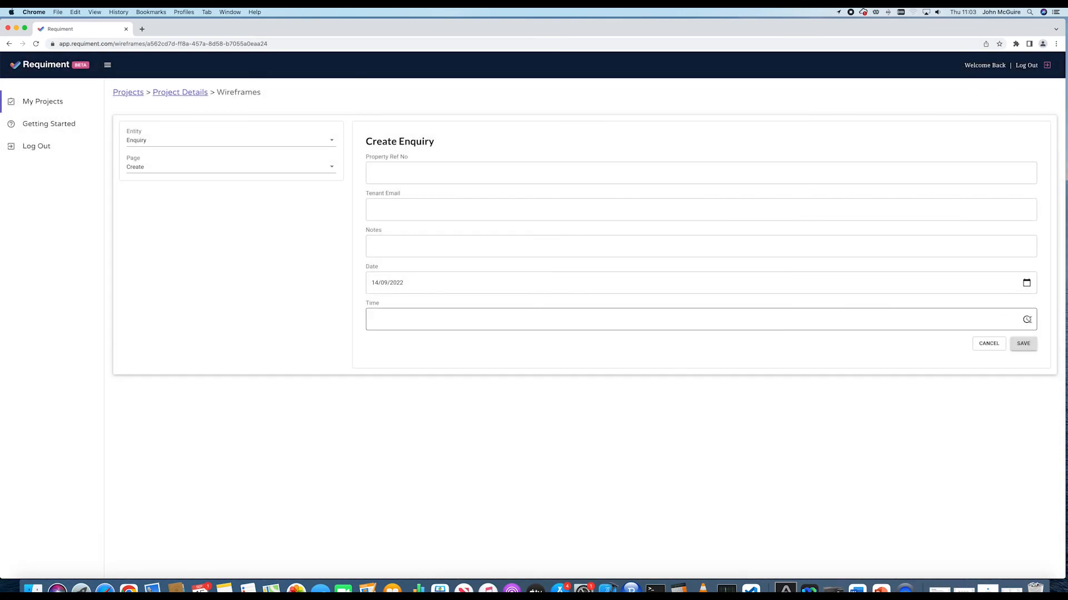
click(1012, 325)
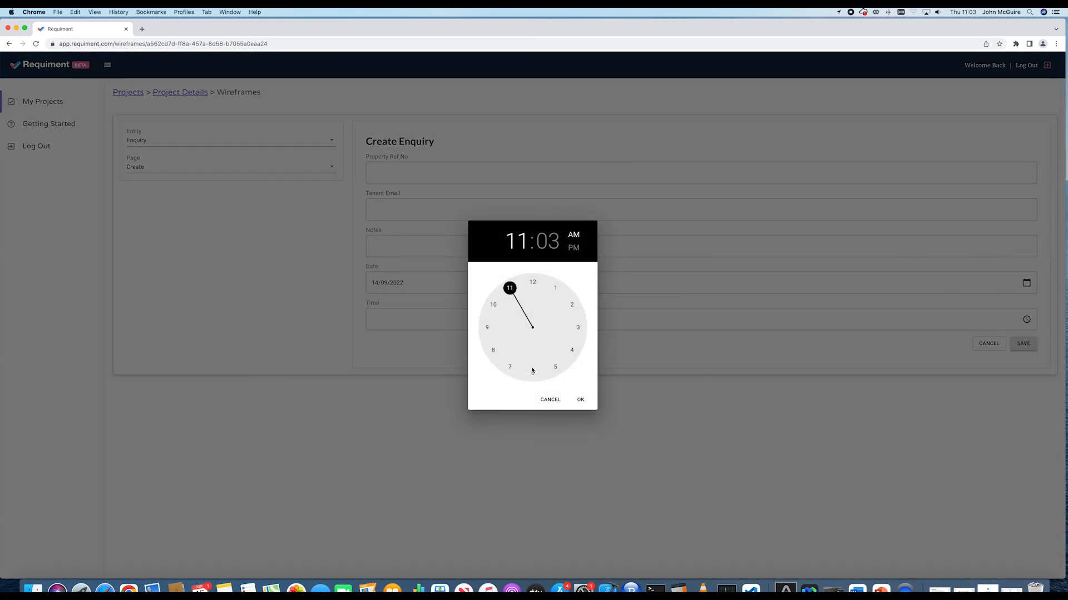
click(493, 350)
click(580, 400)
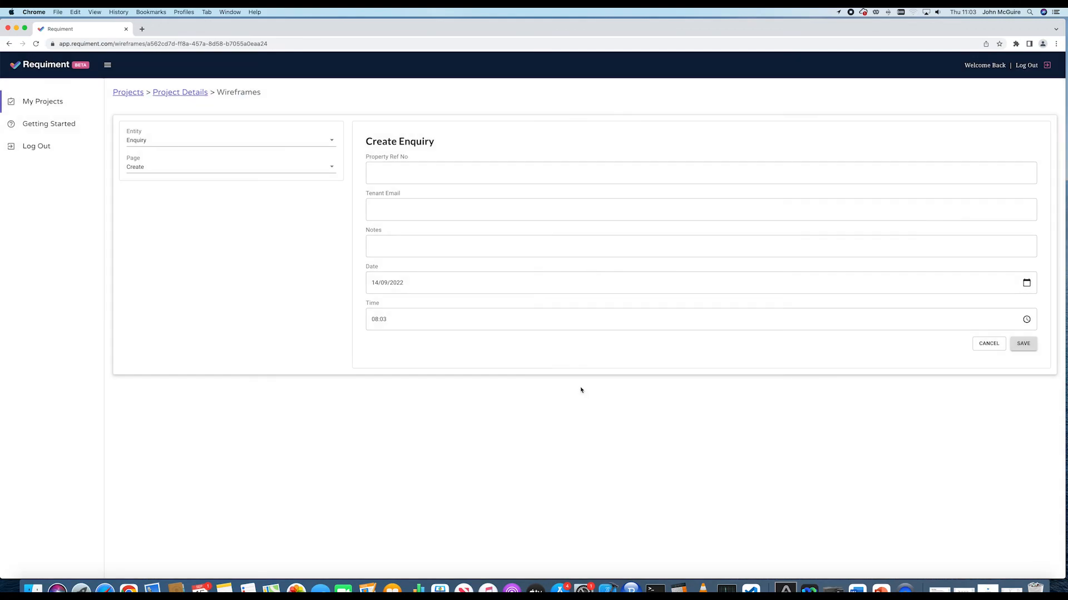
Step: Try out the Property Ref No field with the sample text "ereerwerwerwe" and clear it again
click(399, 176)
text(ereerwerwerwer)
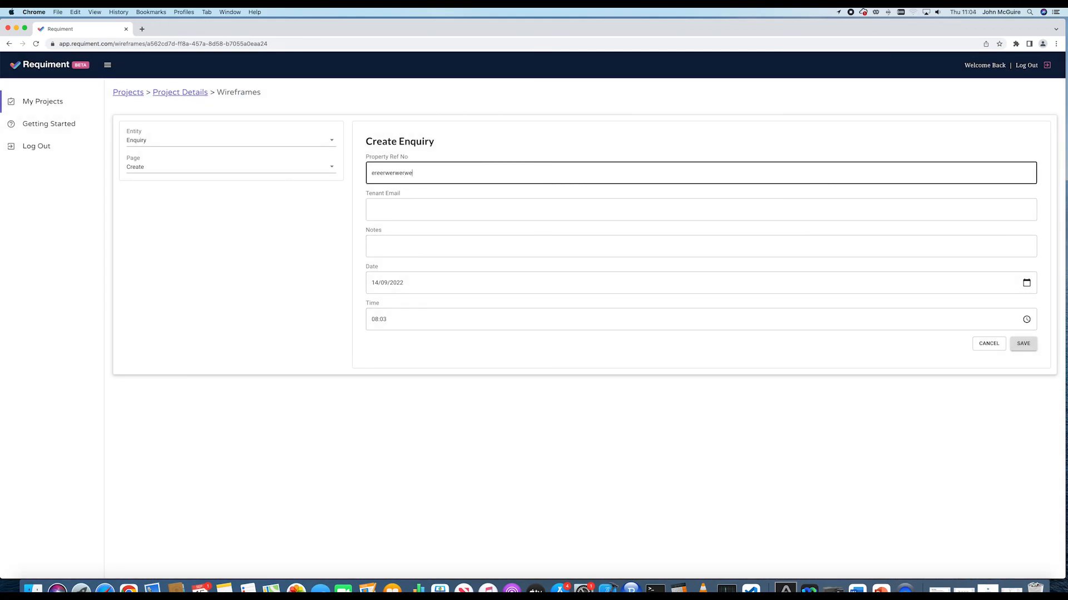
key(BackSpace)
key(BackSpace)
key(BackSpace)
key(BackSpace)
key(BackSpace)
key(BackSpace)
key(BackSpace)
key(BackSpace)
key(BackSpace)
key(BackSpace)
key(BackSpace)
key(BackSpace)
key(BackSpace)
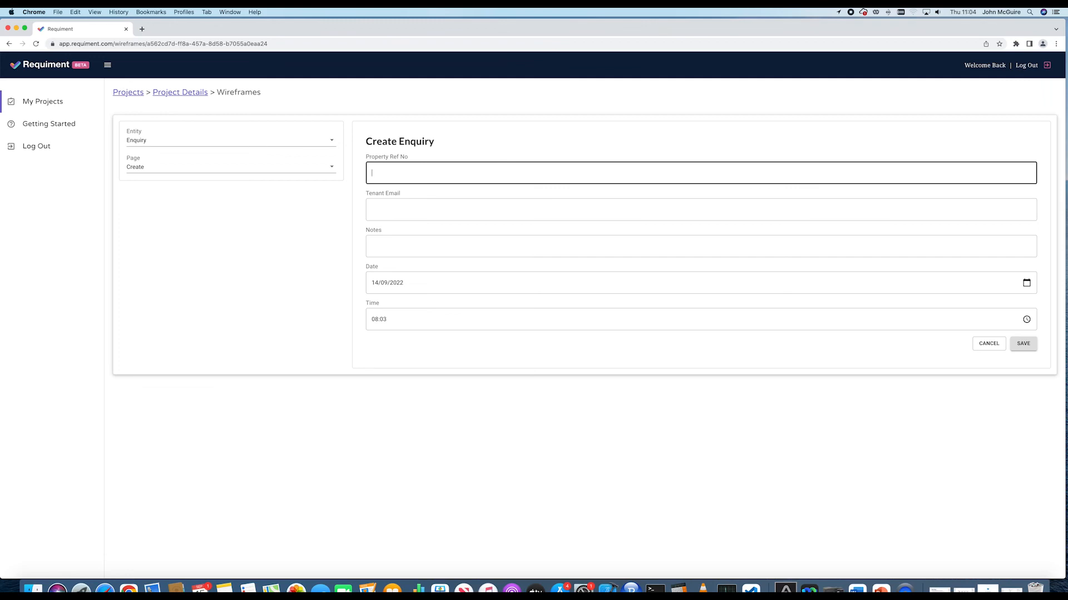